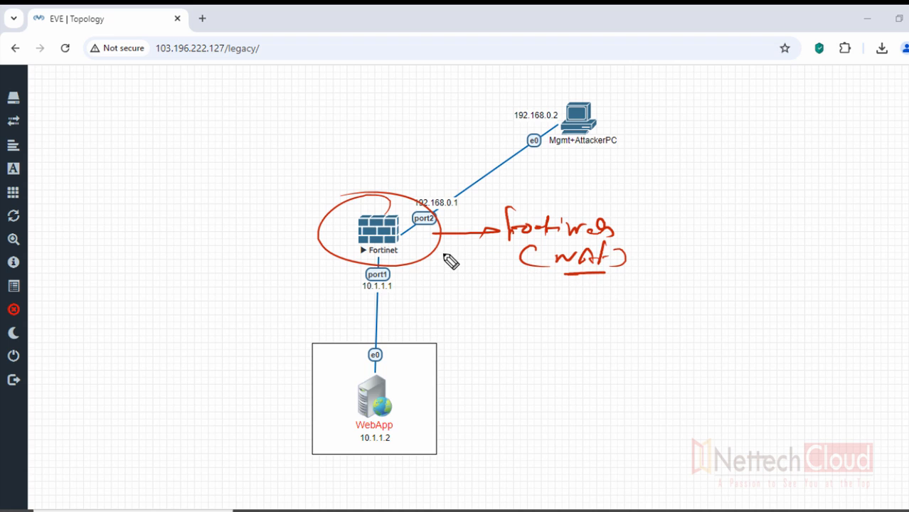
Add handwritten red tick marks beside the firewall's port2, its port1 and the WebApp server in the topology.
drag(396, 203, 407, 201)
drag(401, 269, 411, 273)
mouse_move(334, 397)
mouse_down()
mouse_move(360, 387)
mouse_move(355, 399)
mouse_up()
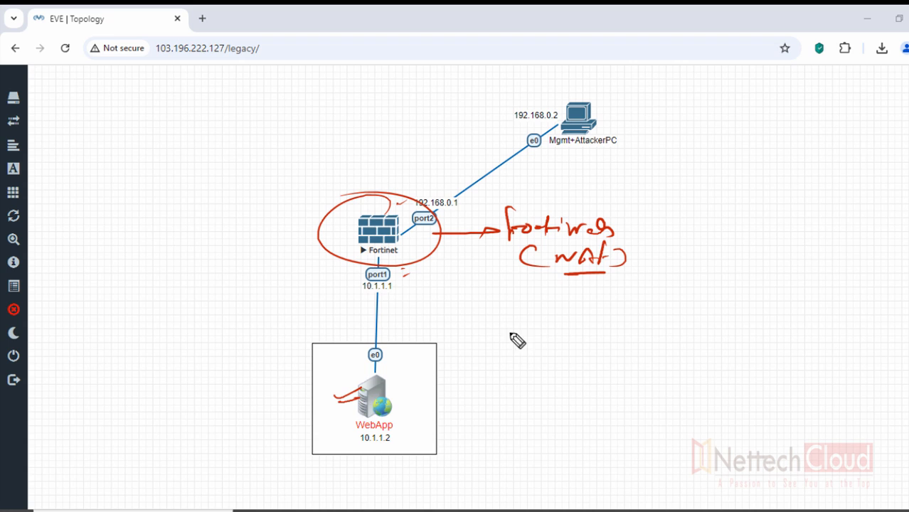
Handwrite the list "1. VIP, 2. VS, 3. Pool" beside the topology, underlining VS and circling and underlining Pool.
mouse_move(704, 212)
mouse_down()
mouse_move(705, 228)
mouse_move(747, 212)
mouse_move(760, 227)
mouse_up()
click(719, 224)
drag(772, 228, 778, 215)
mouse_move(703, 250)
mouse_down()
mouse_move(717, 258)
mouse_move(756, 249)
mouse_up()
click(739, 248)
mouse_move(773, 250)
mouse_down()
mouse_move(764, 263)
mouse_move(784, 265)
mouse_up()
click(744, 294)
mouse_move(710, 285)
mouse_down()
mouse_move(720, 295)
mouse_move(761, 278)
mouse_move(778, 292)
mouse_move(802, 281)
mouse_up()
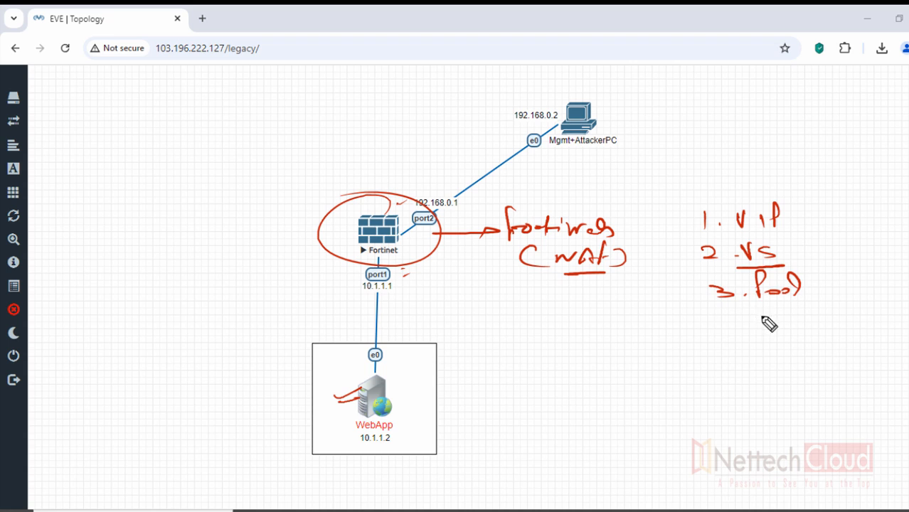
drag(765, 305, 809, 302)
drag(769, 309, 801, 308)
drag(777, 273, 747, 282)
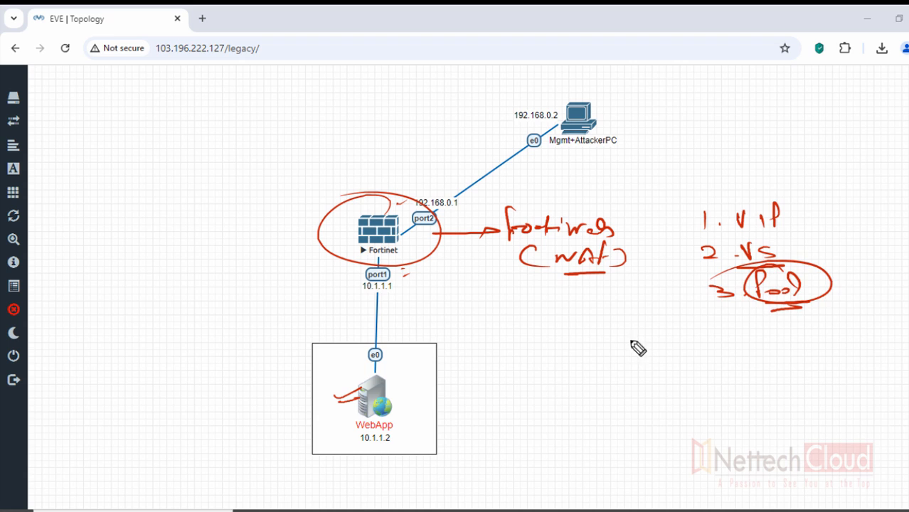
Tick the WebApp server and handwrite "4. Policy" under the list, circled, underlined and with a lead line.
drag(407, 391, 436, 376)
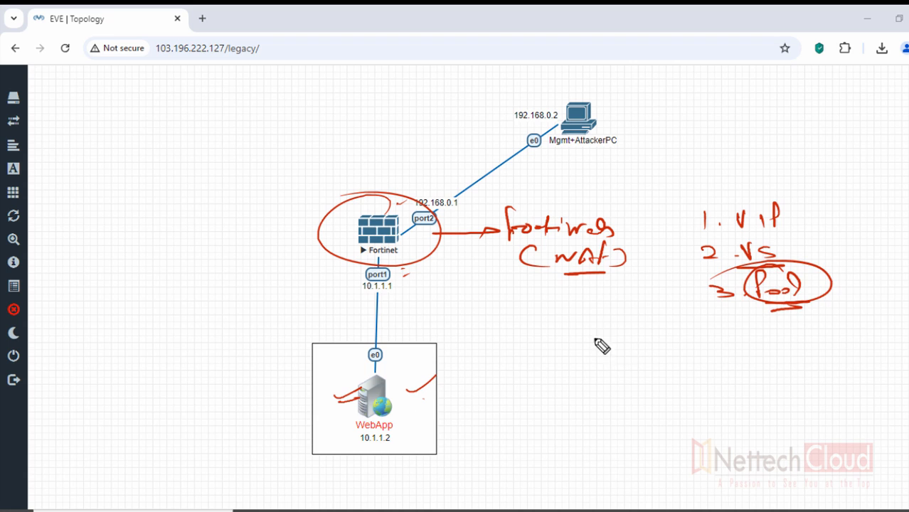
mouse_move(708, 328)
mouse_down()
mouse_move(724, 340)
mouse_move(750, 322)
mouse_move(812, 343)
mouse_up()
click(735, 336)
drag(758, 359, 824, 354)
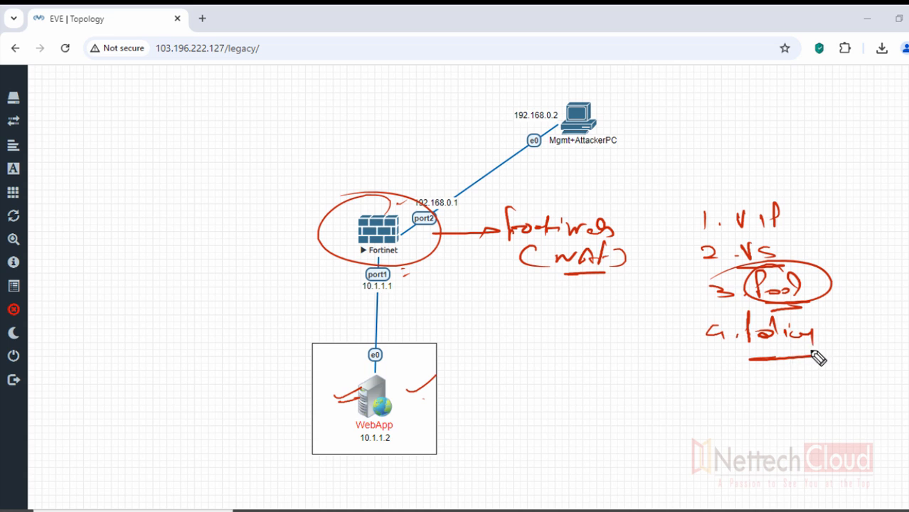
mouse_move(747, 318)
mouse_down()
mouse_move(751, 327)
mouse_move(727, 310)
mouse_up()
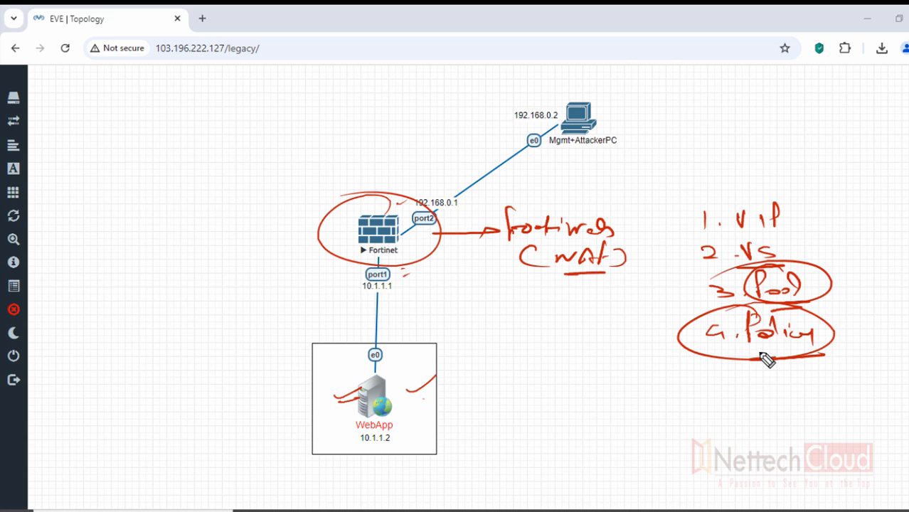
drag(750, 349, 780, 353)
drag(625, 341, 676, 334)
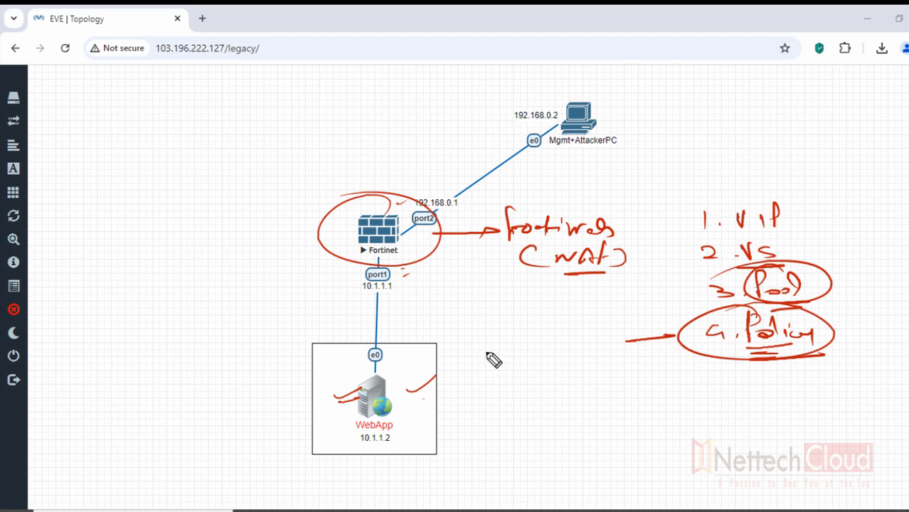
Handwrite "Web Protection Profile (Alert)" beside the policy note, underlining its words and marking it with a vertical line.
drag(486, 351, 524, 365)
drag(528, 351, 558, 367)
mouse_move(559, 332)
mouse_down()
mouse_move(595, 369)
mouse_move(664, 360)
mouse_up()
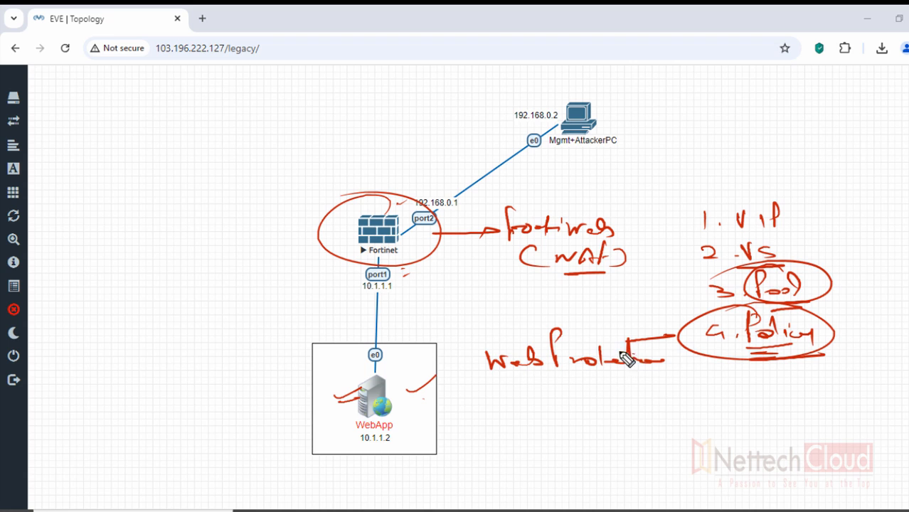
mouse_move(526, 368)
mouse_down()
mouse_move(532, 386)
mouse_move(572, 400)
mouse_move(577, 390)
mouse_move(587, 401)
mouse_up()
drag(526, 413, 591, 411)
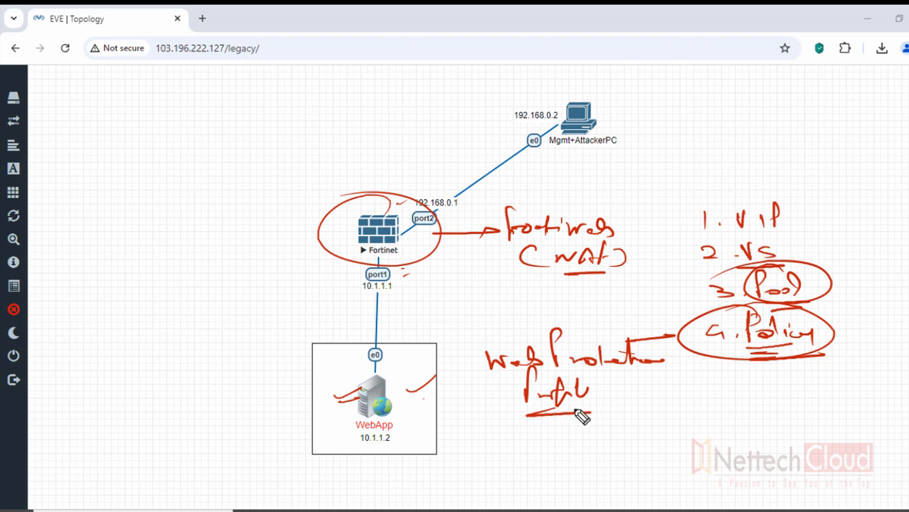
drag(475, 344, 487, 426)
mouse_move(638, 383)
mouse_down()
mouse_move(628, 402)
mouse_move(702, 399)
mouse_move(724, 378)
mouse_move(717, 406)
mouse_move(727, 396)
mouse_up()
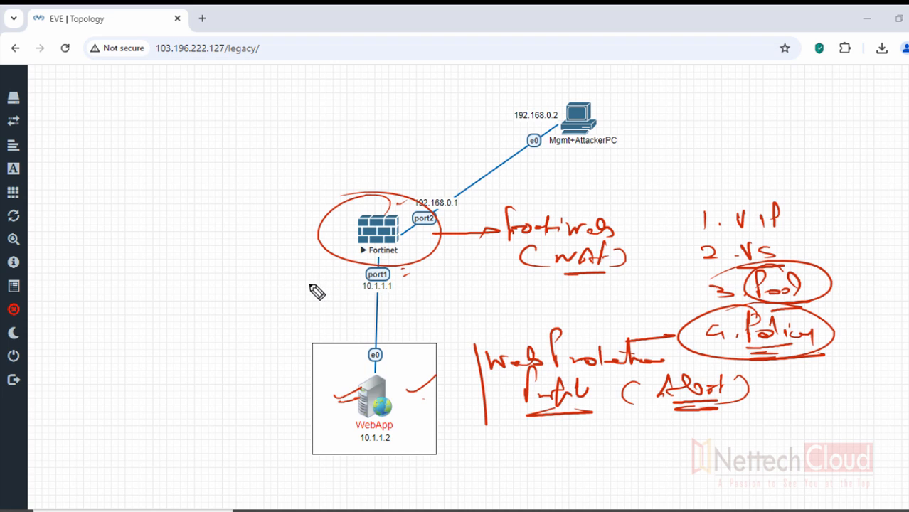
Handwrite the attack types XSS, SQL and command beside the firewall, with a vertical line alongside the list.
mouse_move(183, 225)
mouse_down()
mouse_move(202, 242)
mouse_move(187, 242)
mouse_up()
mouse_move(226, 227)
mouse_down()
mouse_move(212, 237)
mouse_move(236, 236)
mouse_move(193, 263)
mouse_move(268, 260)
mouse_up()
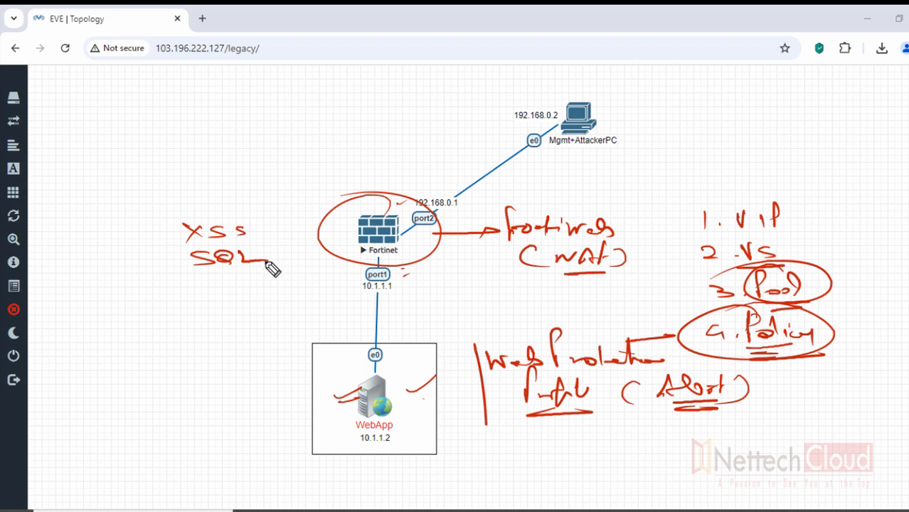
mouse_move(214, 293)
mouse_down()
mouse_move(257, 294)
mouse_move(254, 304)
mouse_move(277, 297)
mouse_up()
drag(280, 235, 289, 302)
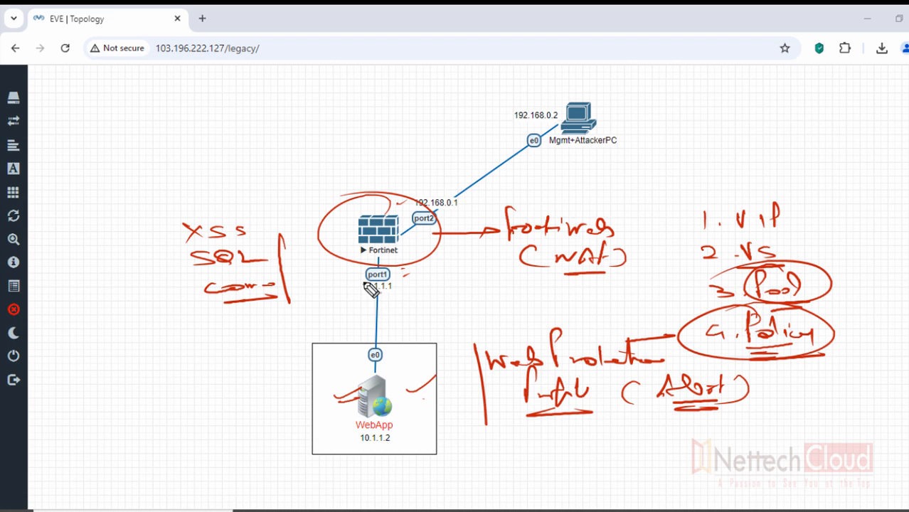
Tick the firewall and the WebApp server, draw an arrow from the firewall past the attack list, and clear all annotations.
drag(312, 233, 327, 240)
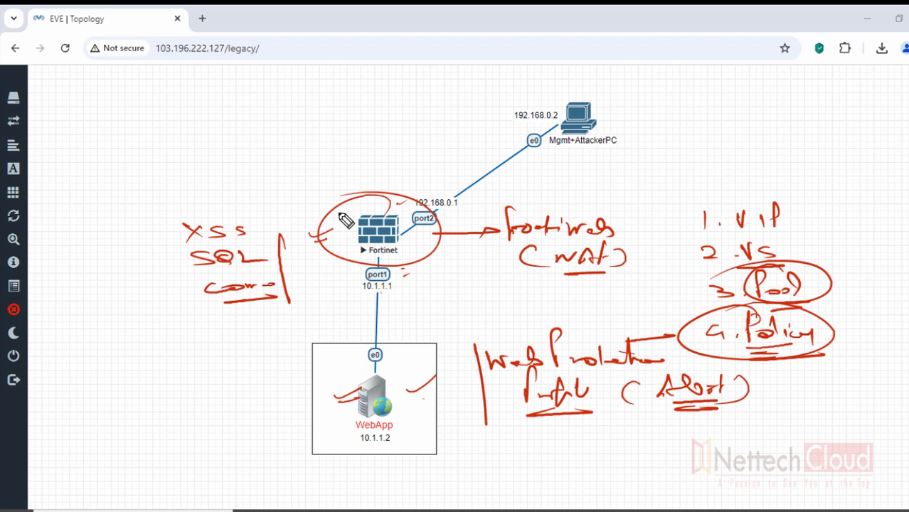
mouse_move(340, 207)
mouse_down()
mouse_move(182, 187)
mouse_move(203, 192)
mouse_up()
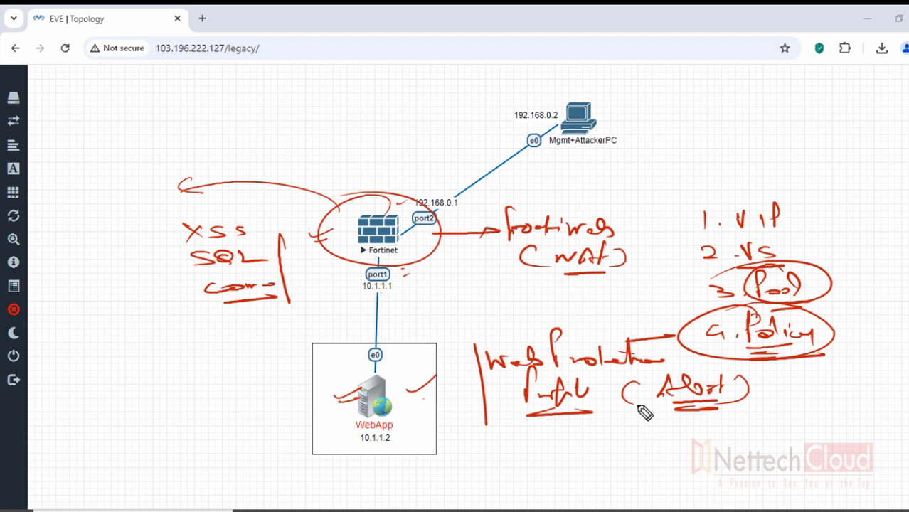
drag(290, 418, 315, 424)
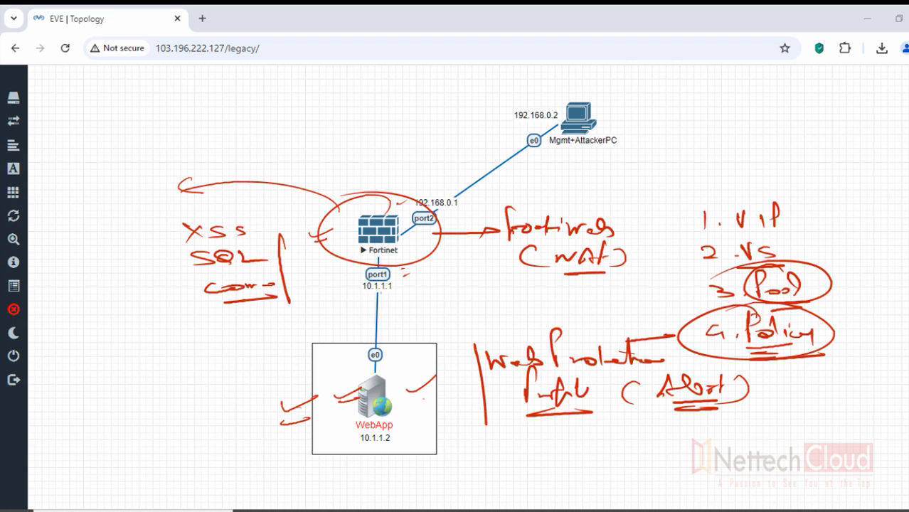
key(Escape)
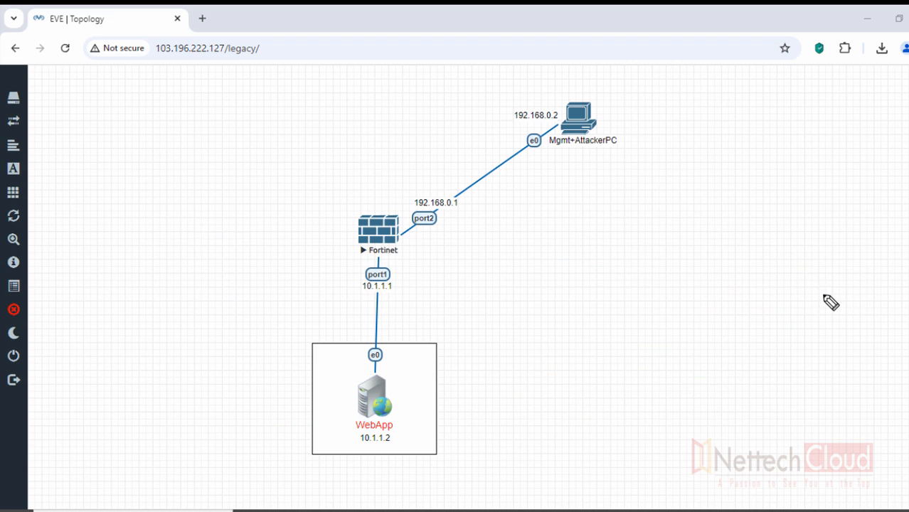
Circle the Fortinet firewall and handwrite "Web Protection" beside it, underlined and with a curved arrow beneath.
mouse_move(392, 217)
mouse_down()
mouse_move(334, 273)
mouse_move(240, 245)
mouse_up()
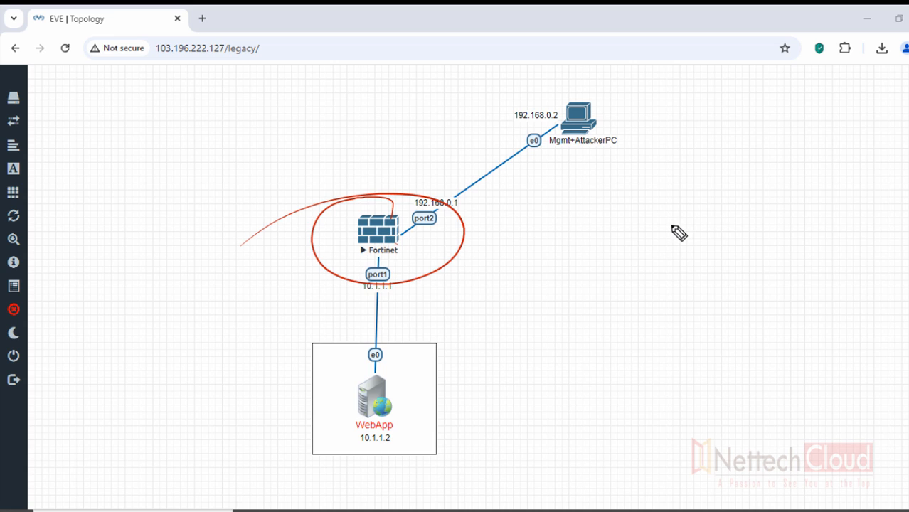
mouse_move(527, 209)
mouse_down()
mouse_move(603, 212)
mouse_move(670, 191)
mouse_move(704, 205)
mouse_move(722, 200)
mouse_up()
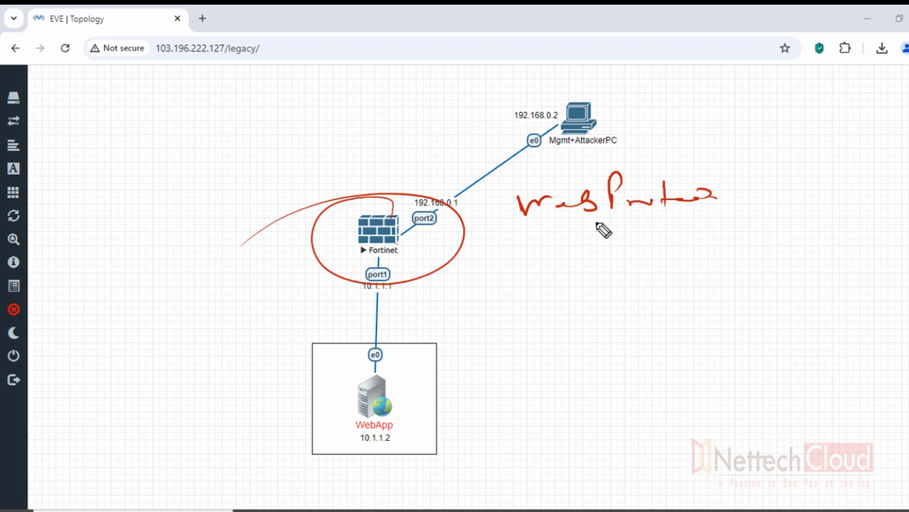
drag(583, 223, 687, 219)
drag(464, 197, 493, 190)
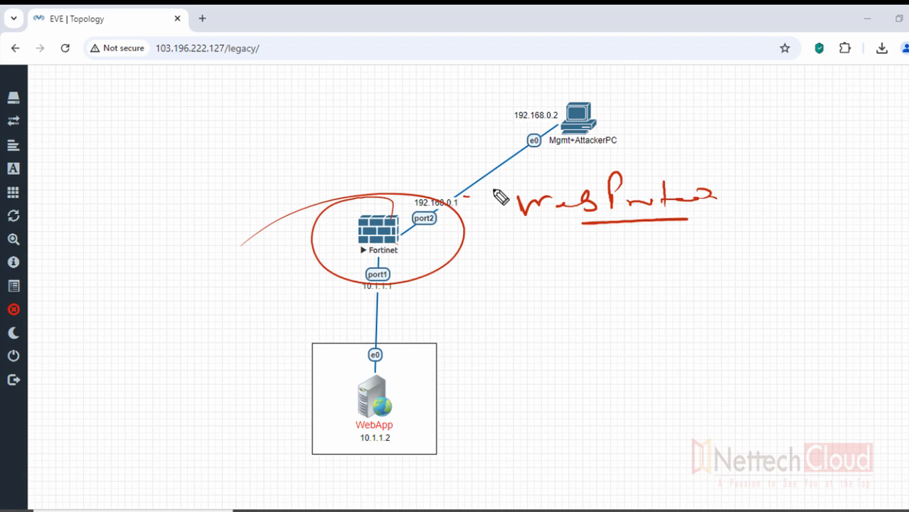
drag(565, 244, 574, 230)
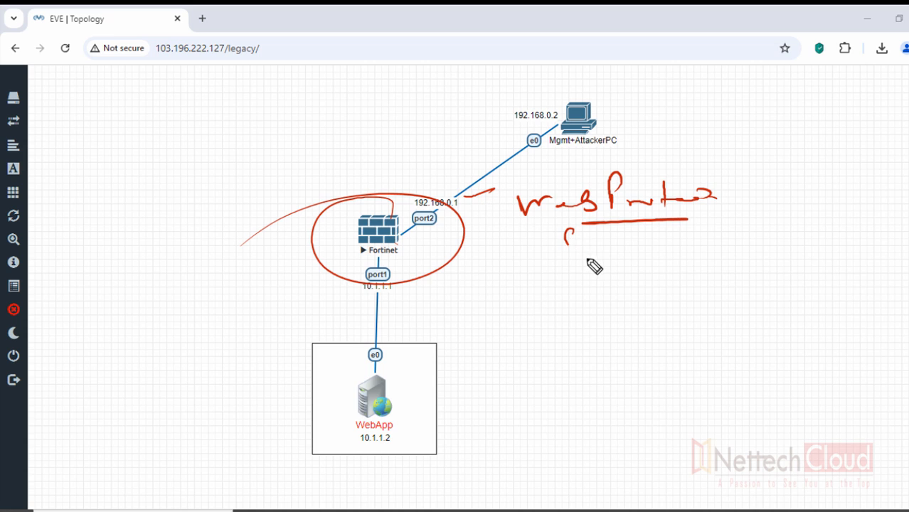
drag(587, 260, 591, 256)
Add tick and underline marks around the firewall, the WebApp server and the Web Protection note.
mouse_move(271, 261)
mouse_down()
mouse_move(310, 249)
mouse_move(295, 268)
mouse_up()
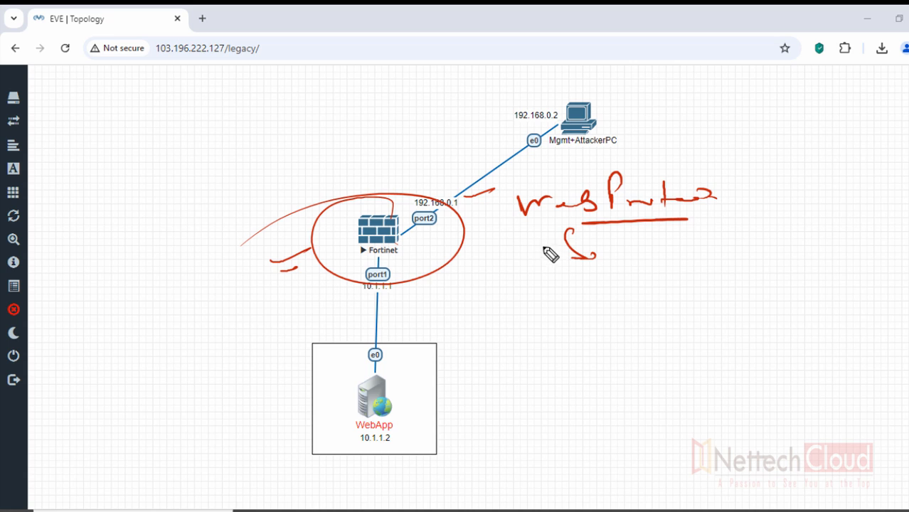
drag(558, 230, 592, 228)
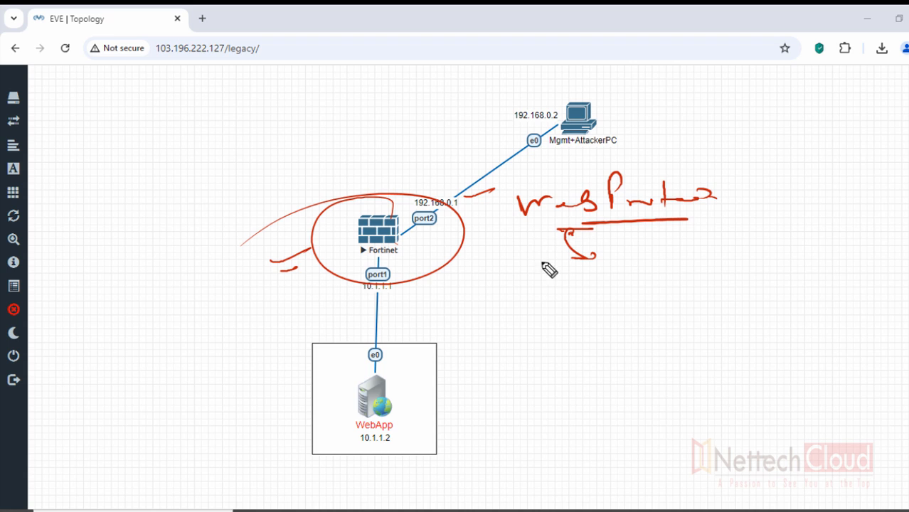
click(329, 393)
drag(342, 391, 355, 379)
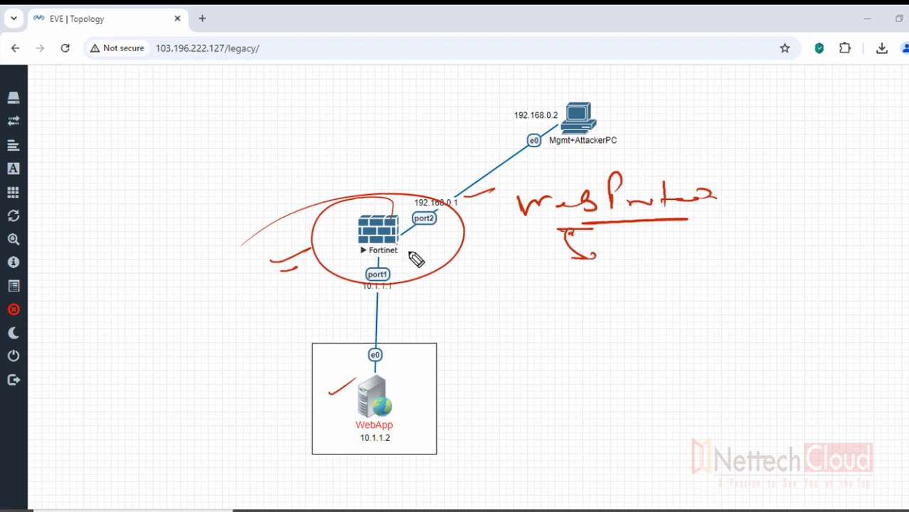
drag(418, 252, 435, 248)
drag(329, 396, 377, 386)
drag(451, 246, 486, 232)
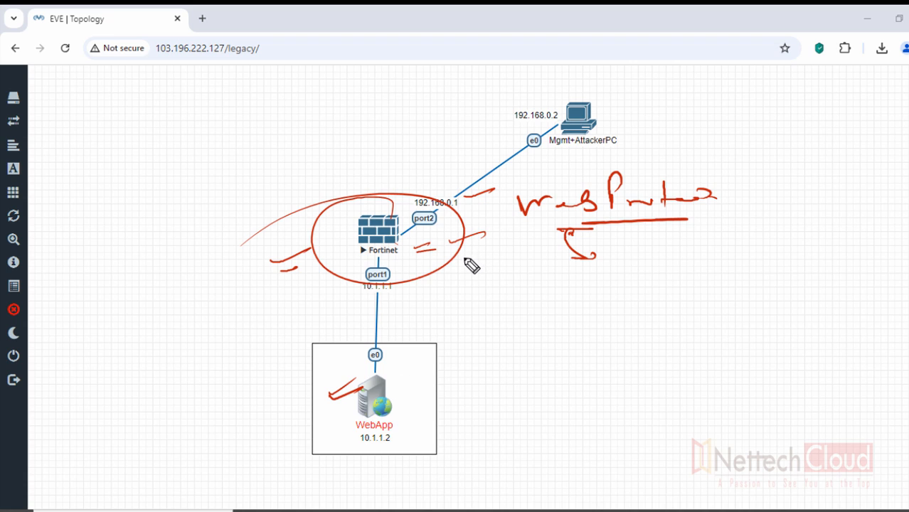
drag(454, 253, 464, 252)
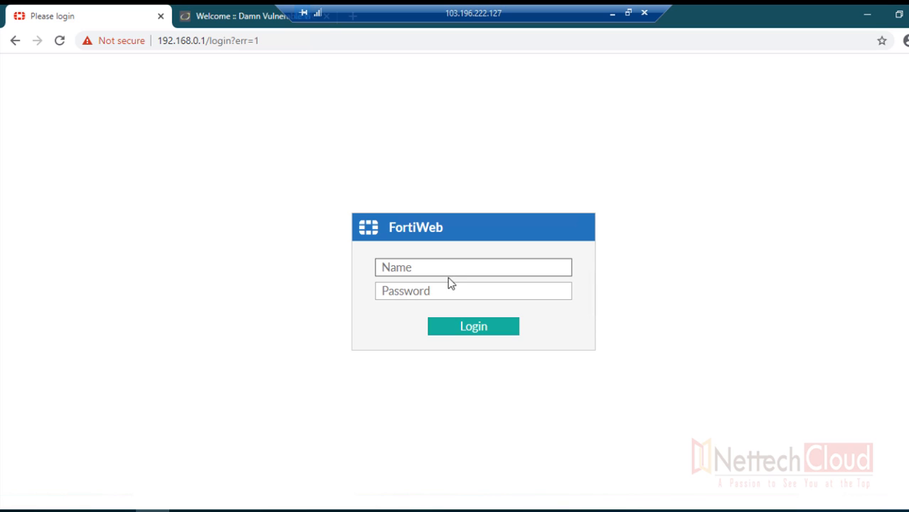
Log in to the FortiWeb management page at 192.168.0.1 with the user name admin and the account password.
text(in)
key(Tab)
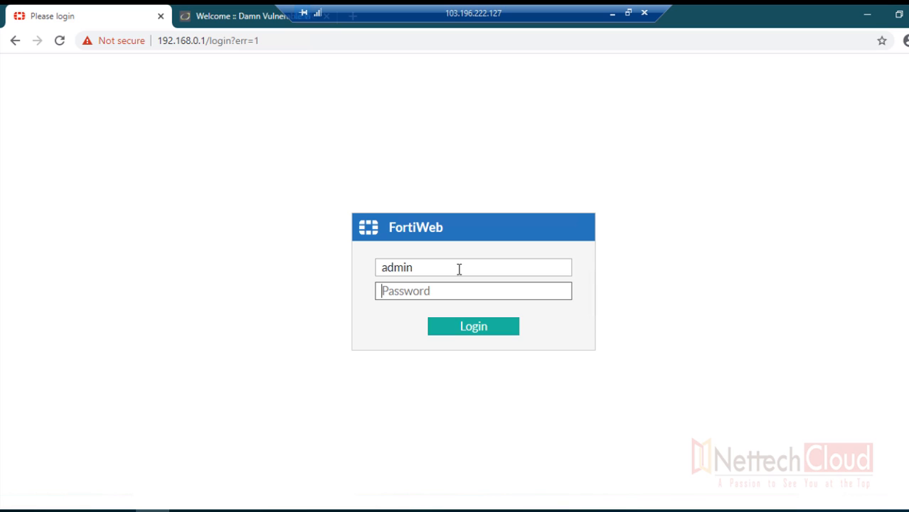
text(•••••)
key(Return)
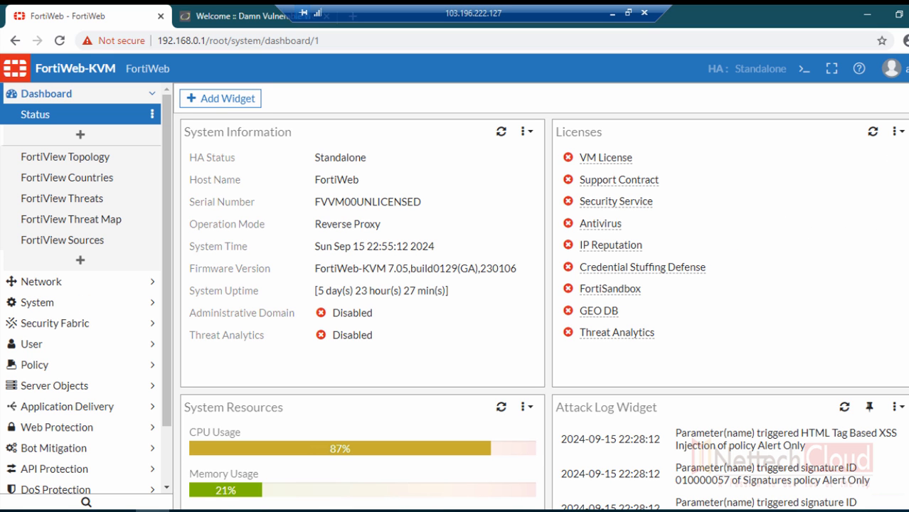
Open the system's operation configuration and review the available operation modes, leaving the selection as it is.
click(151, 91)
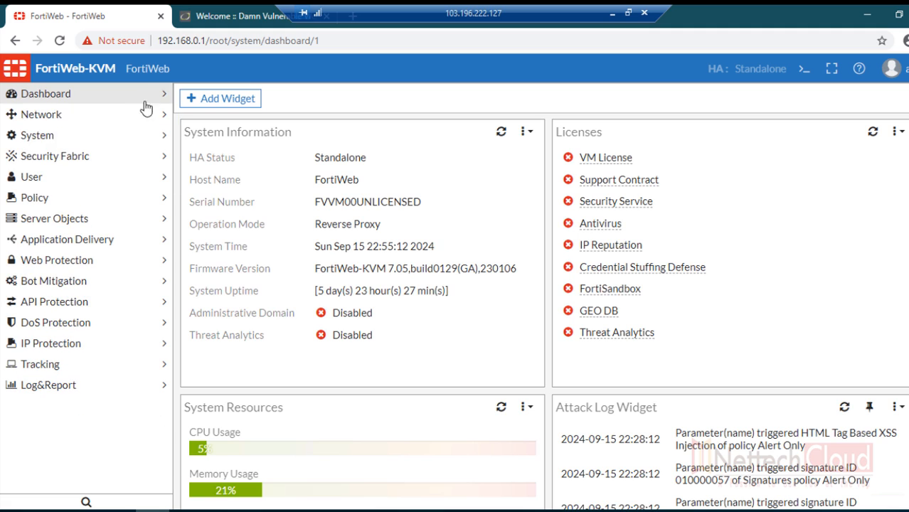
click(89, 138)
click(79, 158)
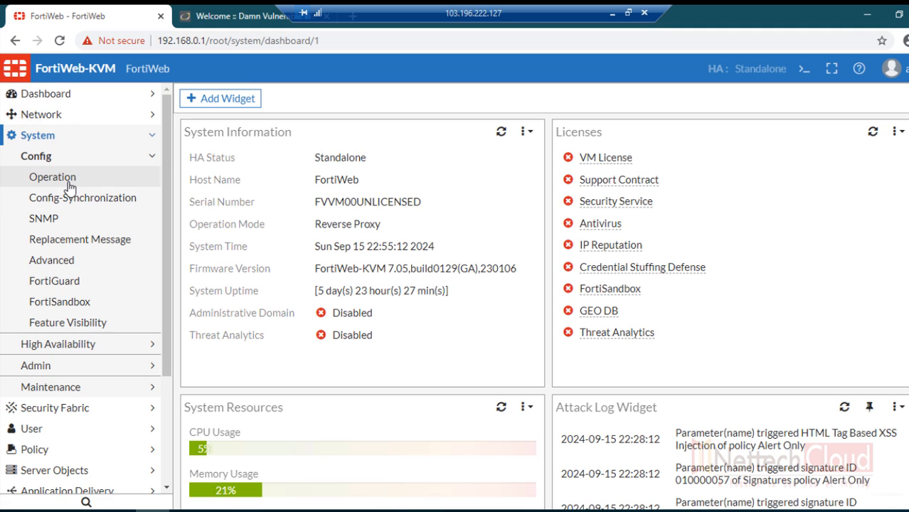
click(69, 183)
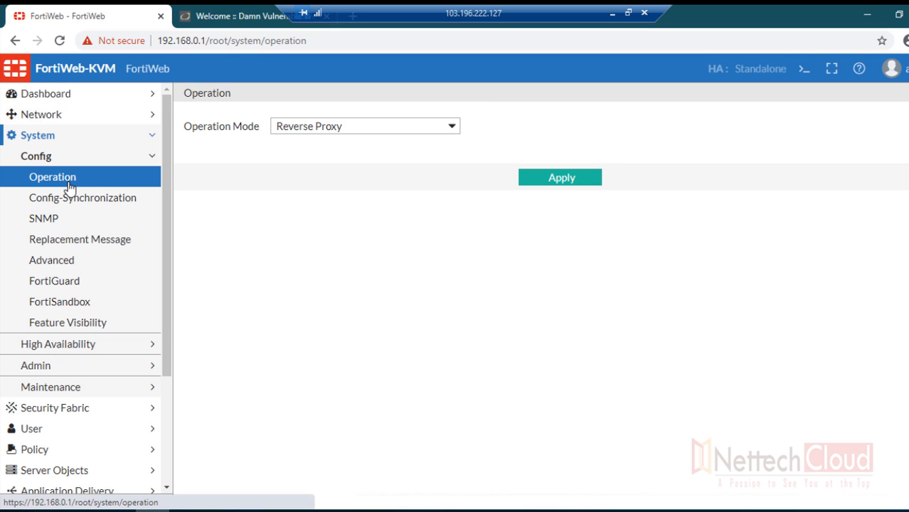
drag(184, 128, 259, 128)
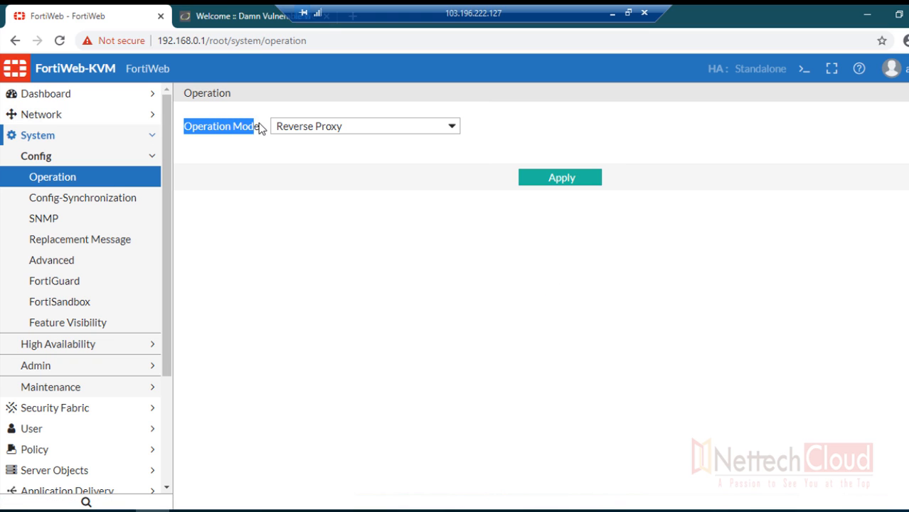
click(341, 129)
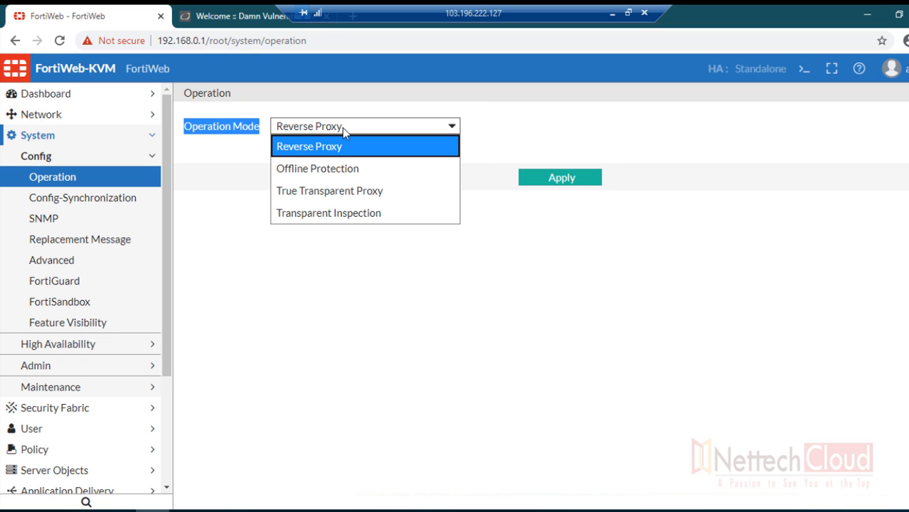
click(242, 177)
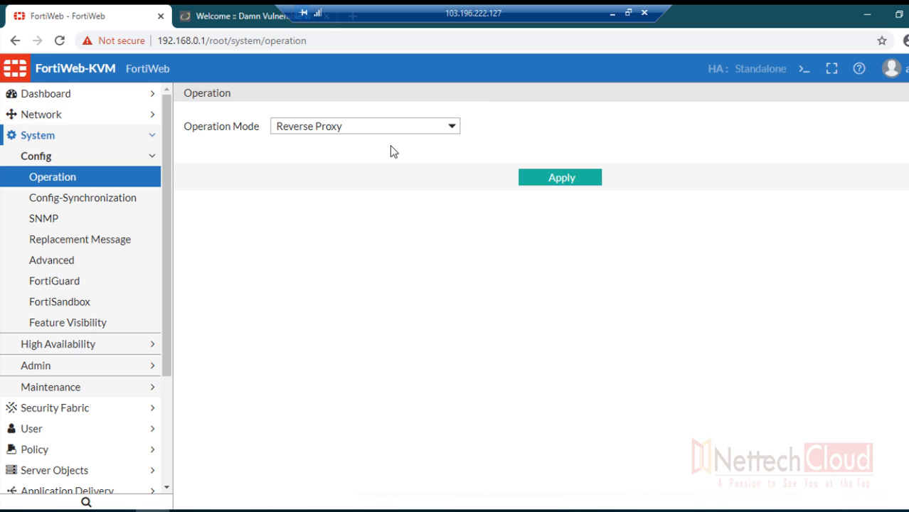
Go to the virtual servers under the server objects and open the VS-01 entry to review its settings.
click(150, 158)
click(152, 139)
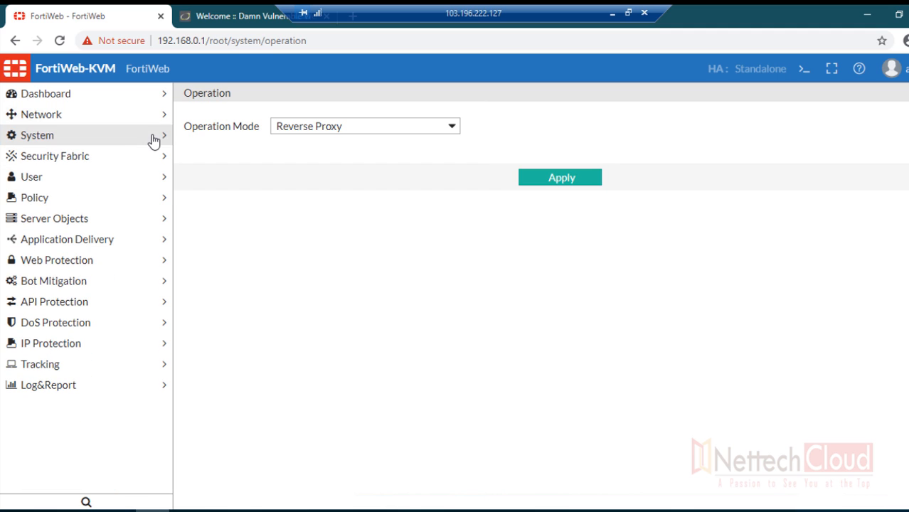
click(112, 225)
click(98, 242)
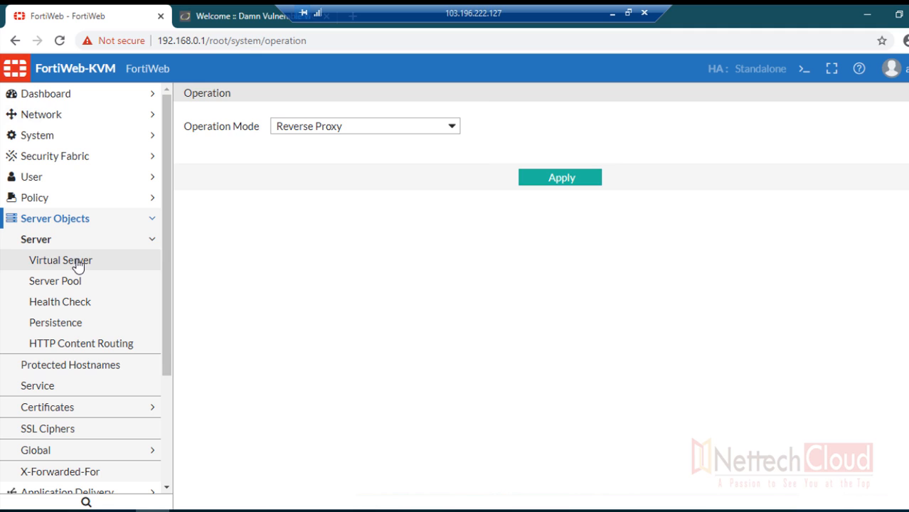
click(76, 262)
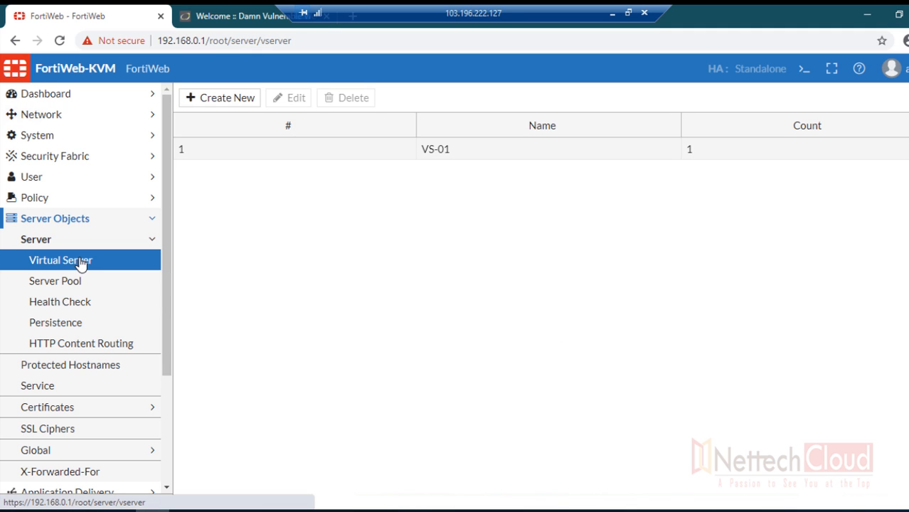
click(247, 158)
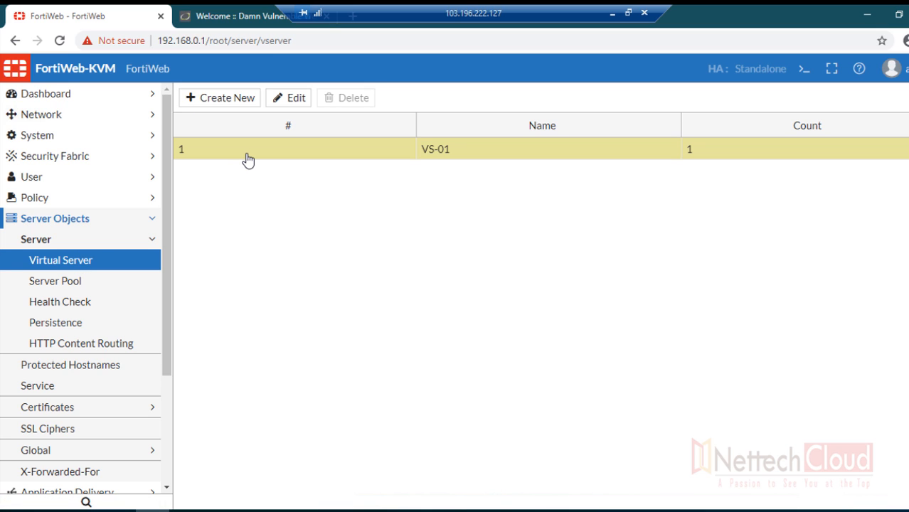
double_click(248, 158)
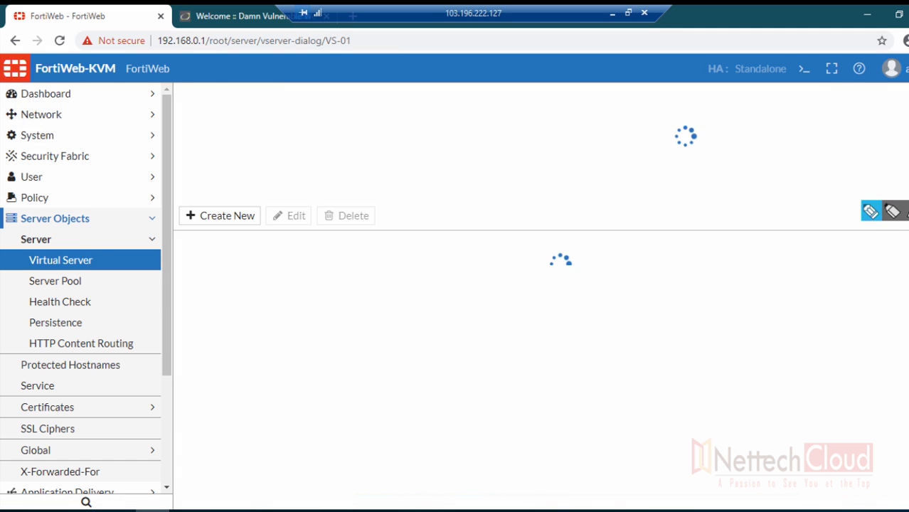
Circle the Network entry and the VS-01 name with the pen, underline the virtual IP 192.168.0.100, and clear the markings.
click(870, 213)
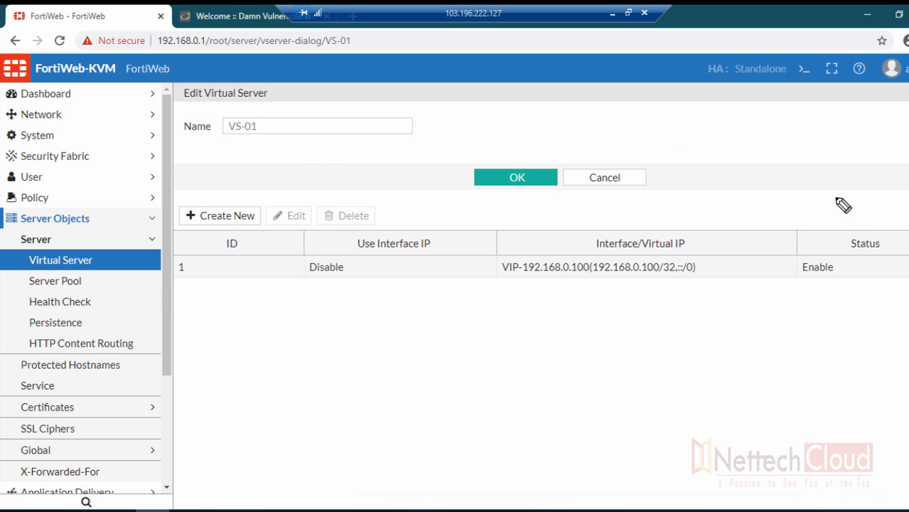
drag(277, 121, 244, 128)
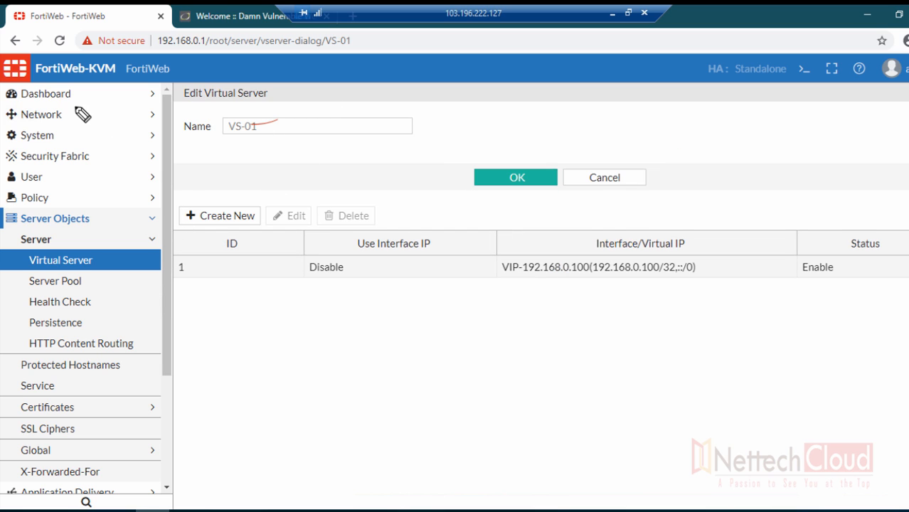
mouse_move(69, 110)
mouse_down()
mouse_move(110, 123)
mouse_move(44, 126)
mouse_move(83, 124)
mouse_up()
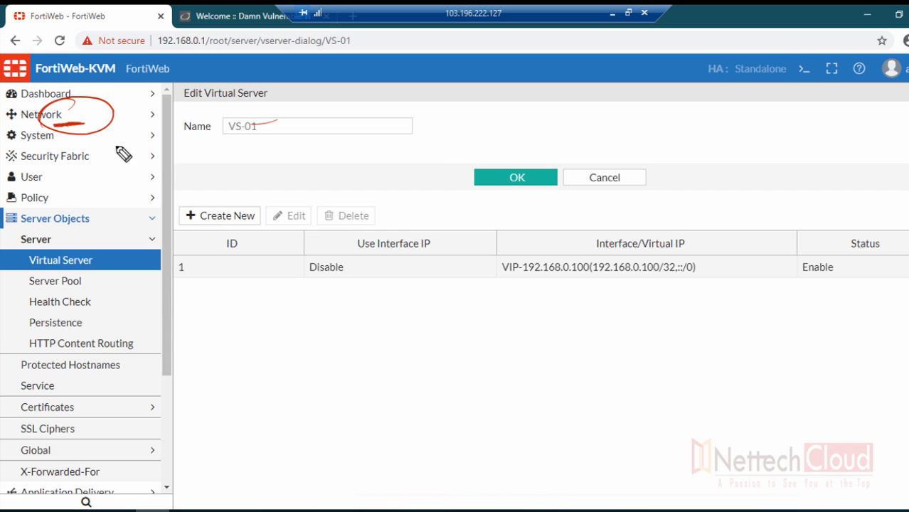
drag(503, 279, 644, 282)
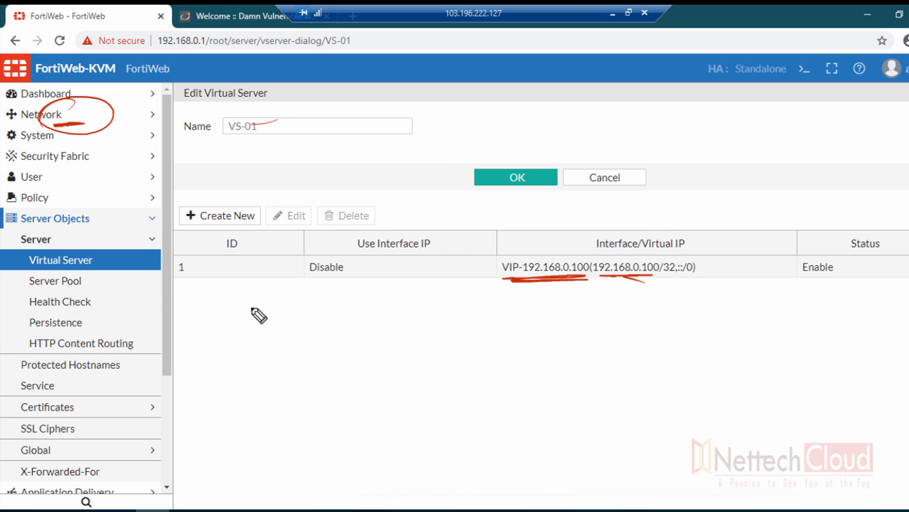
mouse_move(242, 132)
mouse_down()
mouse_move(211, 155)
mouse_move(269, 138)
mouse_up()
drag(512, 288, 588, 289)
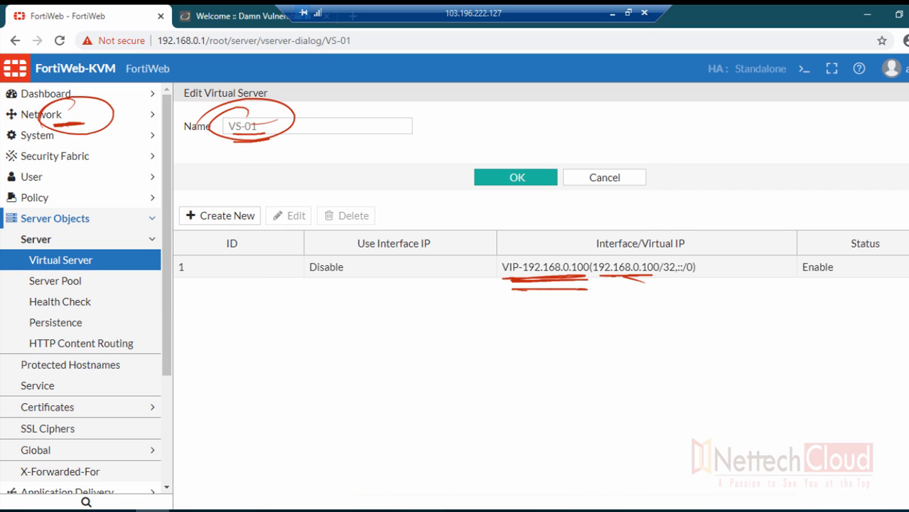
key(Escape)
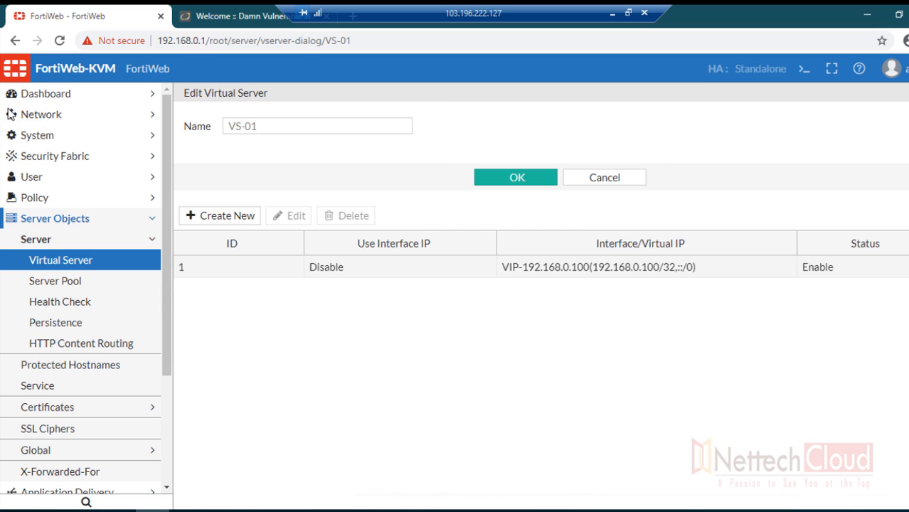
Open the network's virtual IP list and select the VIP-192.168.0.100 entry to check its address and interface.
click(83, 120)
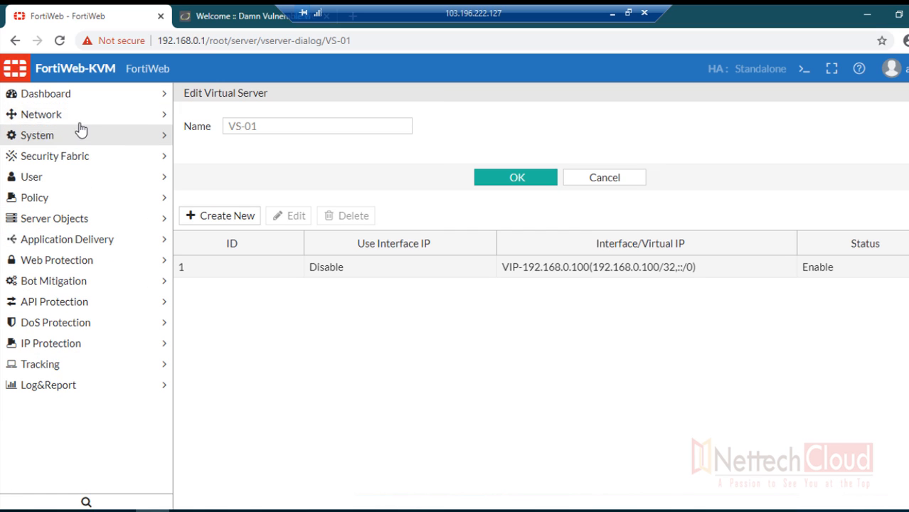
click(78, 122)
click(71, 163)
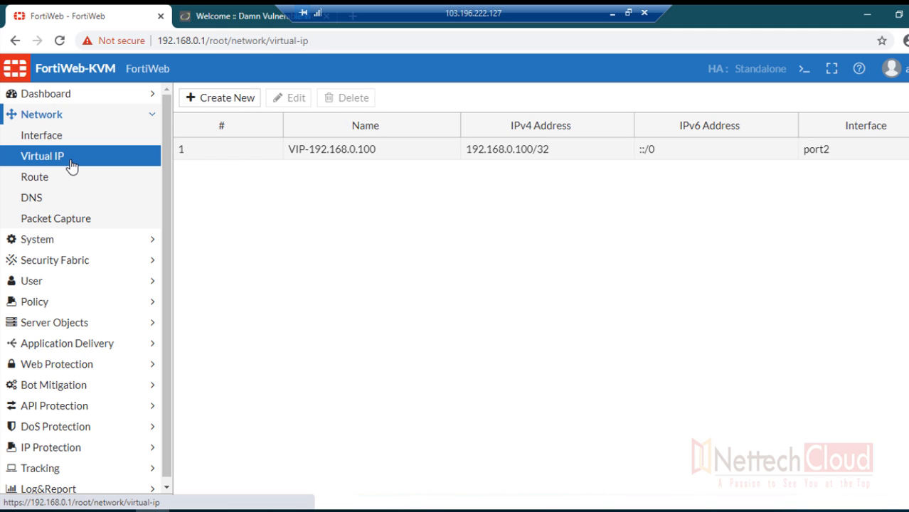
click(238, 154)
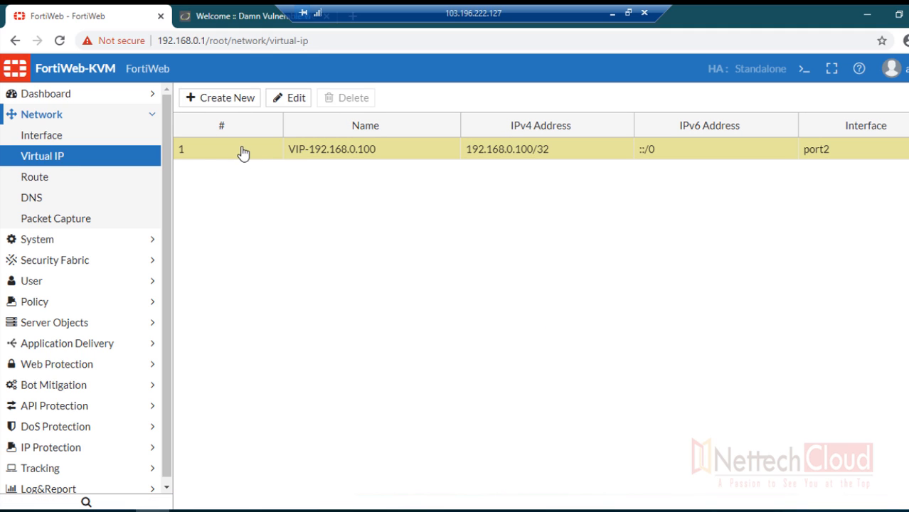
Return to the server objects, open the server pool list, and select WebServer_pool1 to review its type and protocol.
click(151, 116)
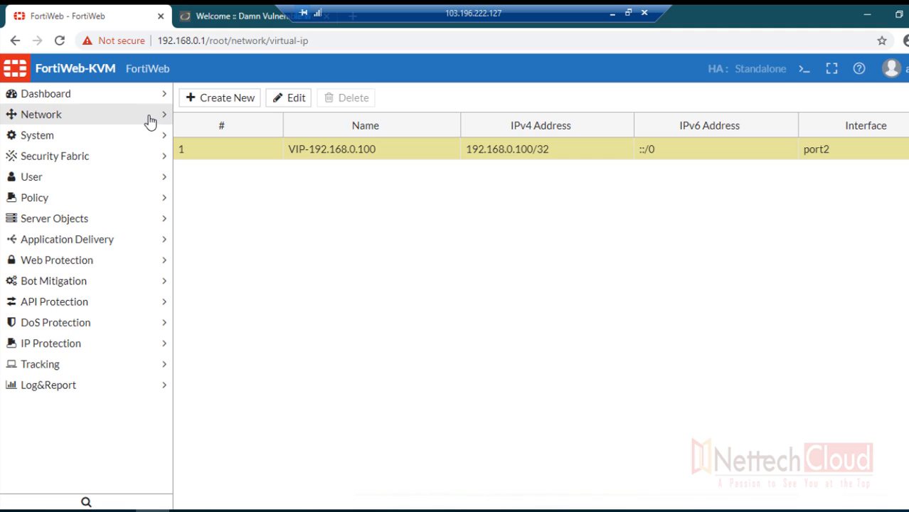
click(146, 140)
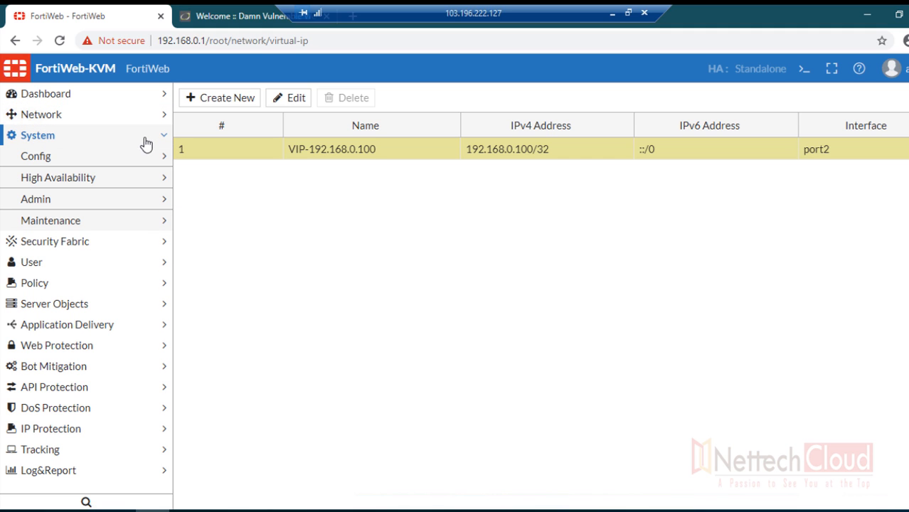
click(148, 142)
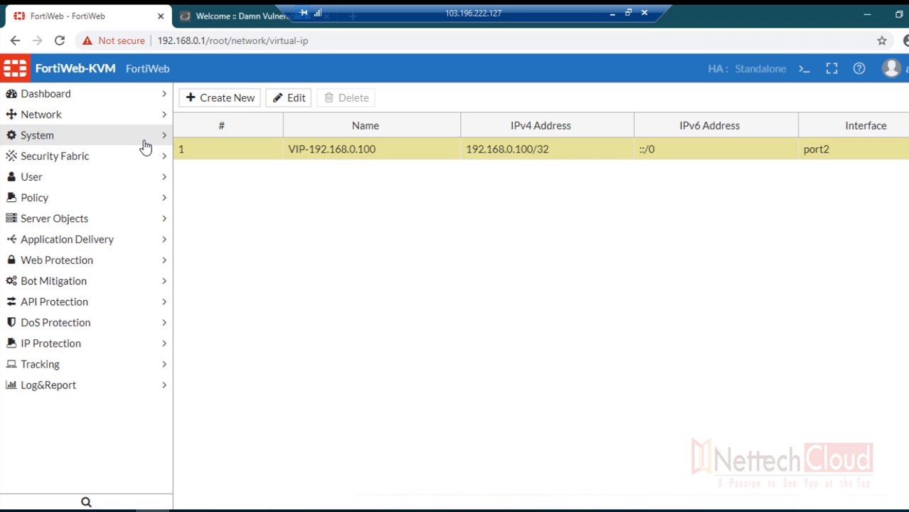
click(138, 222)
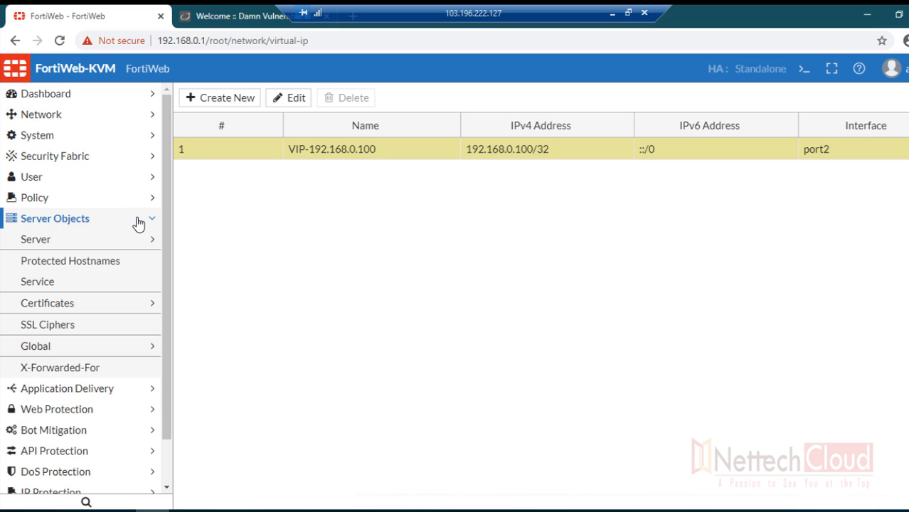
click(126, 240)
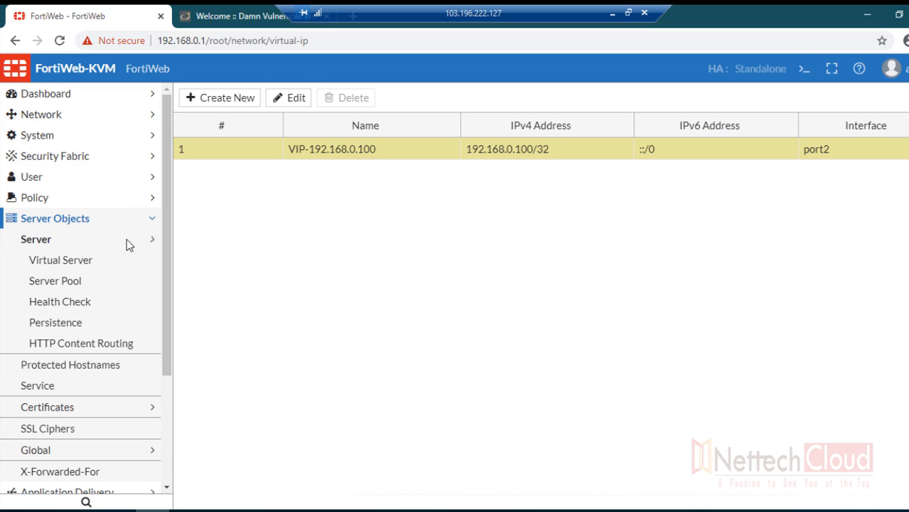
click(83, 264)
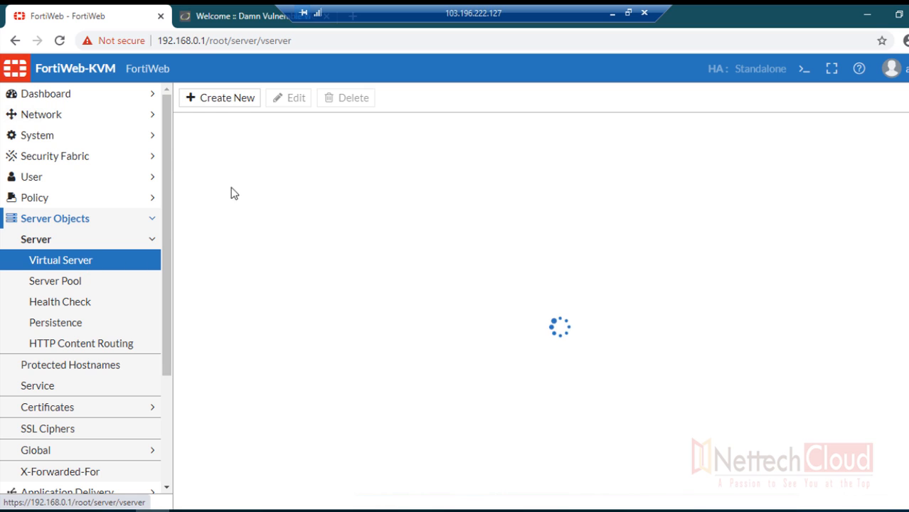
click(68, 286)
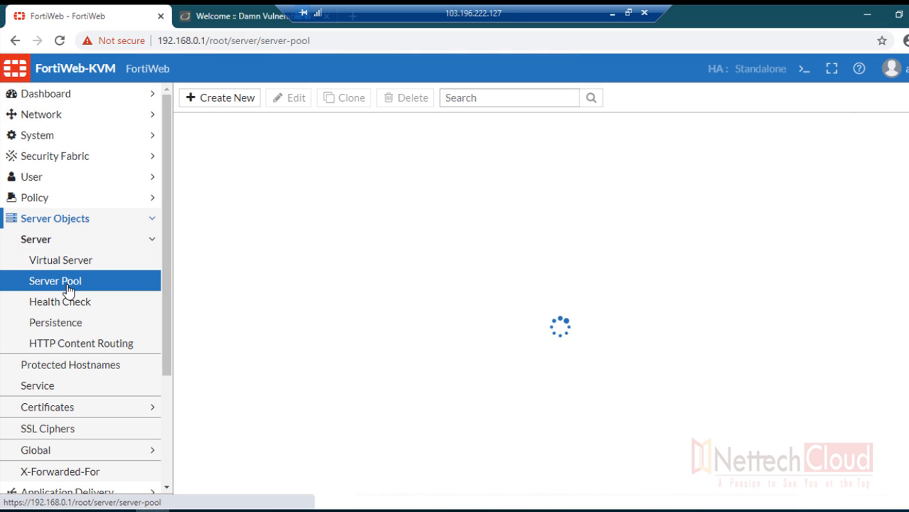
click(266, 155)
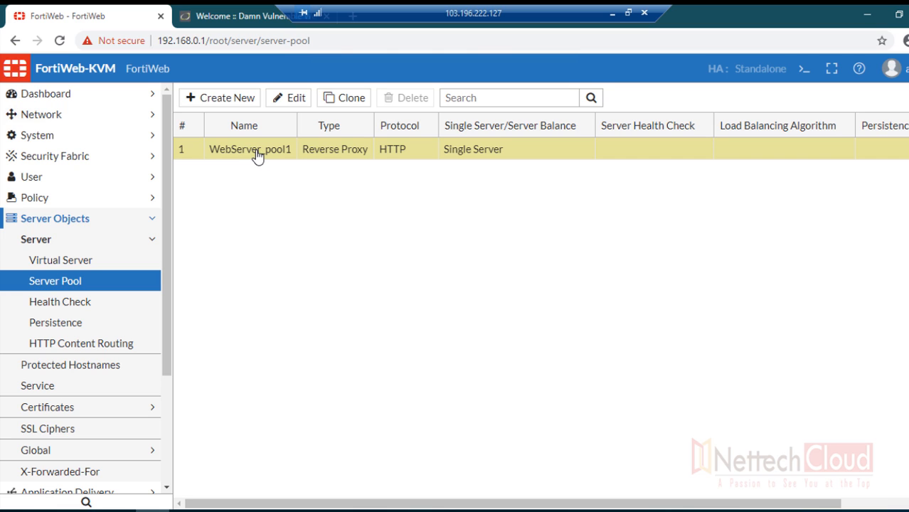
Open the server policy list to review the configured WAF policy.
click(151, 221)
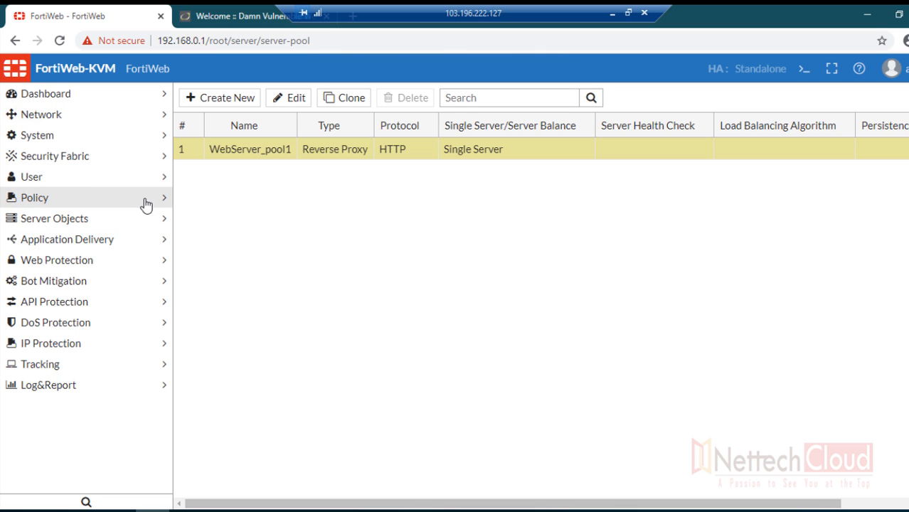
click(147, 201)
click(102, 224)
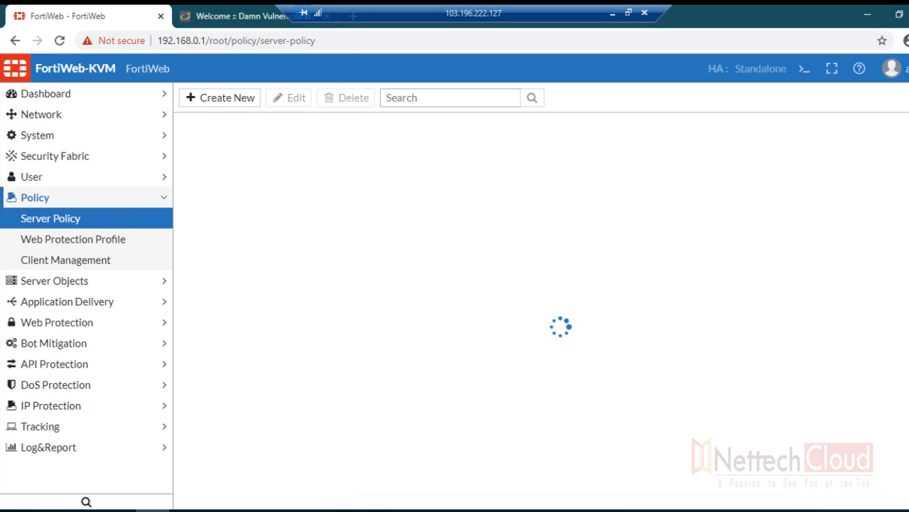
Circle and underline WAF_Policy1 with the pen and add tick marks beside the Network and System entries.
click(872, 216)
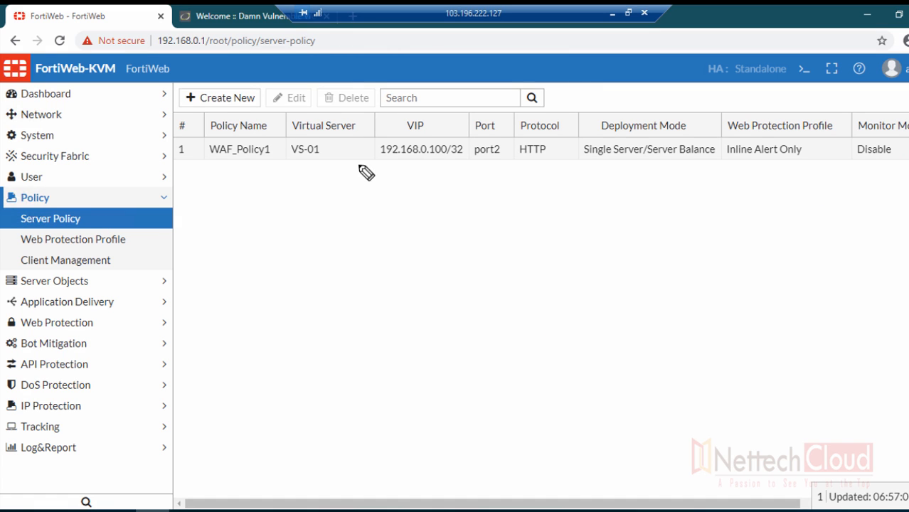
drag(238, 134, 192, 134)
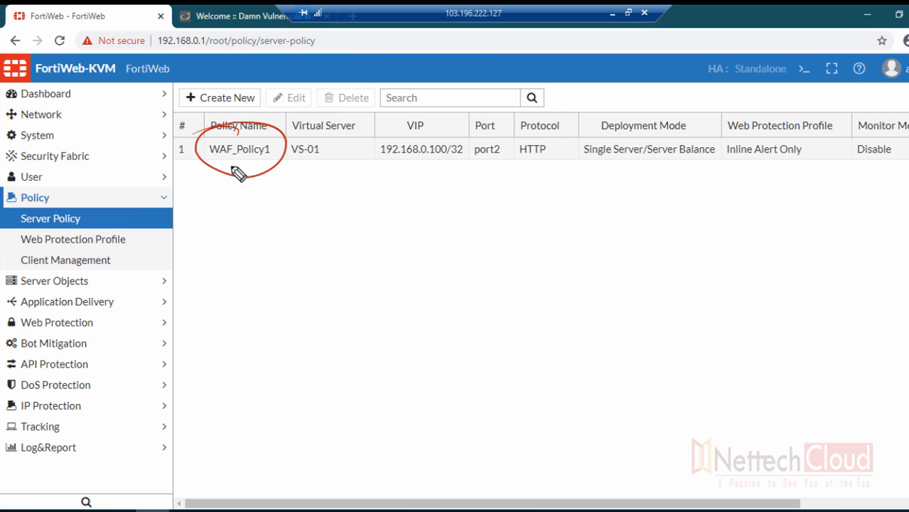
drag(227, 163, 254, 166)
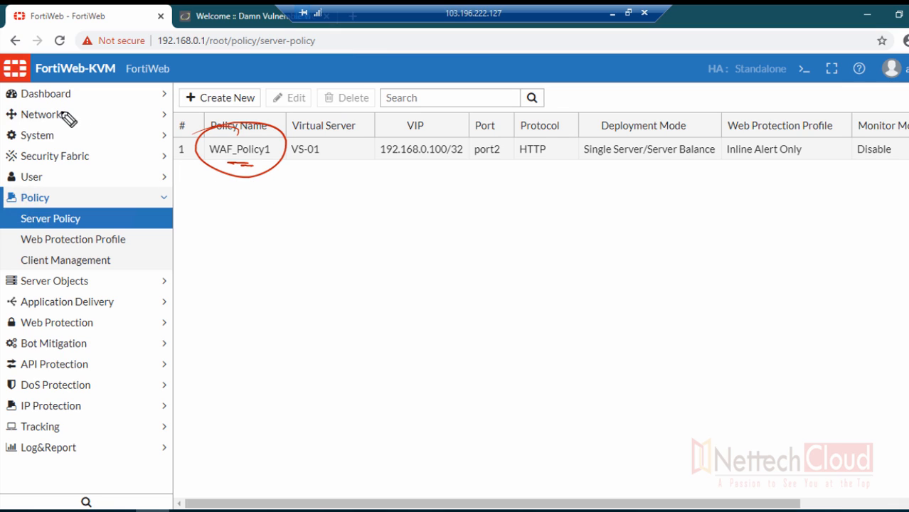
drag(76, 117, 98, 110)
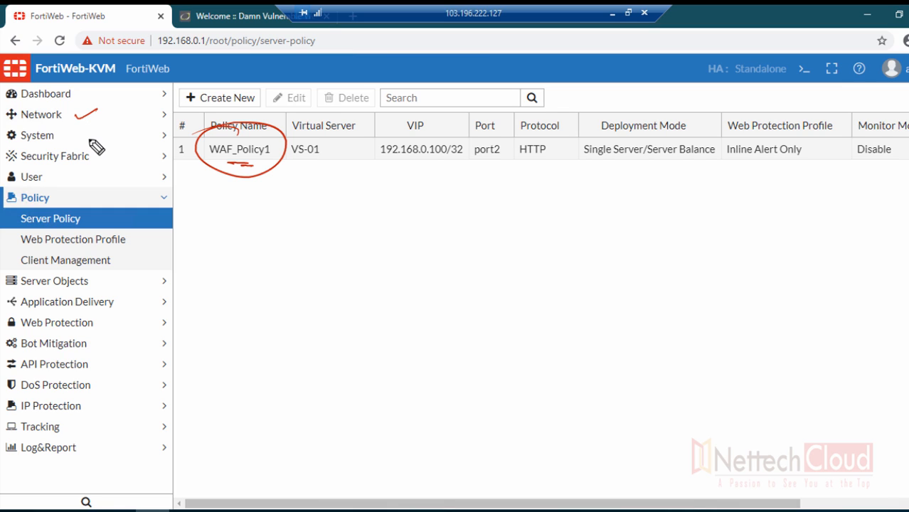
mouse_move(76, 128)
mouse_down()
mouse_move(94, 124)
mouse_move(96, 140)
mouse_up()
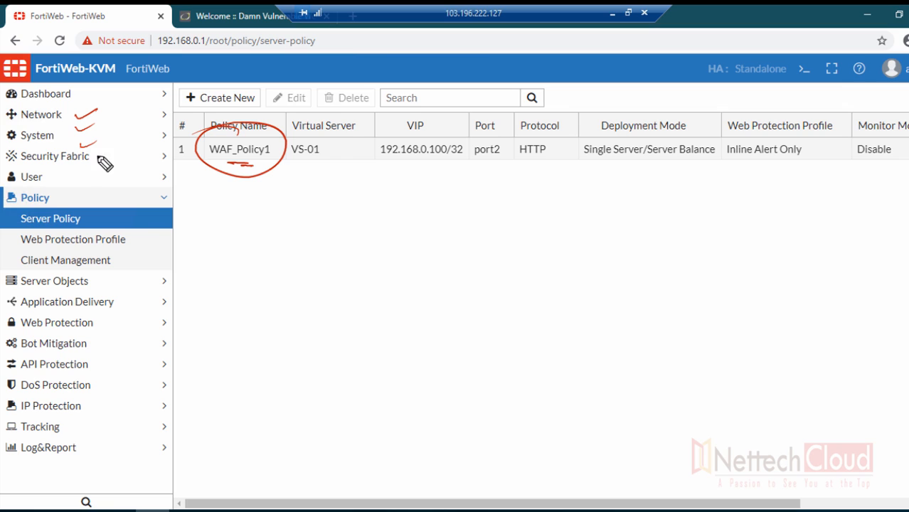
drag(227, 165, 253, 164)
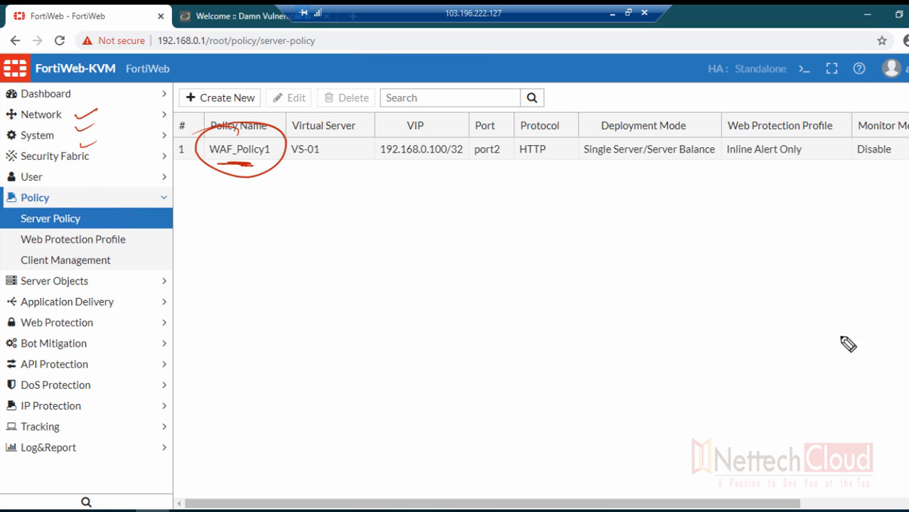
Circle and tick the Web Protection Profile heading, underline Inline Alert Only in the policy row, and clear all markings.
drag(768, 114, 736, 91)
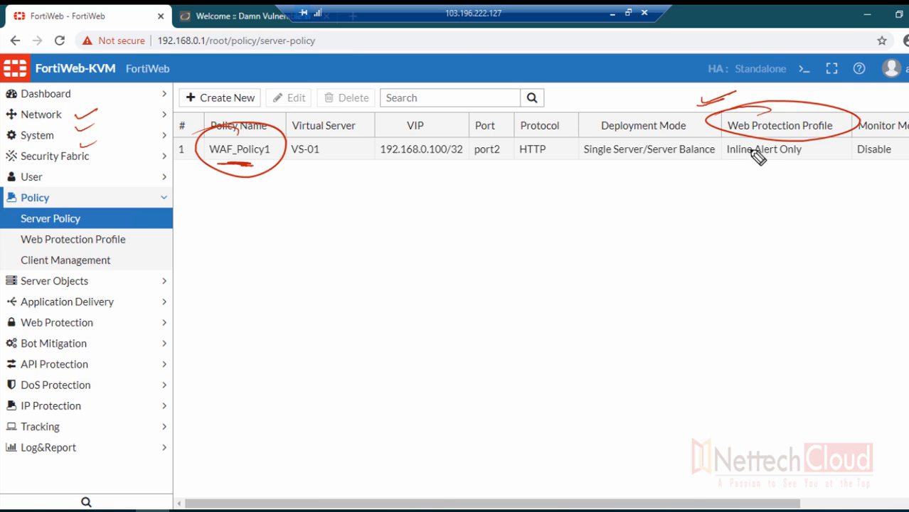
drag(740, 133, 801, 133)
drag(727, 160, 801, 162)
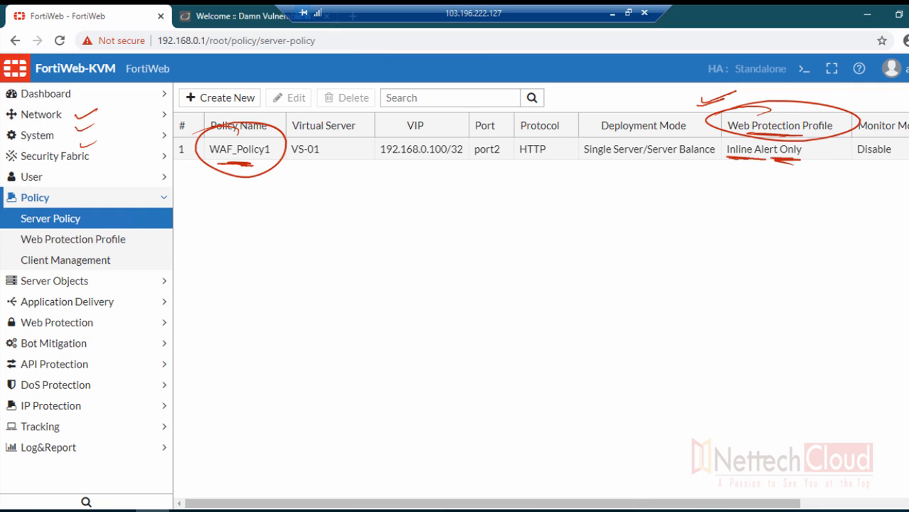
key(Escape)
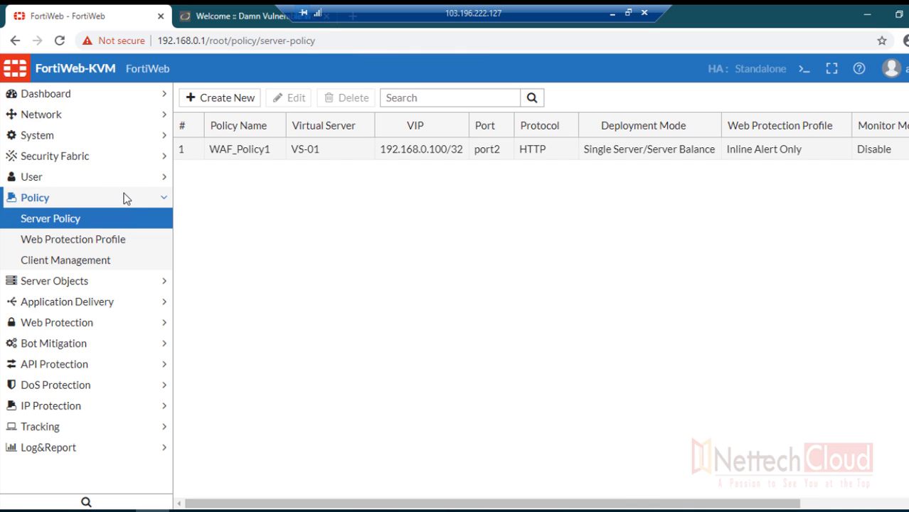
Open the web protection profiles and select the predefined Inline Alert Only profile.
click(101, 244)
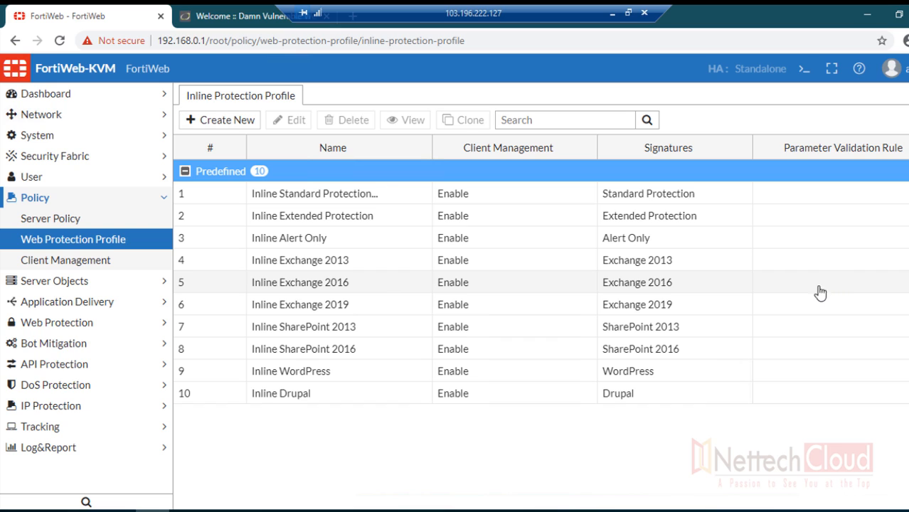
click(328, 244)
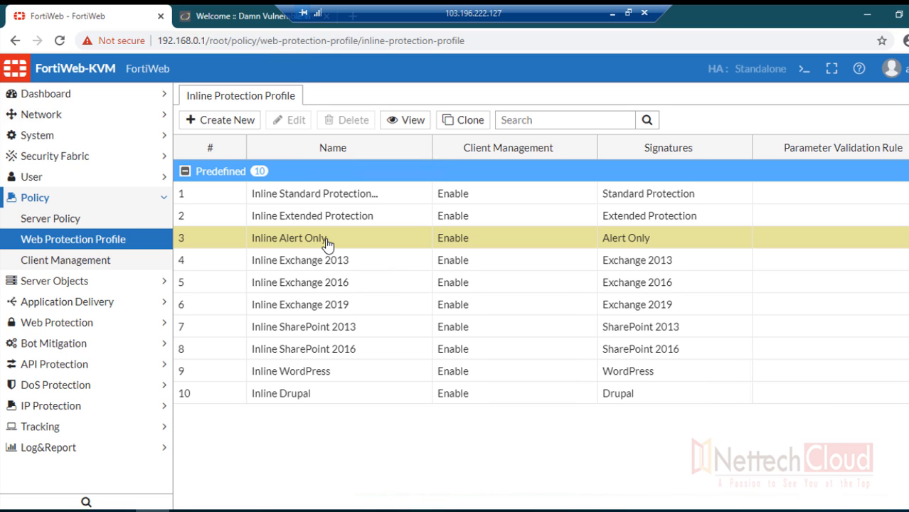
Open the Inline Alert Only profile and circle the Inline Protection Profile heading with the pen.
double_click(328, 244)
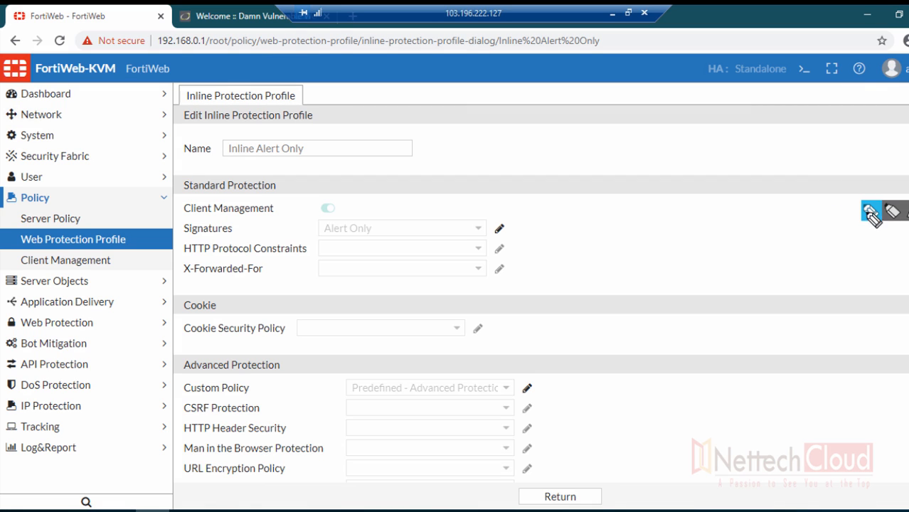
click(872, 214)
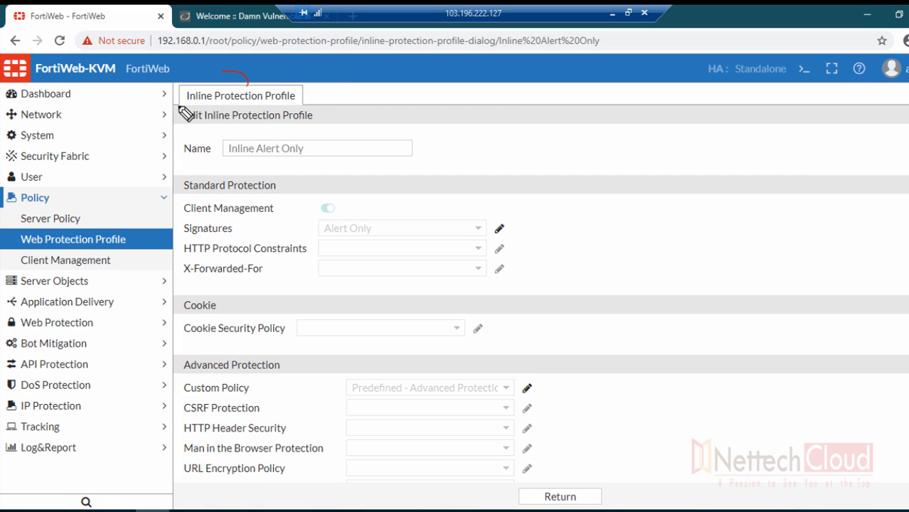
drag(186, 114, 194, 125)
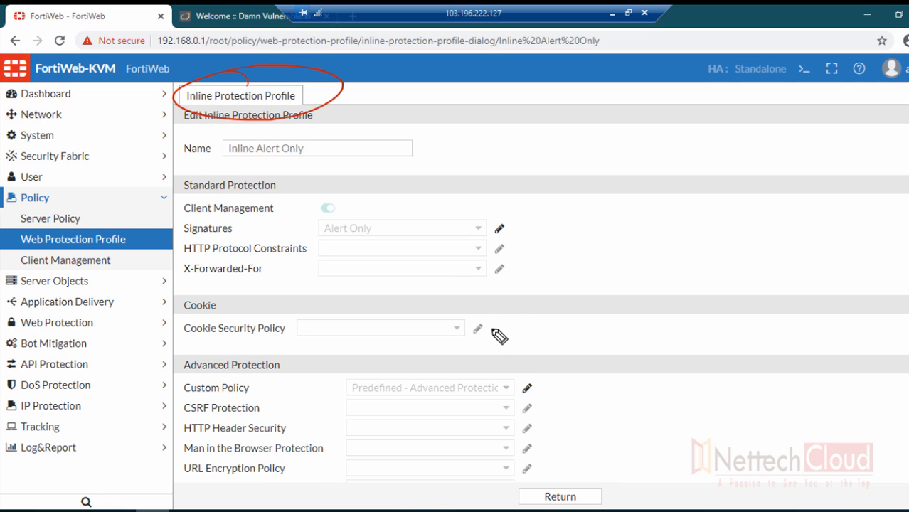
Underline the Signatures setting, point an arrow to its circled Alert Only value, and clear all pen markings.
mouse_move(191, 242)
mouse_down()
mouse_move(239, 243)
mouse_move(324, 222)
mouse_move(344, 235)
mouse_up()
drag(348, 237, 369, 238)
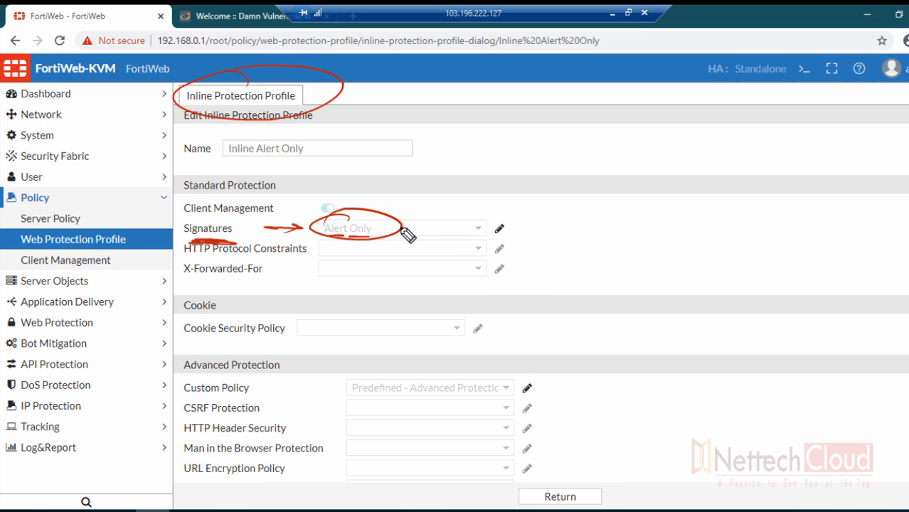
drag(404, 229, 439, 213)
key(Escape)
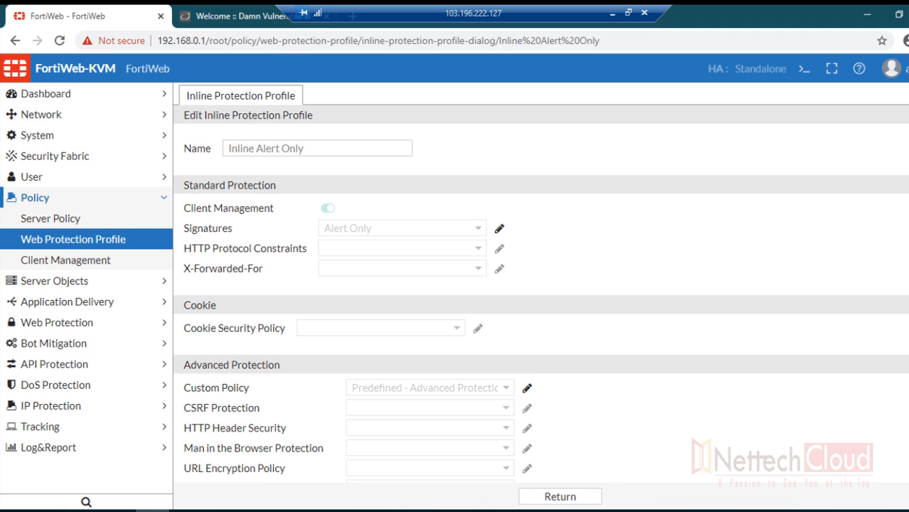
Open the Known Attacks signature policy list under Web Protection.
click(155, 158)
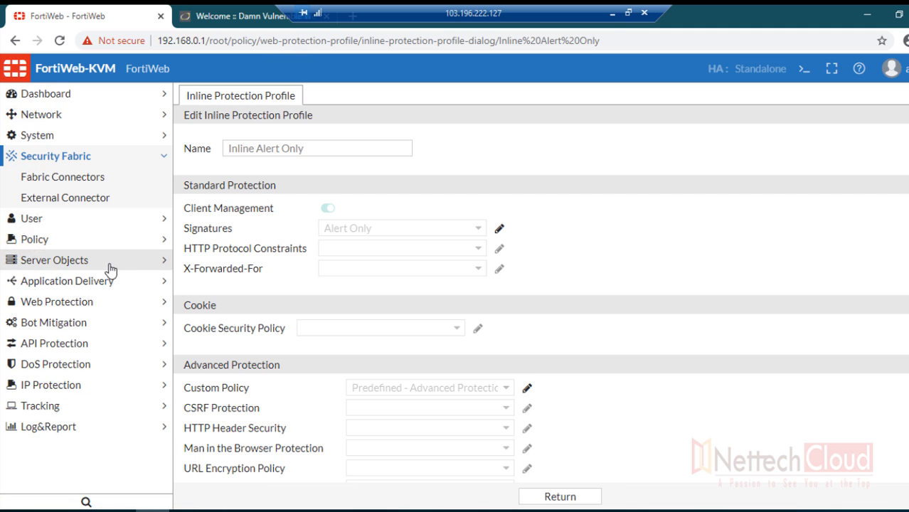
click(44, 303)
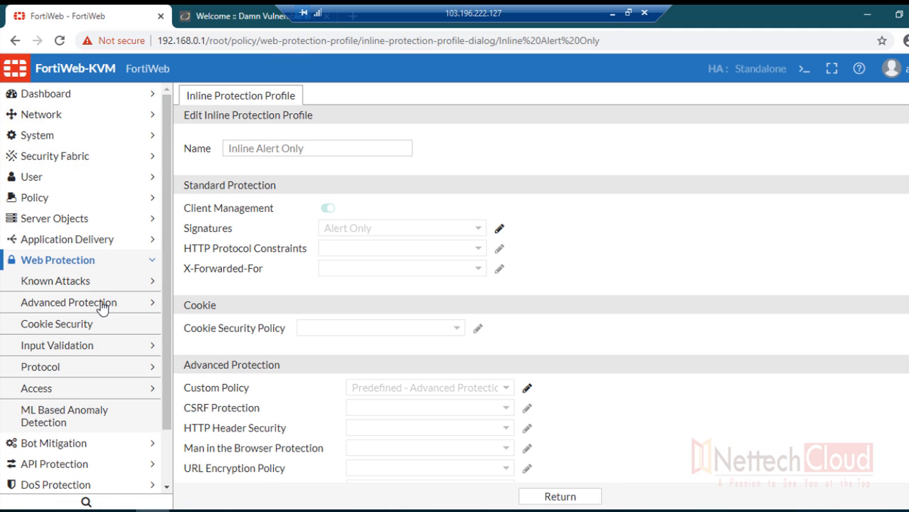
click(99, 281)
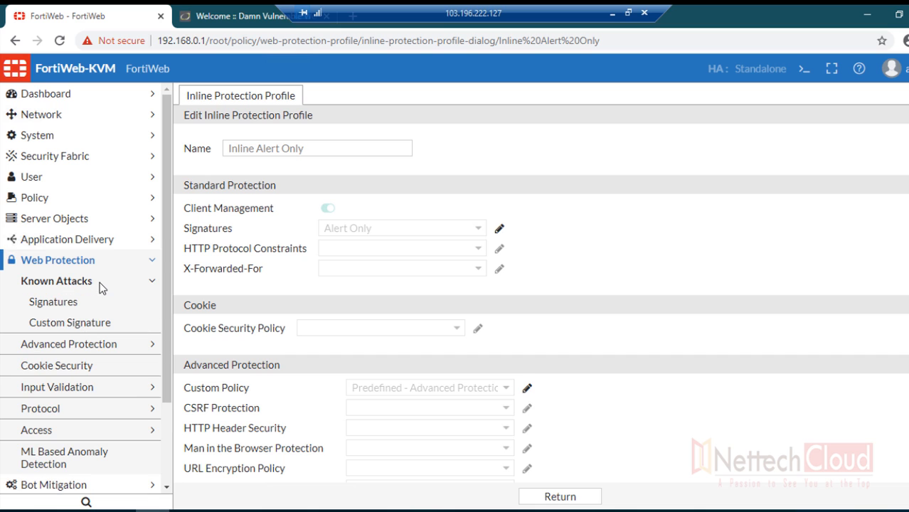
click(64, 302)
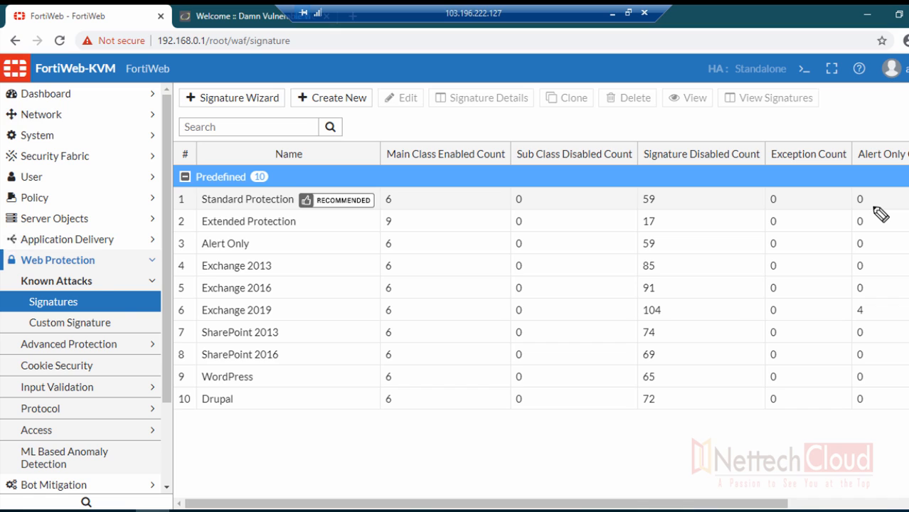
Circle Web Protection, underline Known Attacks and Signatures, and draw a line down the Main Class Enabled Count values.
drag(68, 247, 117, 250)
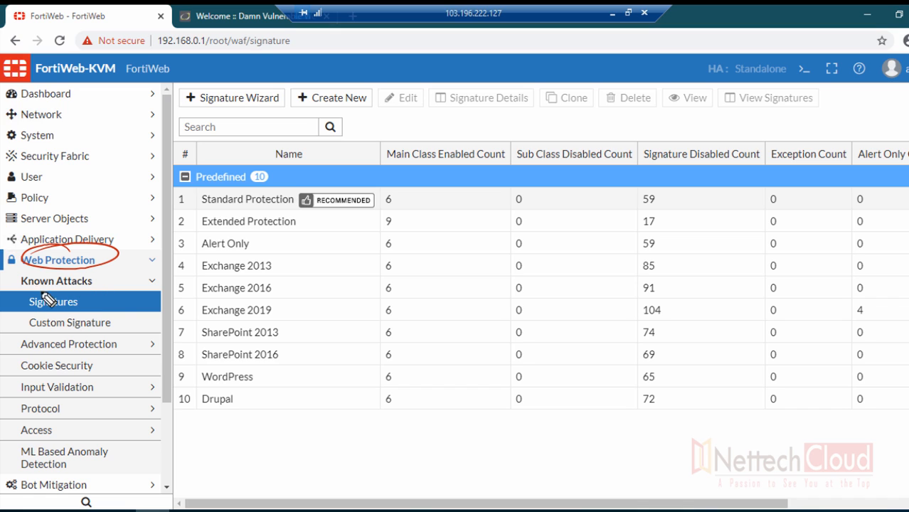
drag(28, 291, 99, 291)
drag(32, 313, 87, 311)
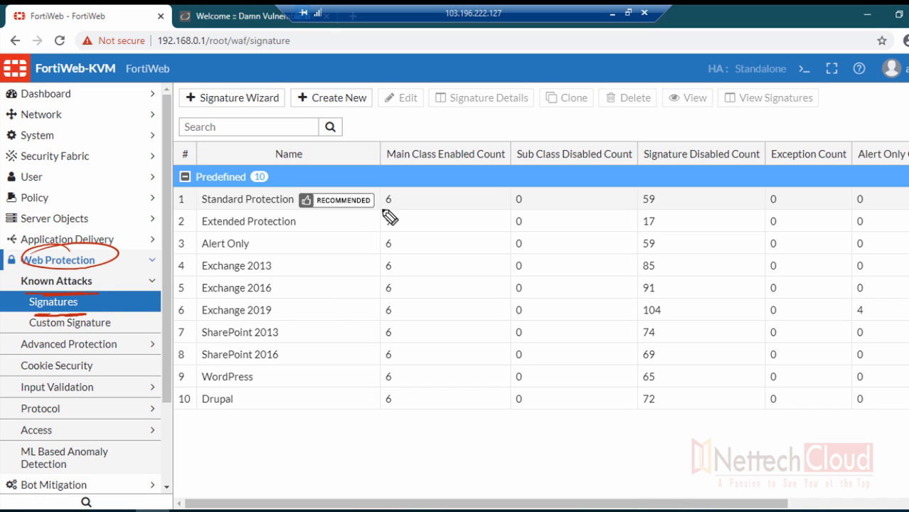
mouse_move(385, 199)
mouse_down()
mouse_move(396, 209)
mouse_move(391, 380)
mouse_up()
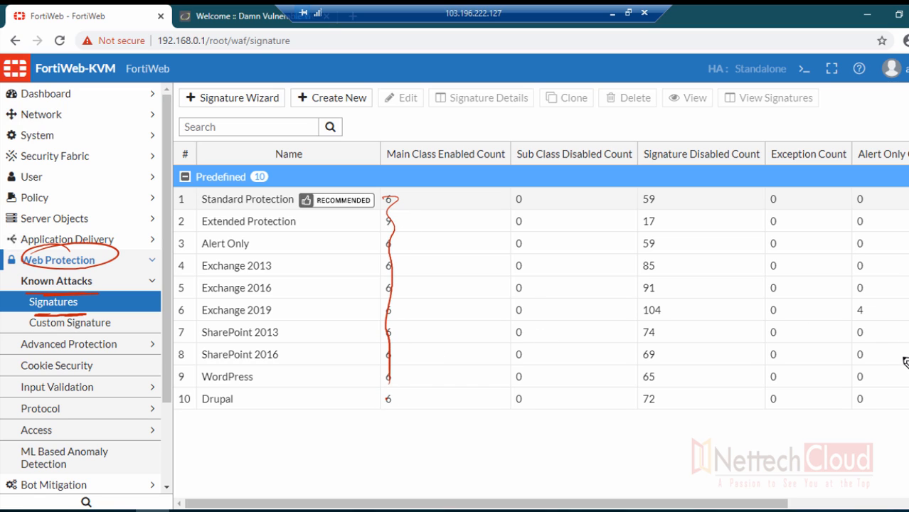
Mark the Alert Only, Exchange 2019 and SharePoint signature policies with the pen, and clear all markings.
drag(273, 244, 303, 238)
drag(292, 320, 313, 310)
mouse_move(292, 345)
mouse_down()
mouse_move(302, 340)
mouse_move(300, 360)
mouse_up()
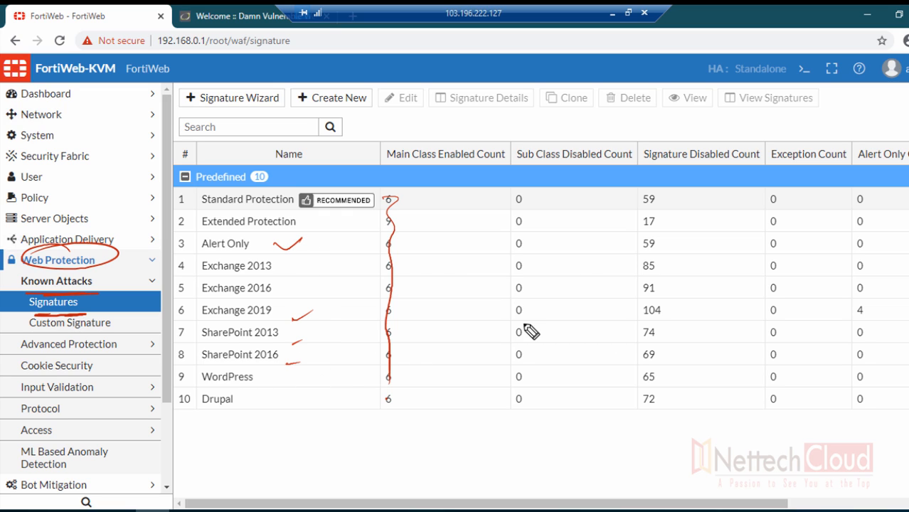
click(908, 190)
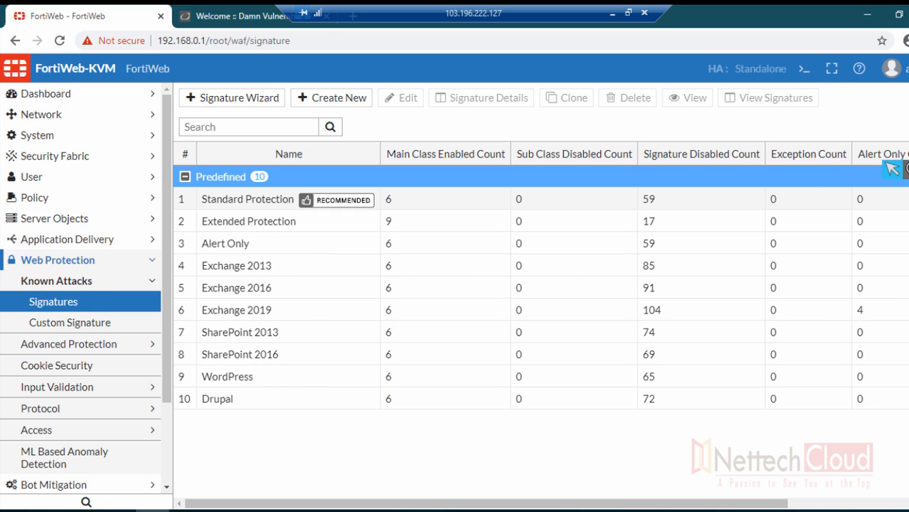
Open a new signature policy form, review the action options for Cross Site Scripting, and cancel without saving.
click(331, 104)
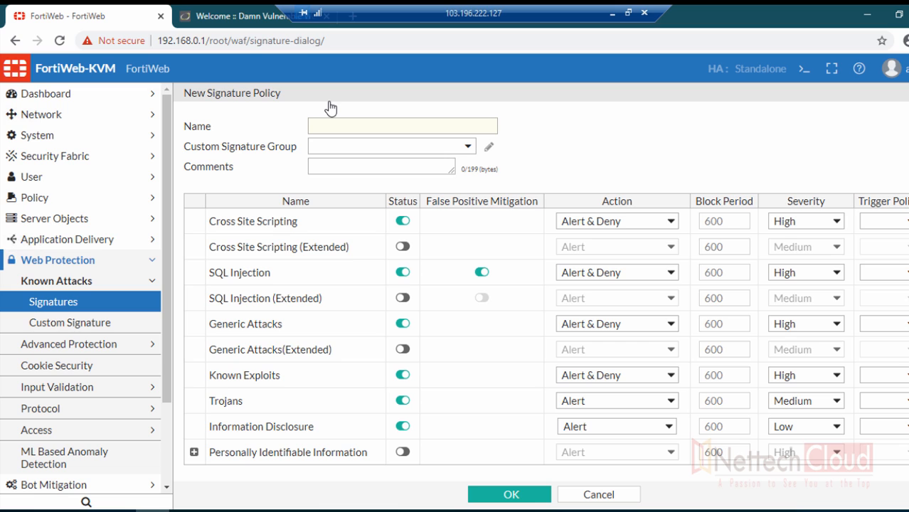
scroll(532, 252, down, 1)
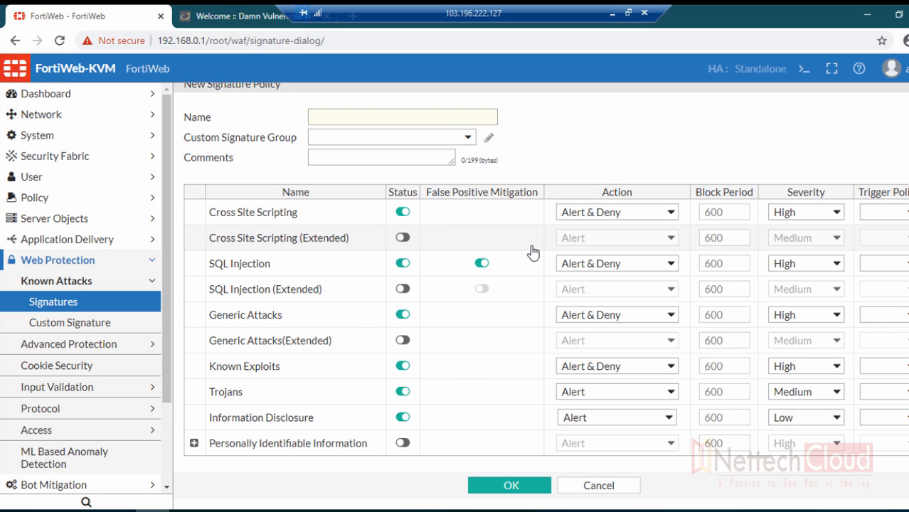
click(638, 213)
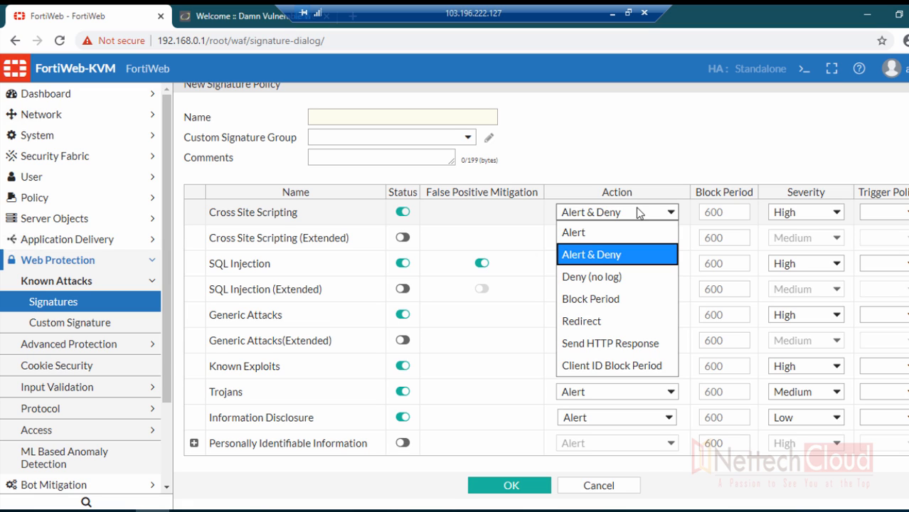
click(637, 208)
scroll(604, 264, up, 1)
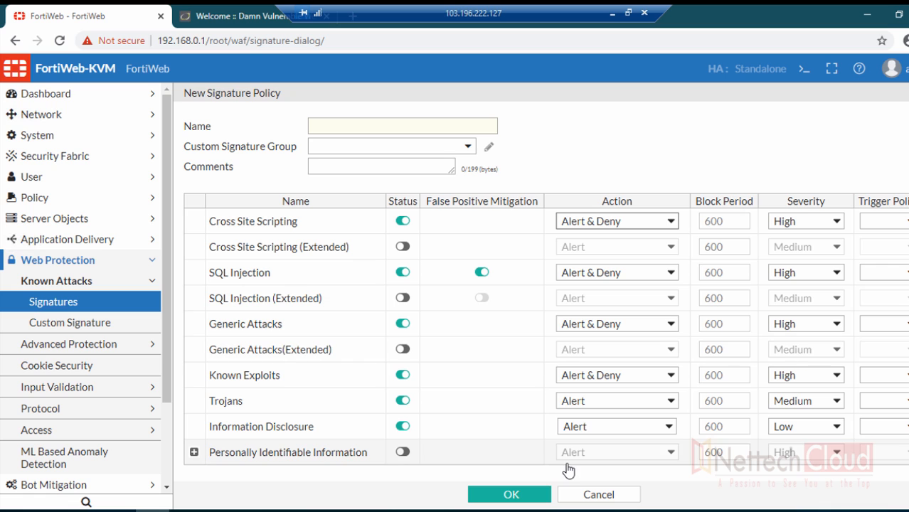
click(596, 496)
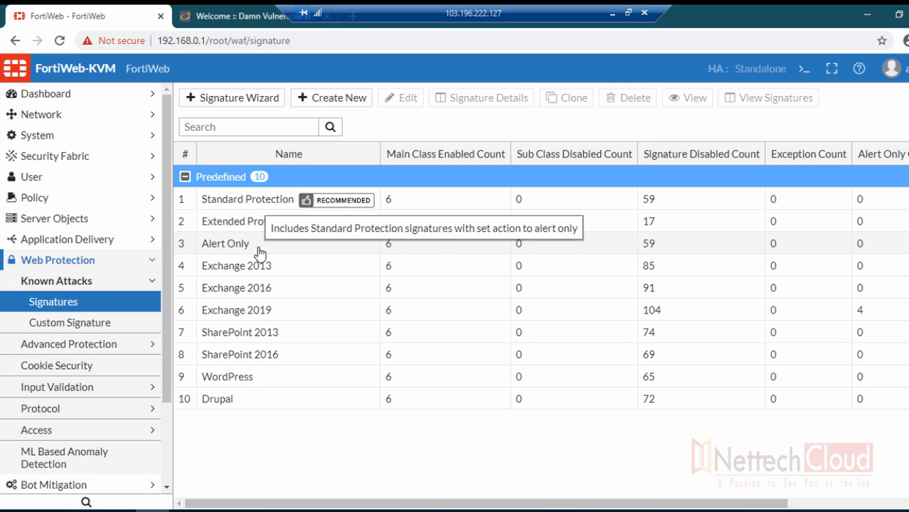
View the signatures of the Standard Protection policy, expanding Cross Site Scripting and SQL Injection and widening the Dictionaries pane.
click(235, 206)
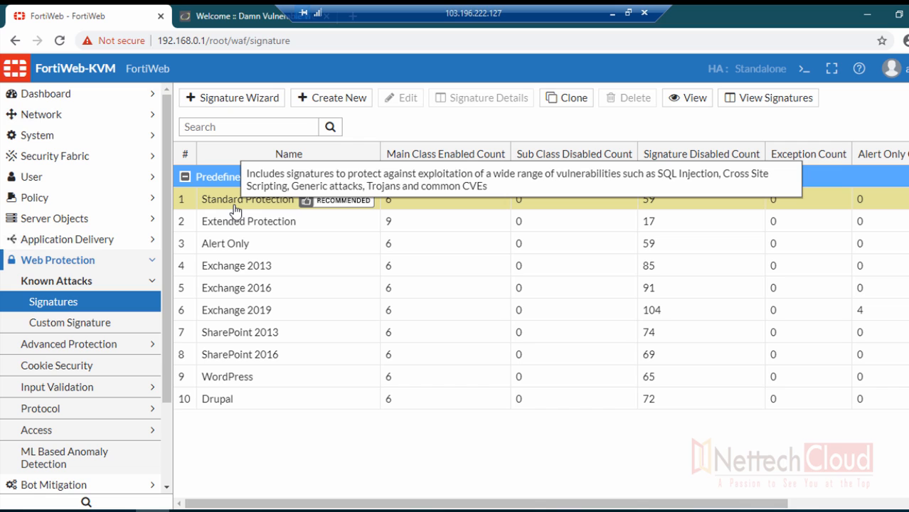
click(744, 100)
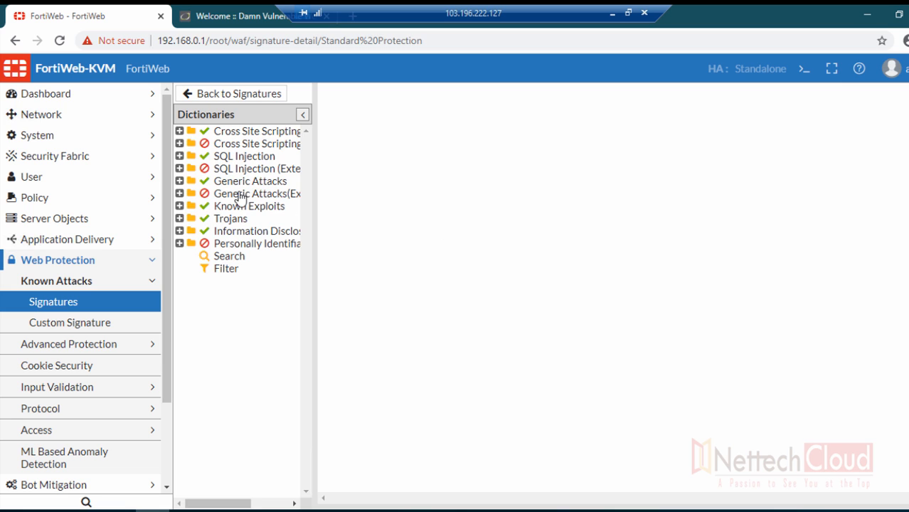
click(180, 131)
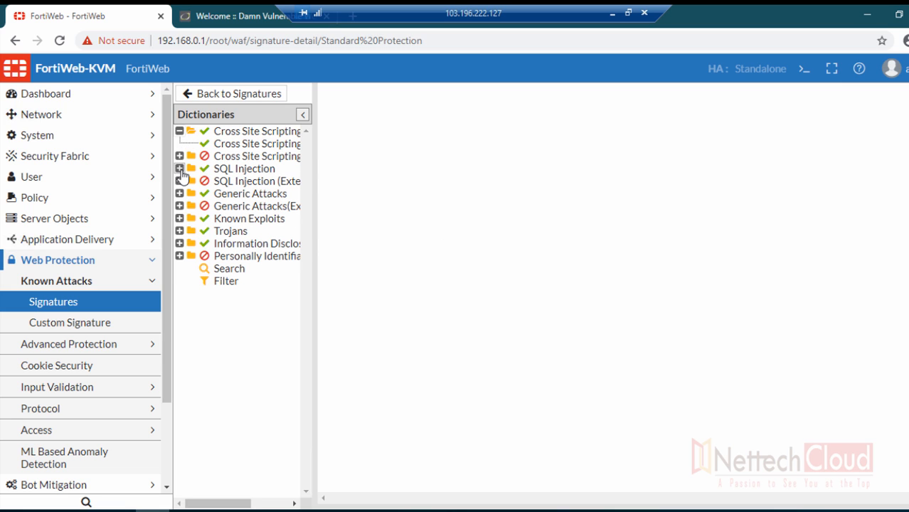
click(180, 169)
drag(315, 297, 416, 308)
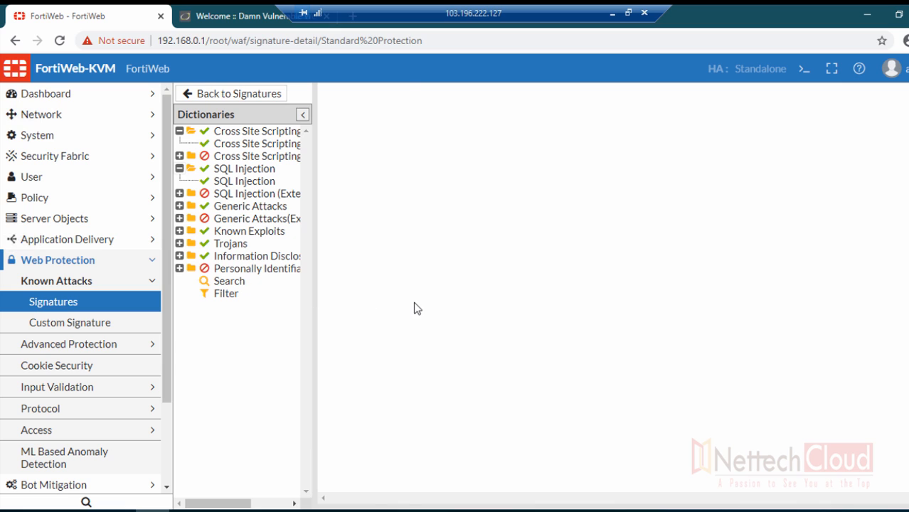
Expand Known Exploits, Generic Attacks and Generic Attacks(Extended) to review their signature classes, and collapse both generic groups.
click(180, 232)
click(180, 219)
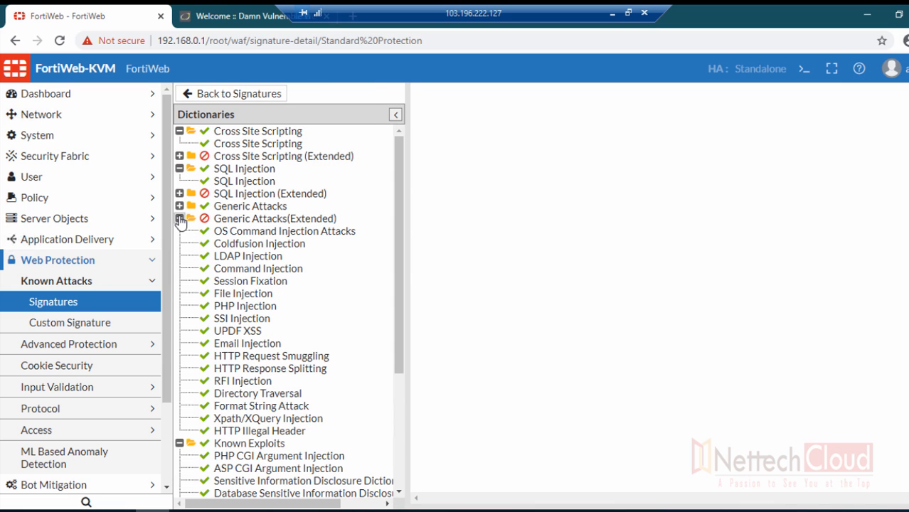
click(180, 206)
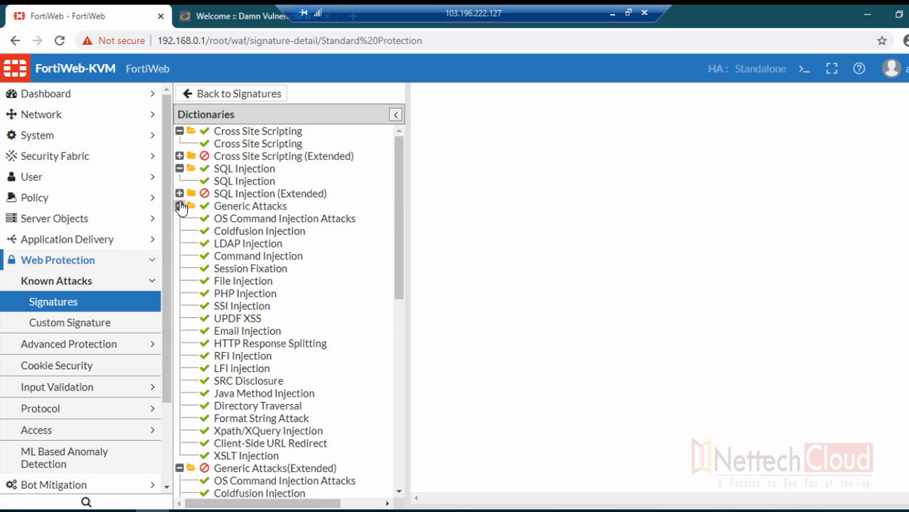
click(180, 207)
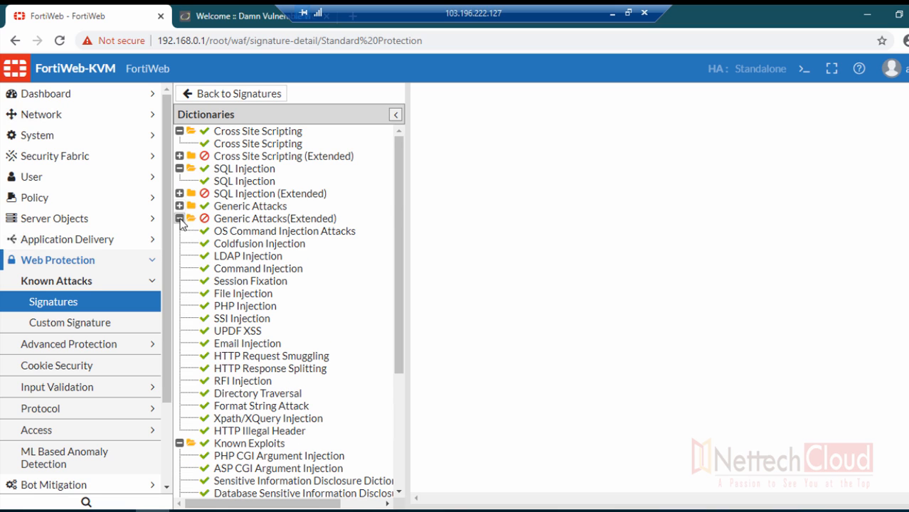
click(180, 219)
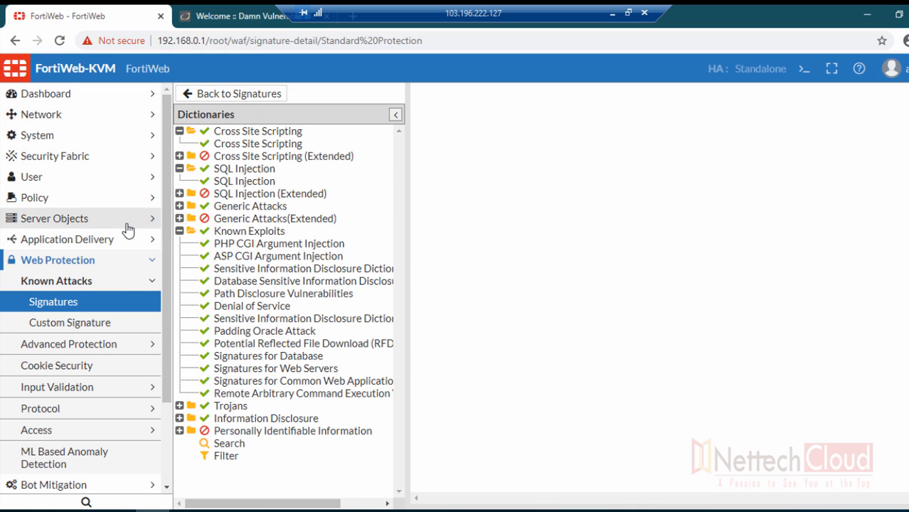
click(94, 263)
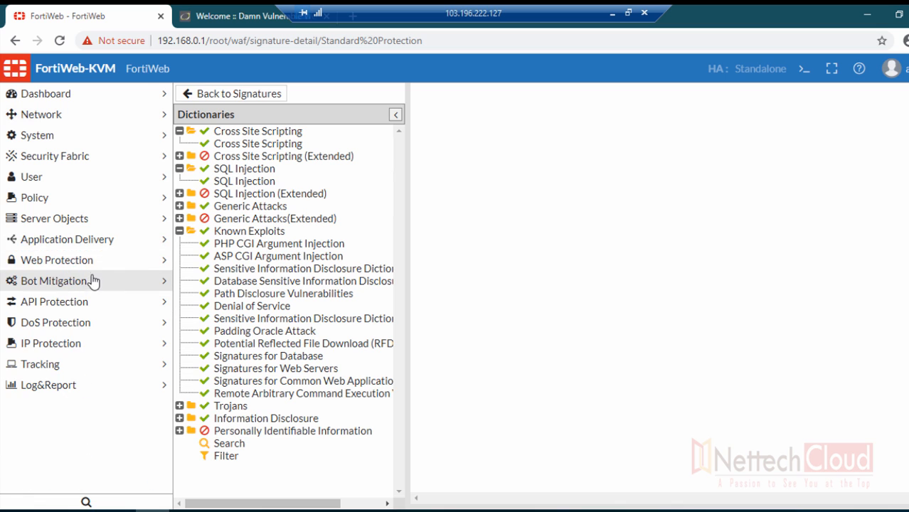
Switch to the Damn Vulnerable Web Application page and highlight its address, 192.168.0.100/dvwa/.
click(238, 16)
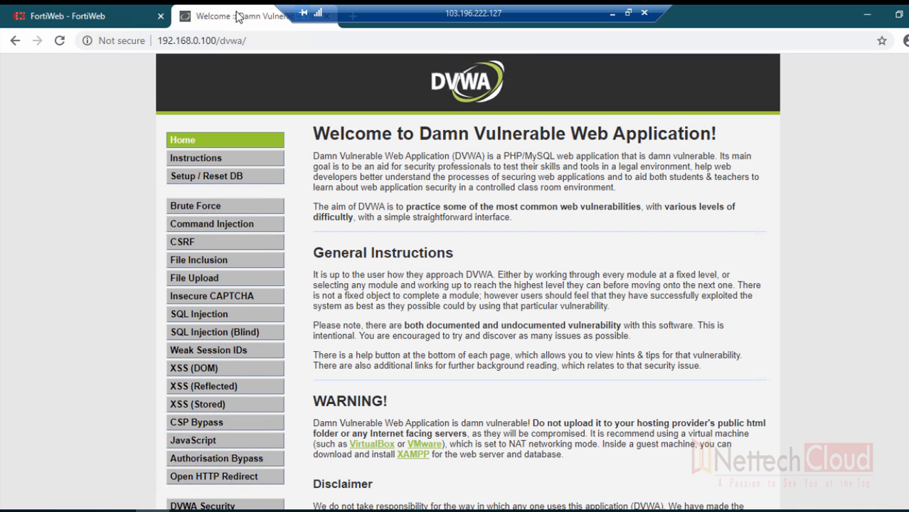
drag(216, 40, 164, 41)
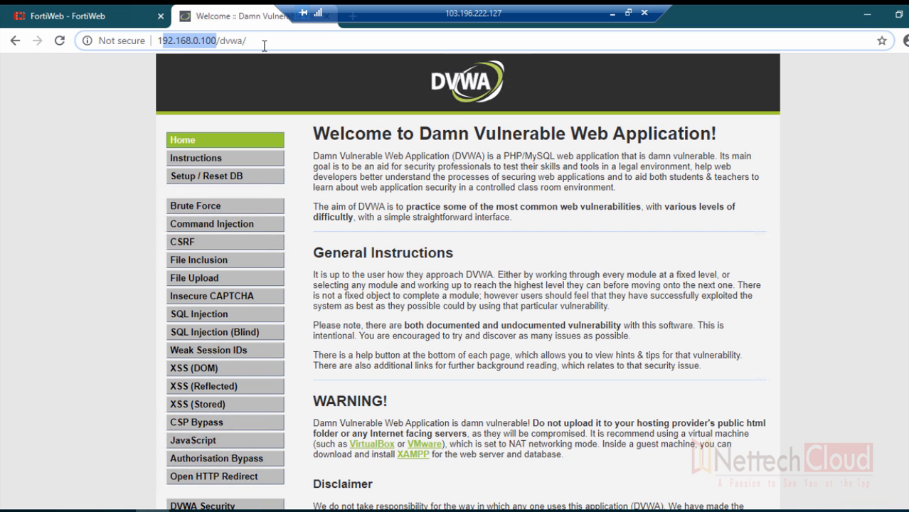
drag(264, 46, 162, 45)
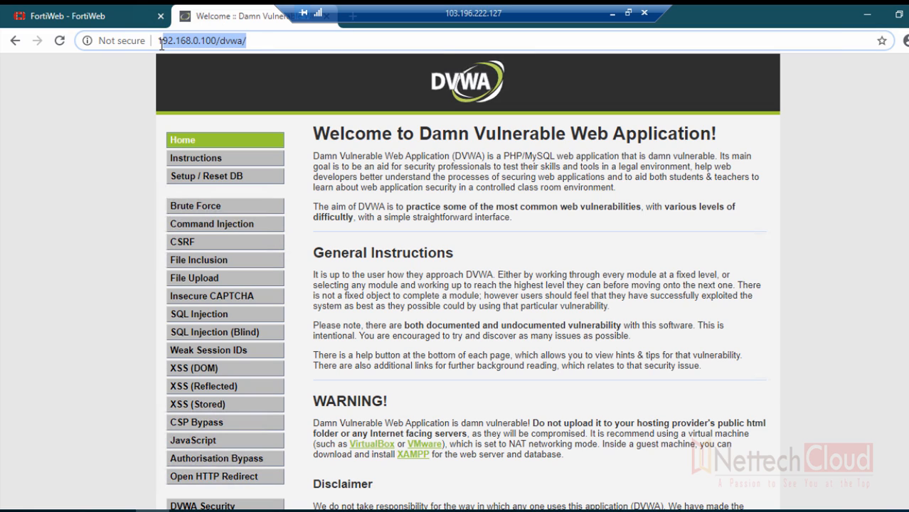
click(261, 39)
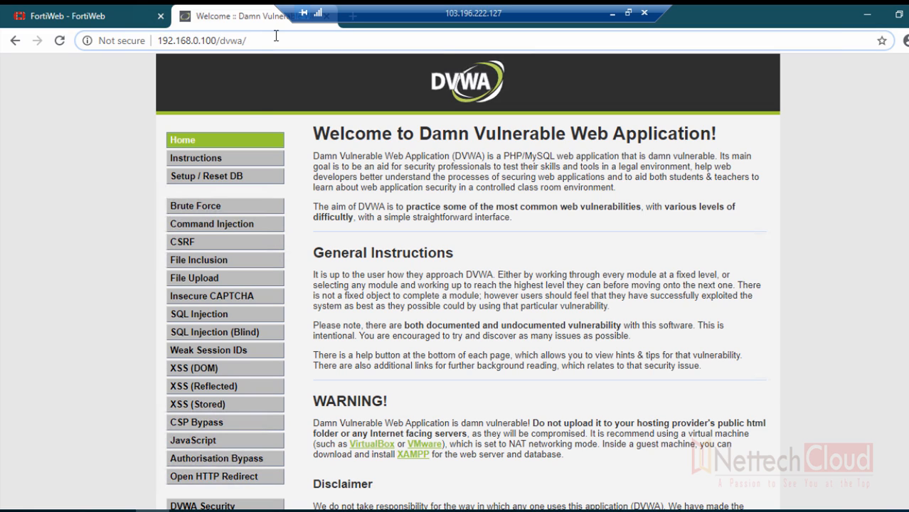
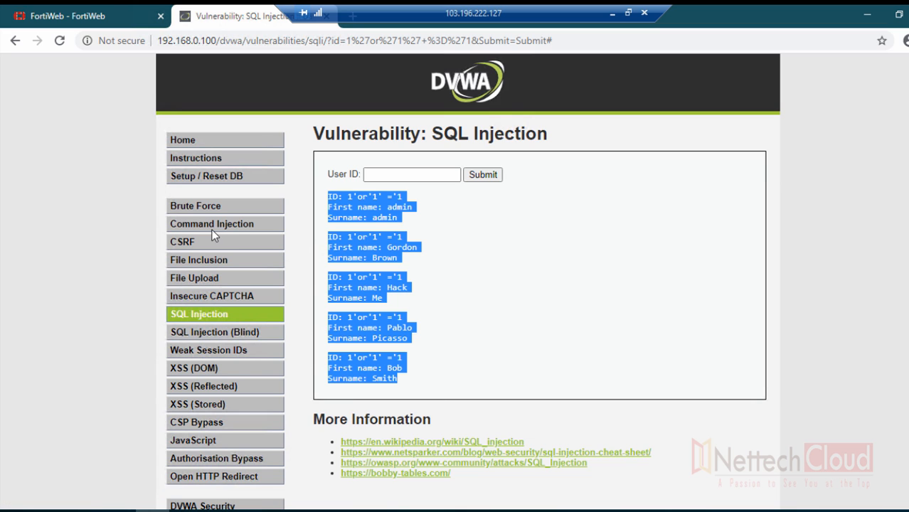
Return to FortiWeb, open the attack log, and show the details of the newest WAF_Policy1 entry.
click(84, 20)
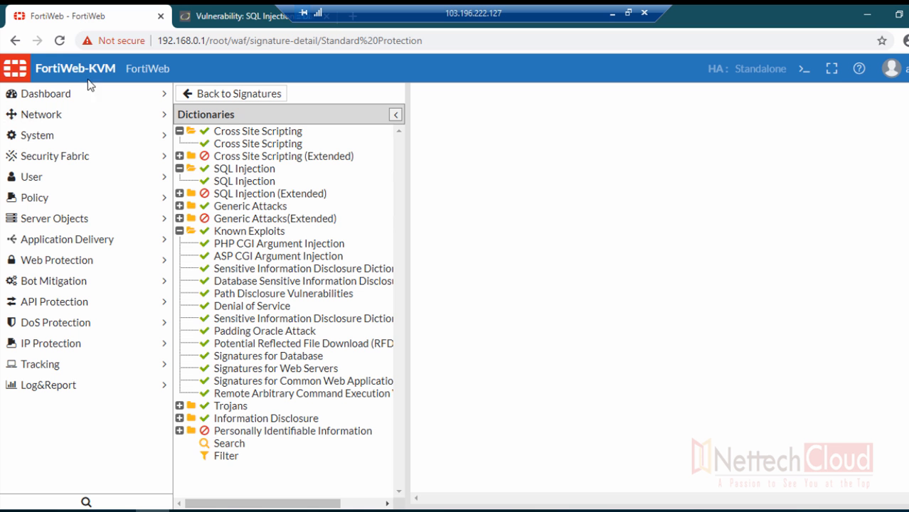
click(119, 396)
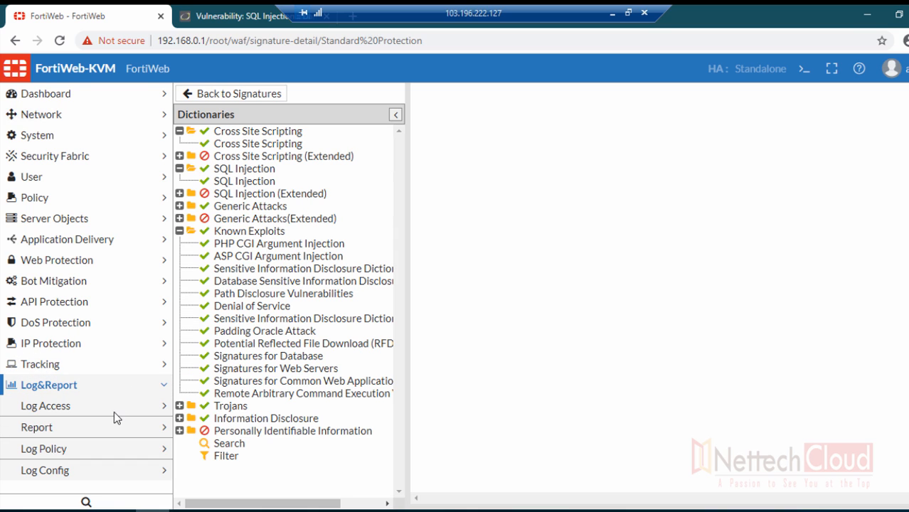
click(113, 411)
scroll(130, 409, down, 1)
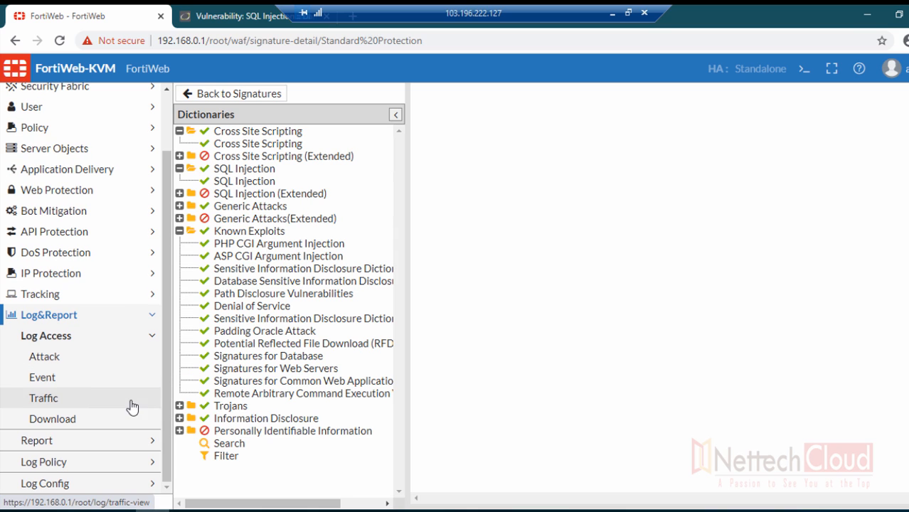
click(61, 363)
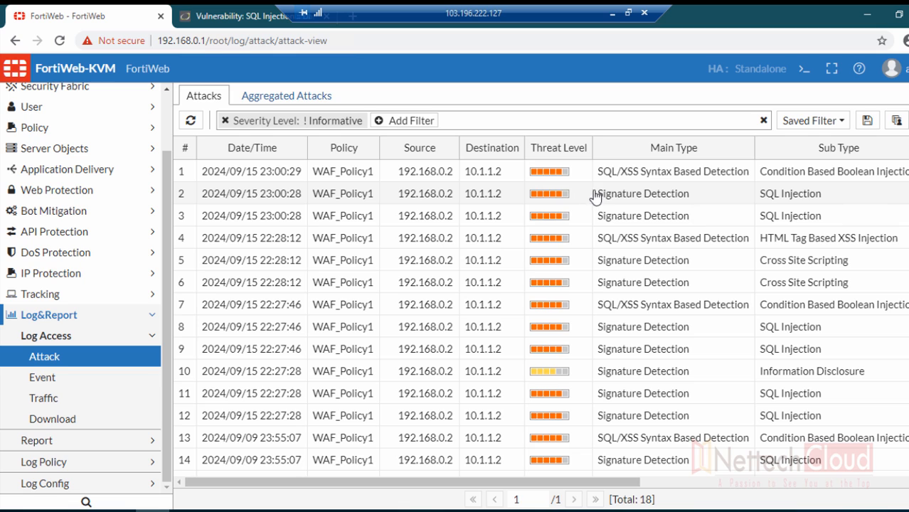
click(379, 181)
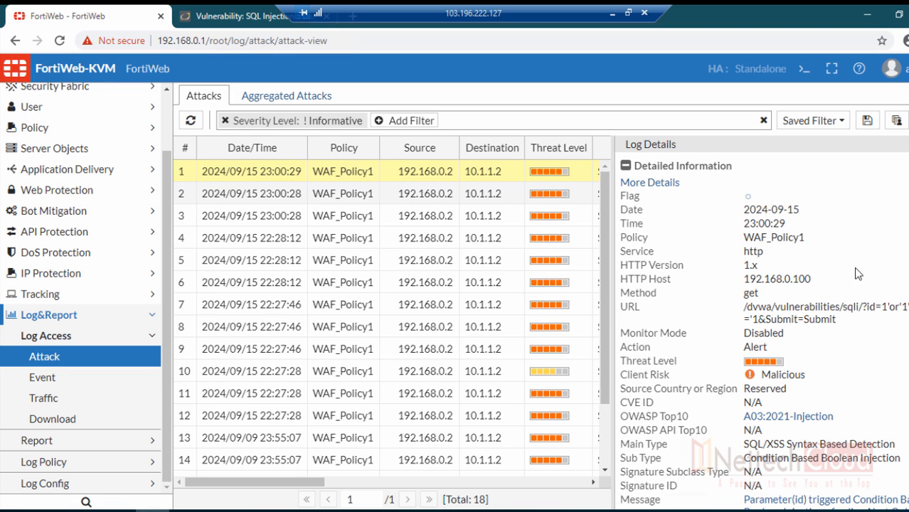
Examine the log entry's monitor mode, the injected string in its URL, and the action taken by the policy.
scroll(865, 239, down, 1)
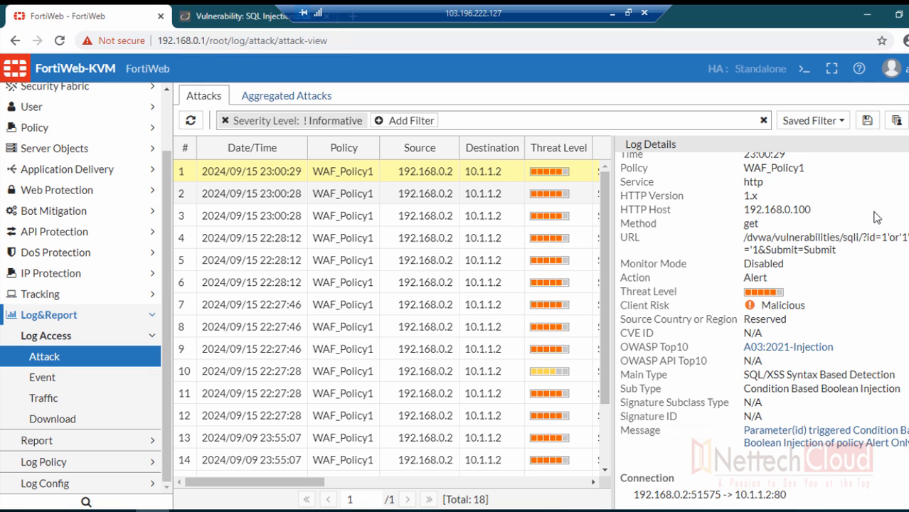
drag(766, 311, 760, 308)
mouse_move(733, 281)
mouse_down()
mouse_move(770, 277)
mouse_move(736, 265)
mouse_up()
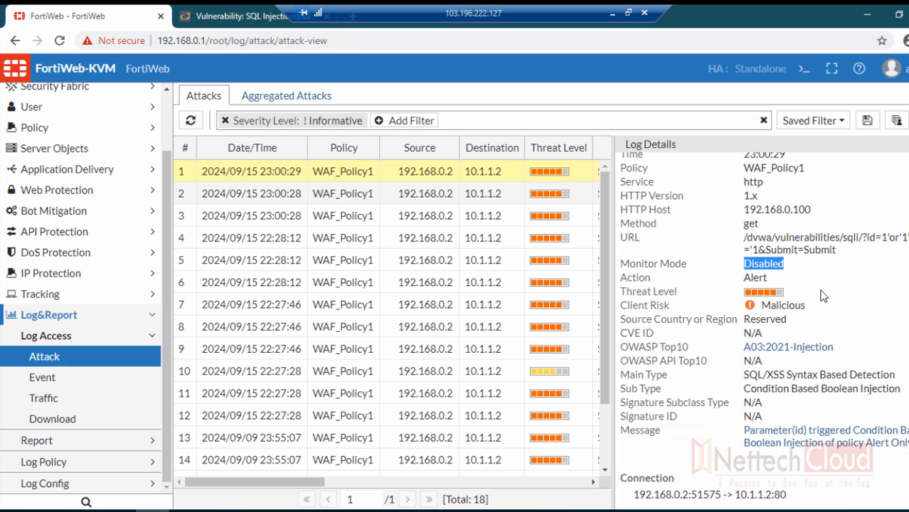
scroll(823, 296, down, 3)
scroll(823, 297, up, 3)
drag(882, 237, 876, 255)
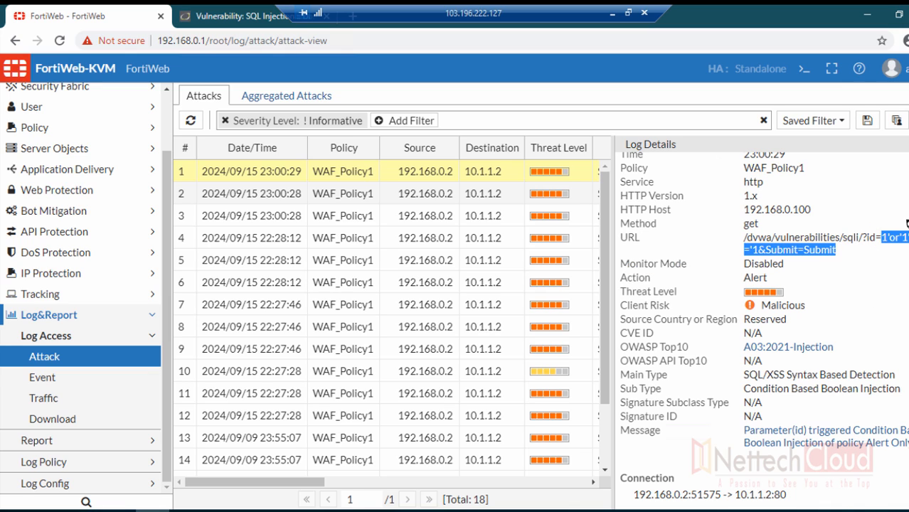
mouse_move(894, 243)
mouse_down()
mouse_move(857, 227)
mouse_move(744, 253)
mouse_up()
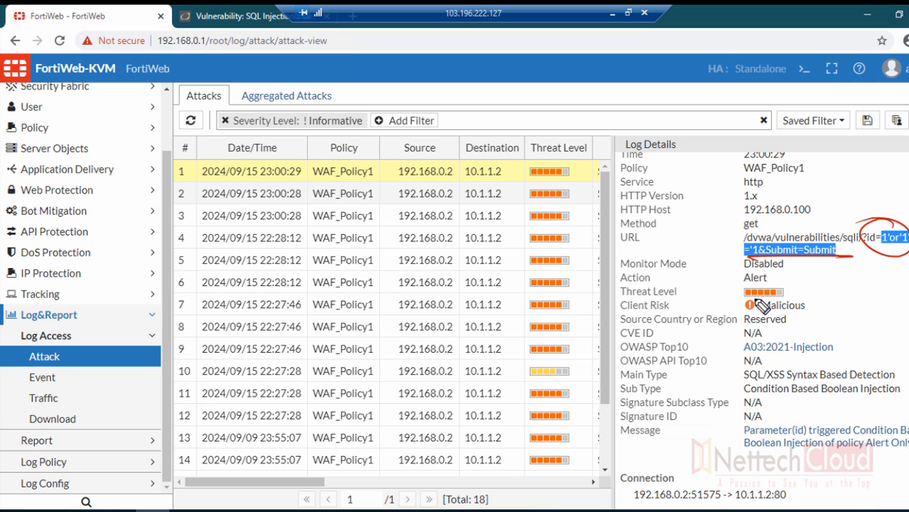
drag(659, 282, 805, 277)
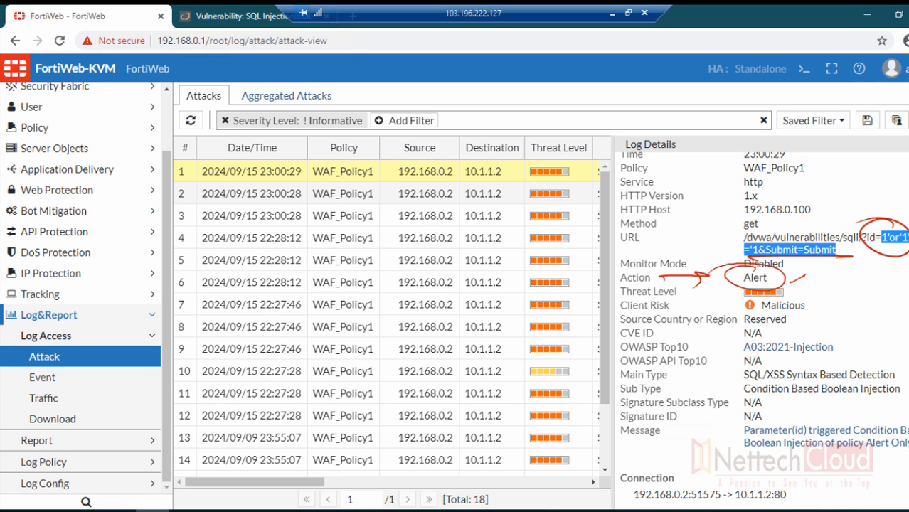
key(Escape)
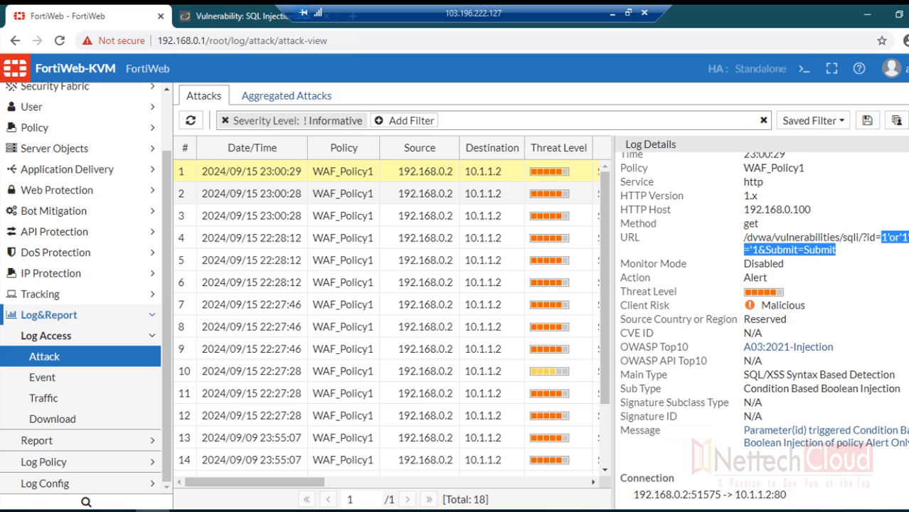
click(69, 194)
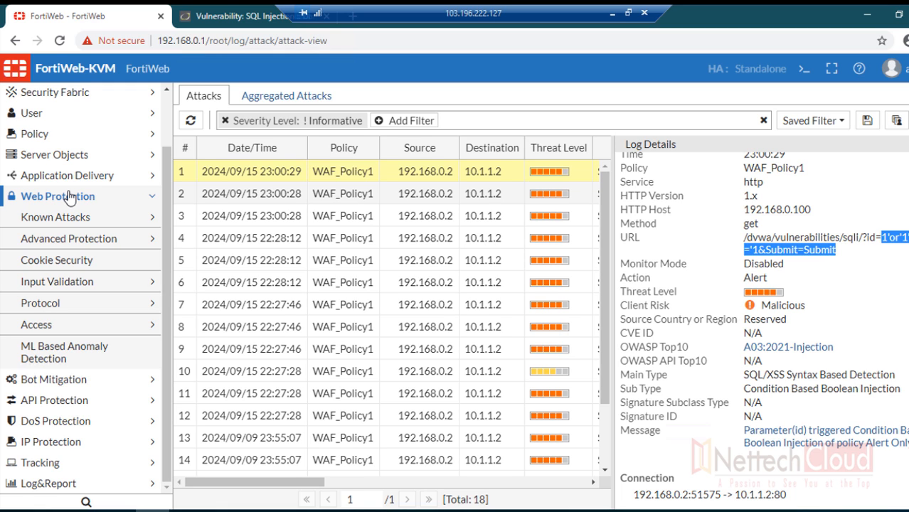
click(610, 14)
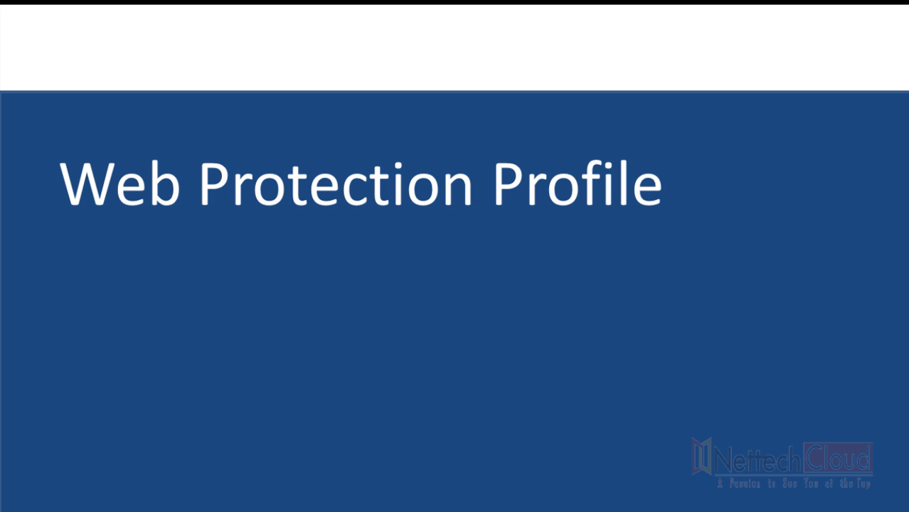
click(786, 384)
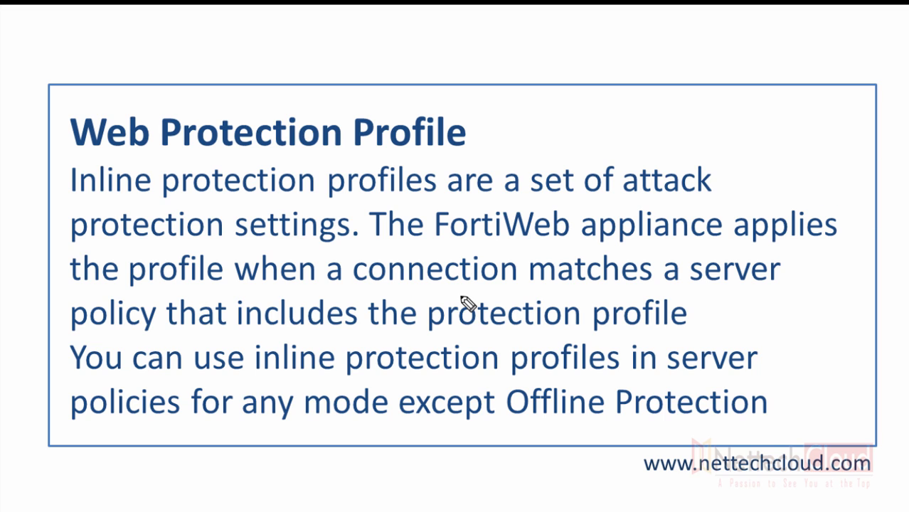
mouse_move(175, 248)
mouse_down()
mouse_move(186, 302)
mouse_move(237, 265)
mouse_up()
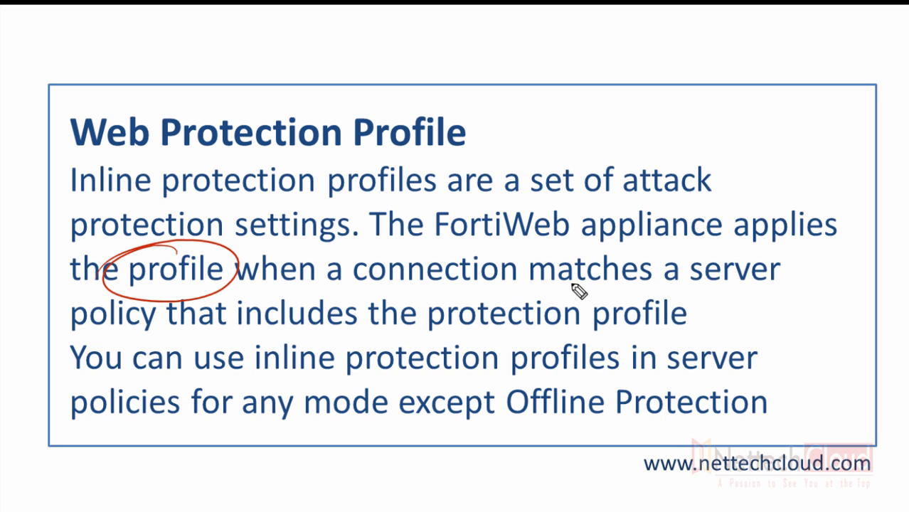
drag(547, 287, 652, 290)
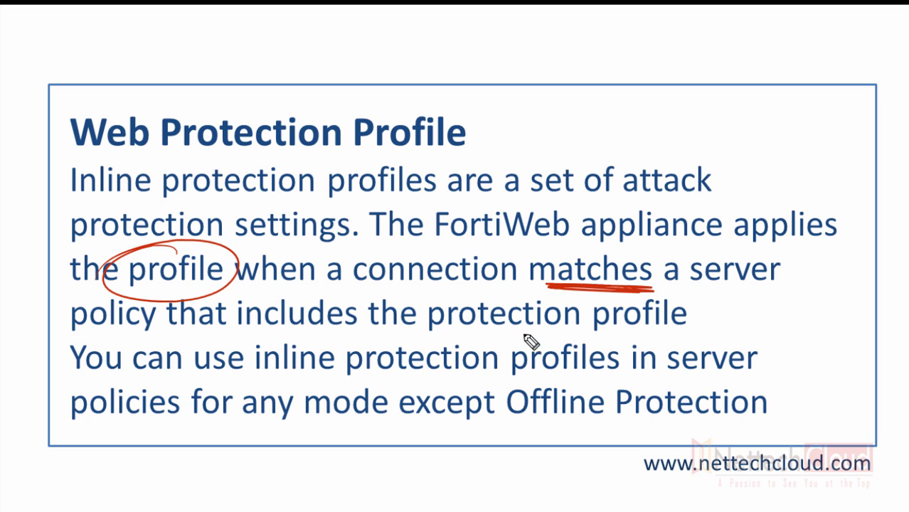
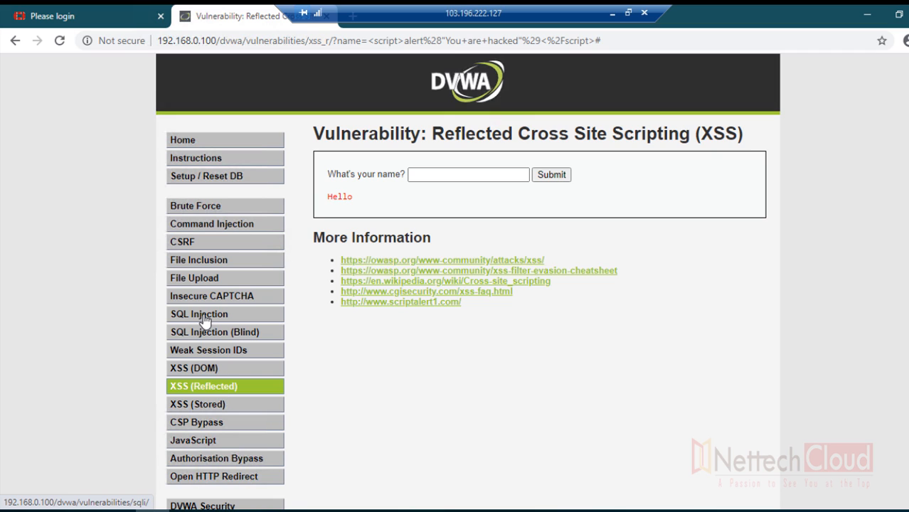
Open the Command Injection page in DVWA.
click(204, 229)
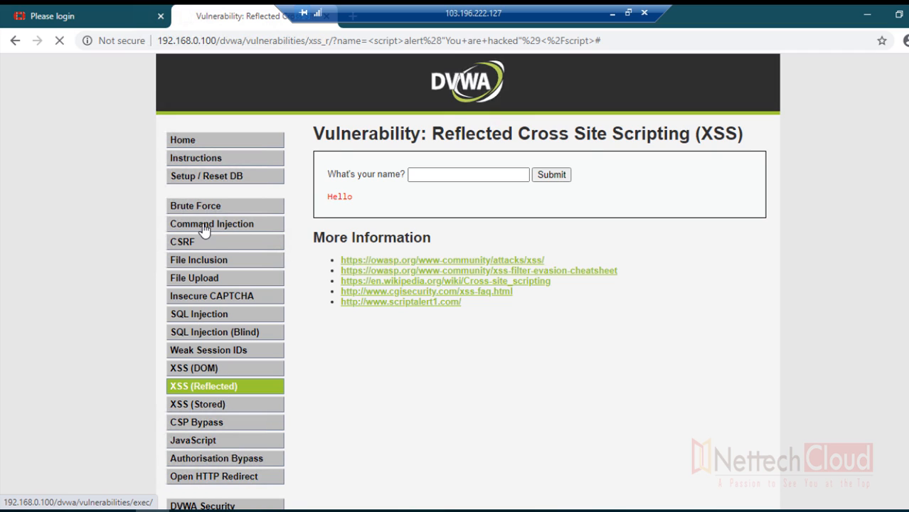
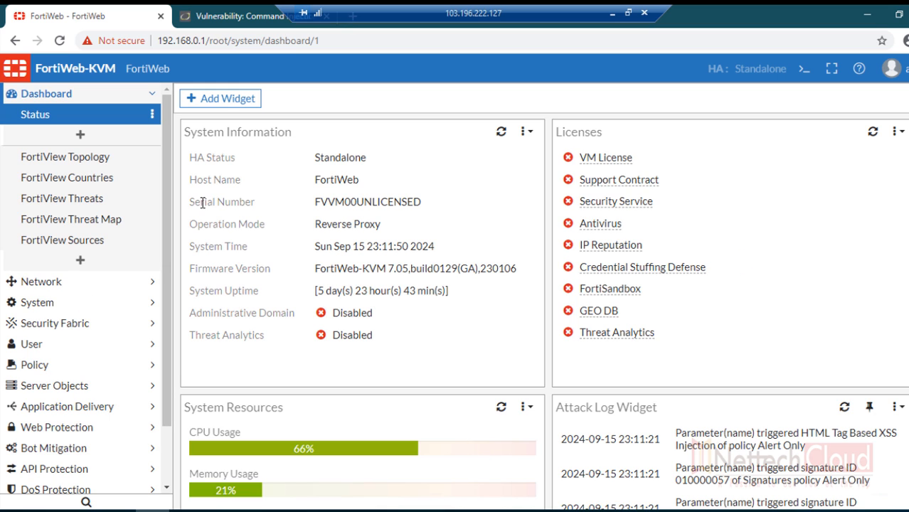
Clone the predefined Standard Protection signature policy under the name Attack_signatuare.
click(152, 94)
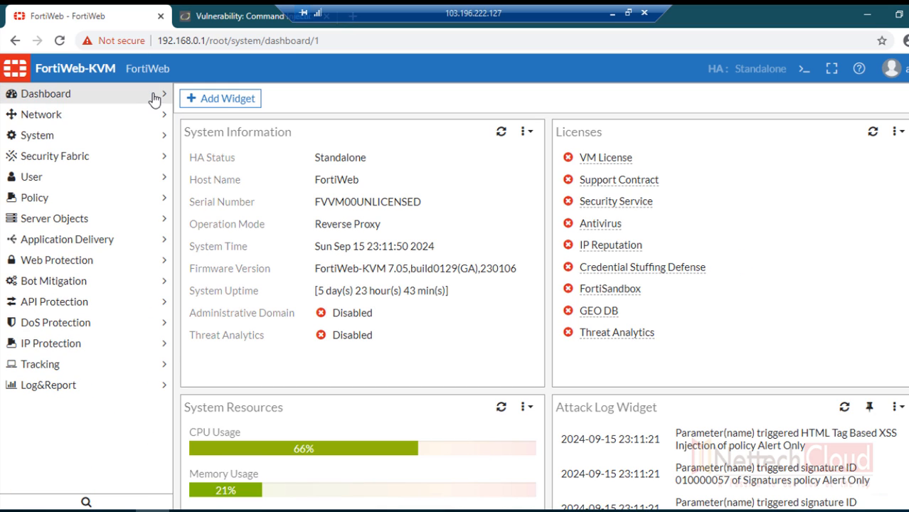
click(112, 265)
click(107, 288)
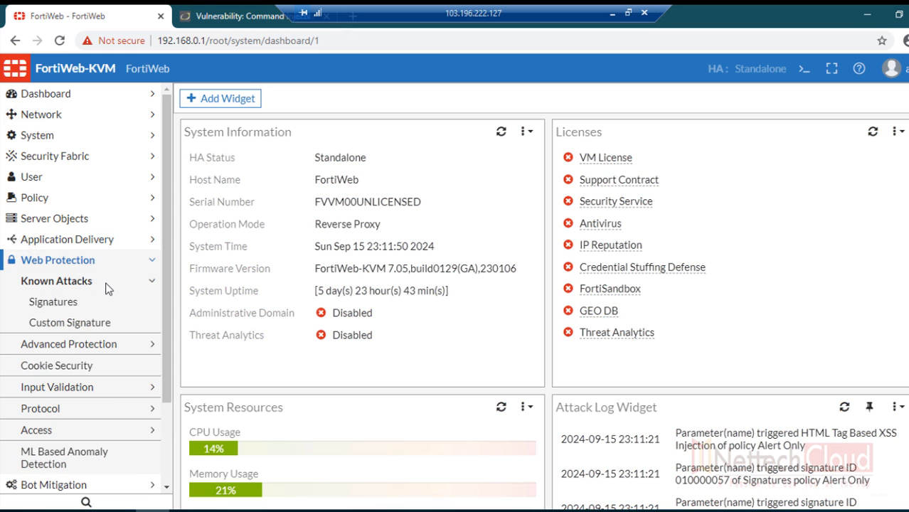
click(64, 306)
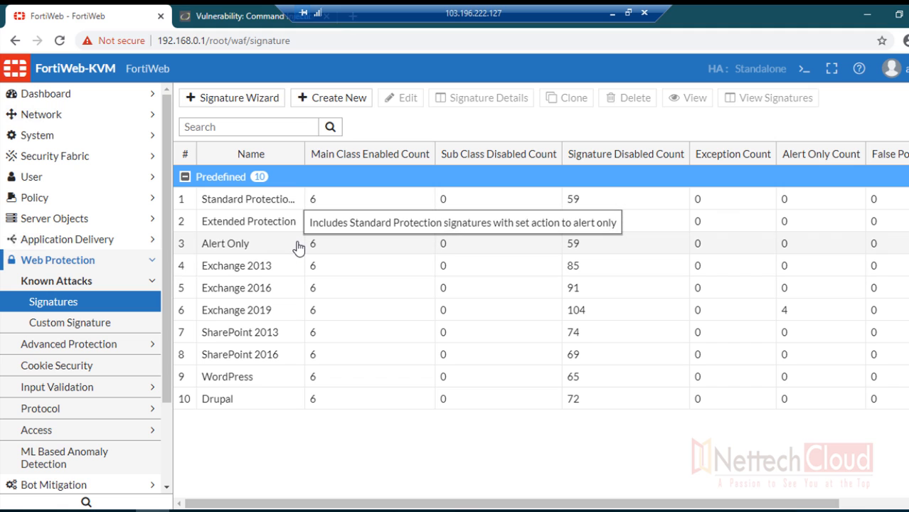
click(288, 201)
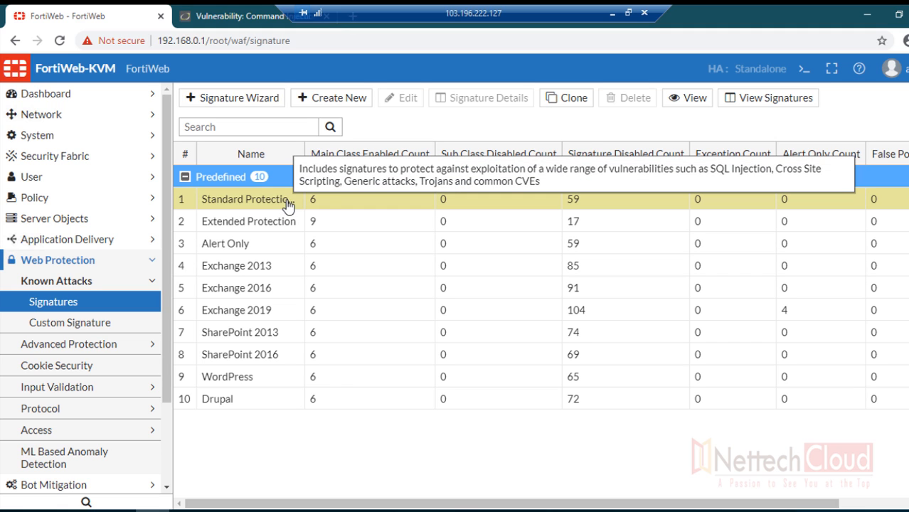
click(569, 100)
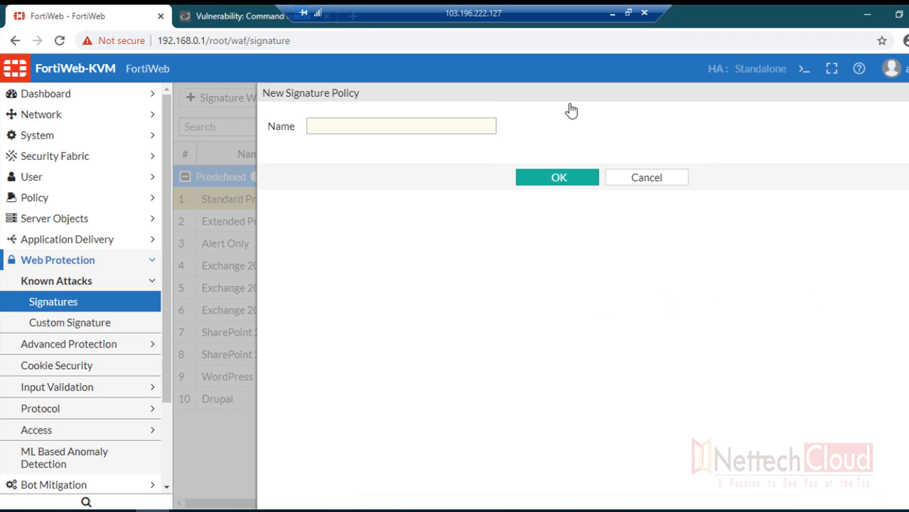
click(372, 126)
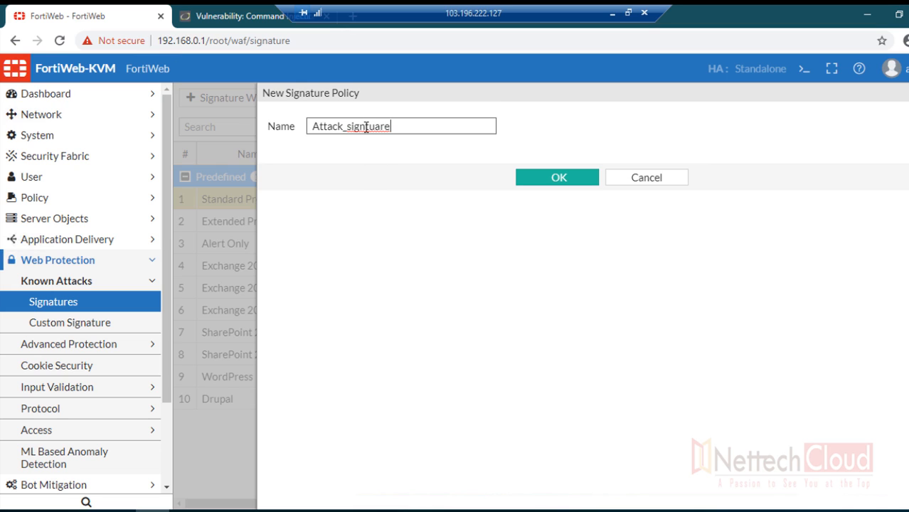
text(at)
click(535, 178)
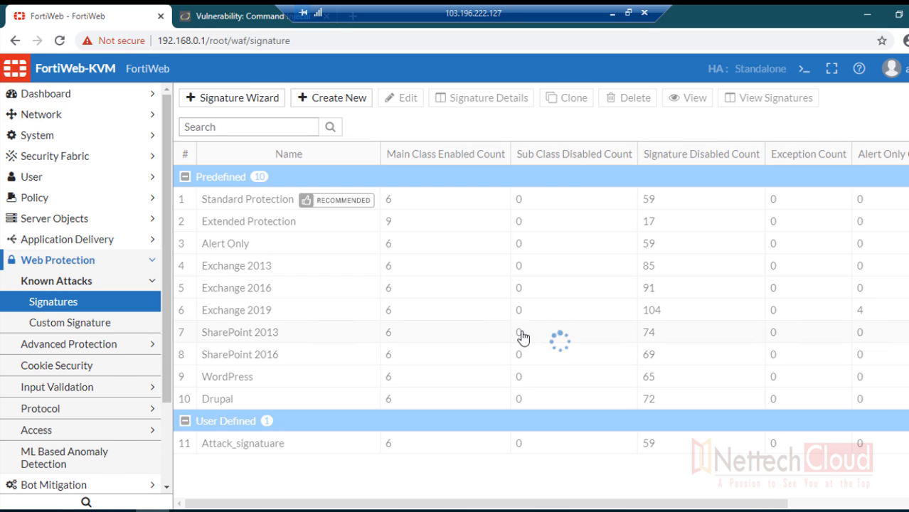
In the Attack_signatuare policy, enable Cross Site Scripting (Extended) and set its action to Alert & Deny.
click(230, 448)
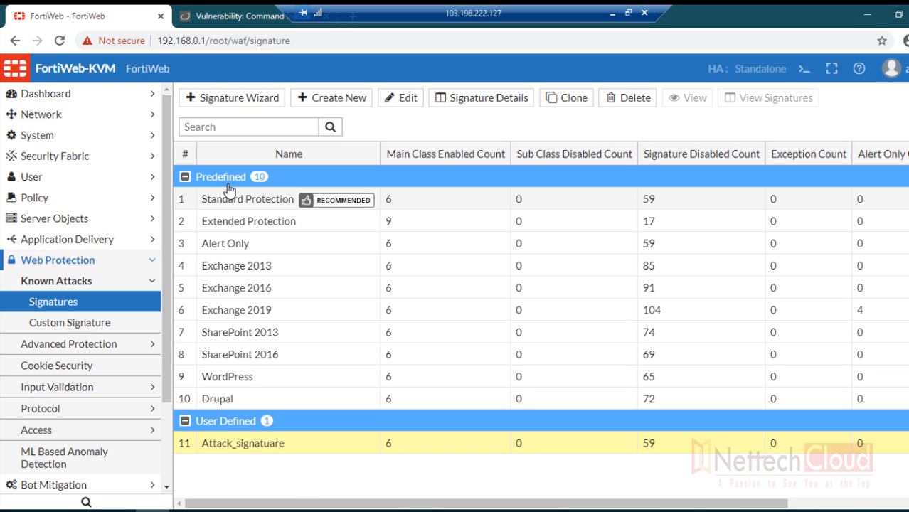
double_click(263, 445)
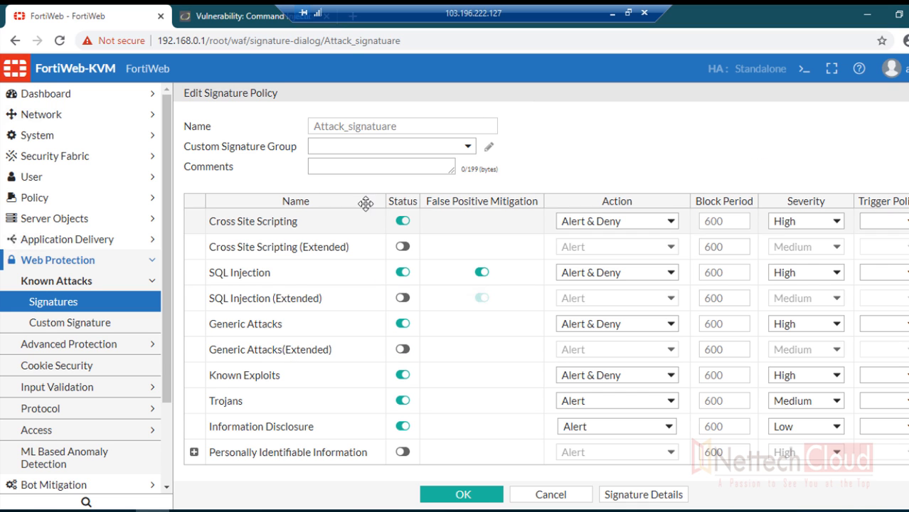
scroll(480, 261, down, 1)
scroll(477, 263, up, 1)
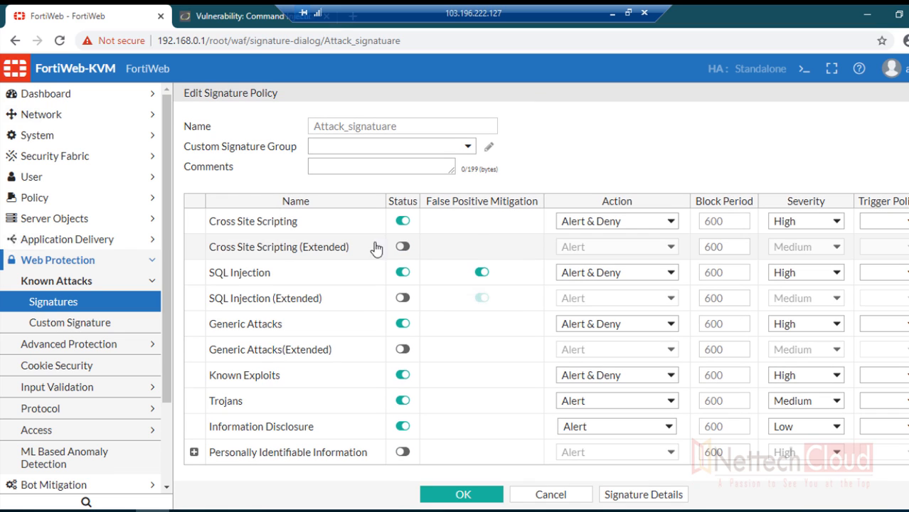
drag(207, 227, 293, 244)
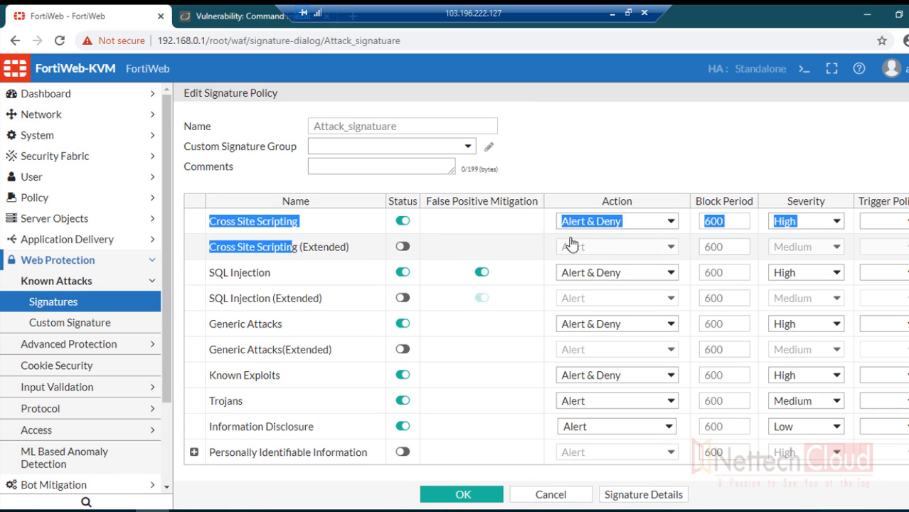
click(341, 268)
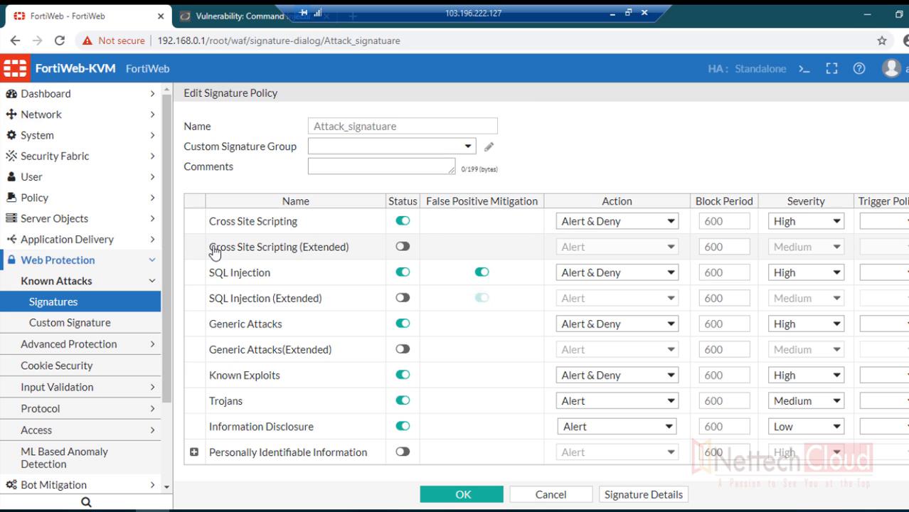
drag(215, 254, 412, 251)
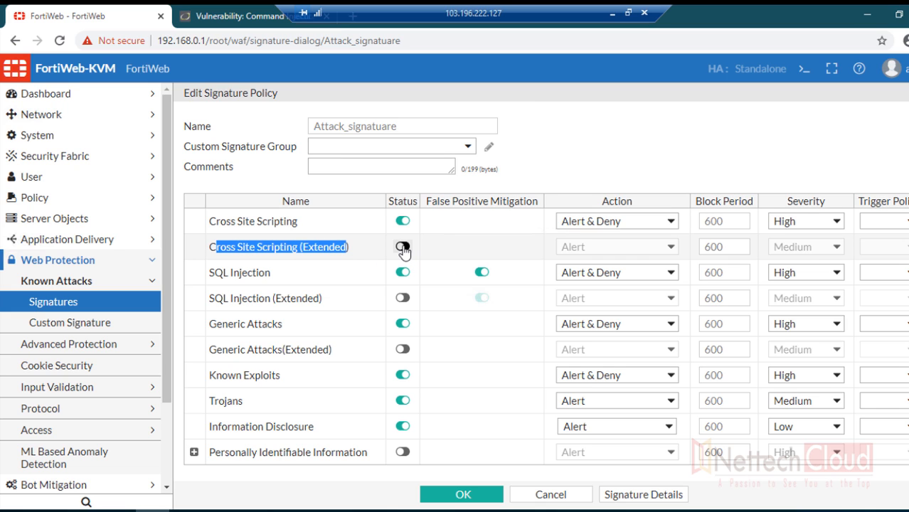
click(404, 247)
click(614, 248)
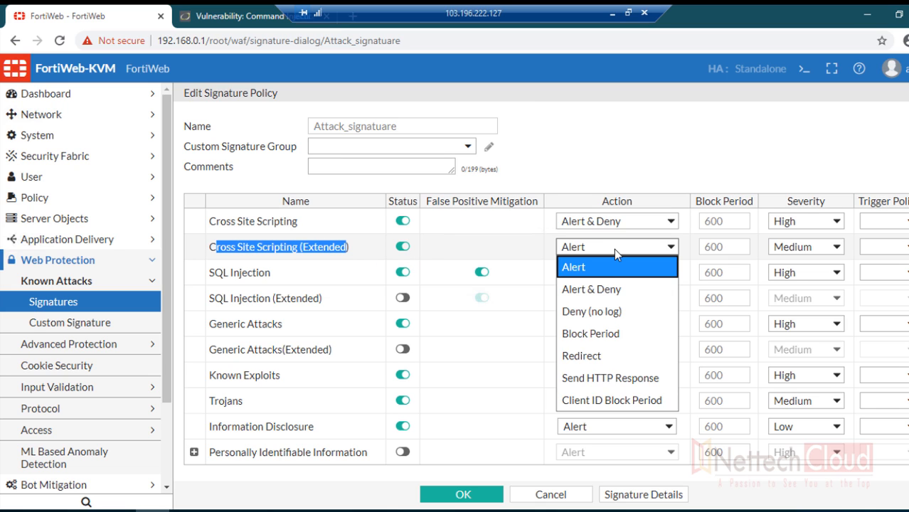
click(604, 287)
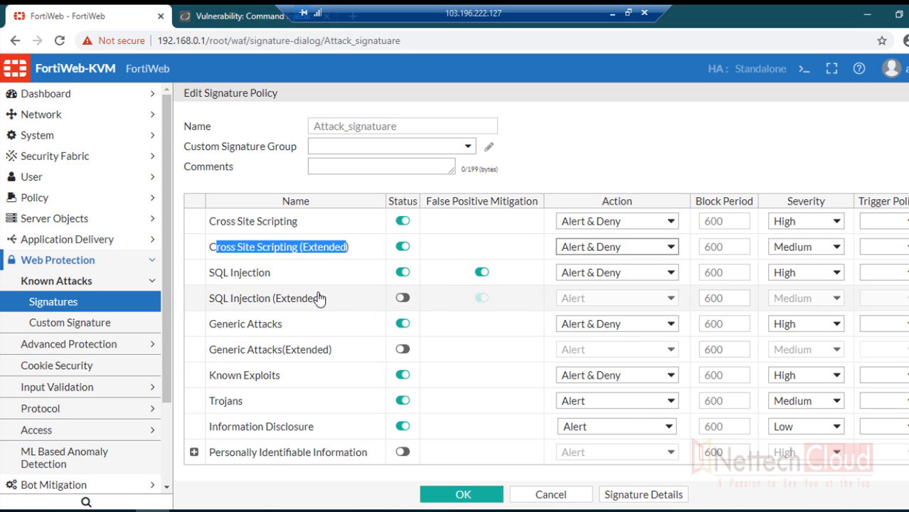
Enable SQL Injection (Extended) and Generic Attacks(Extended) in the Attack_signatuare policy and set both actions to Alert & Deny.
drag(207, 278, 287, 285)
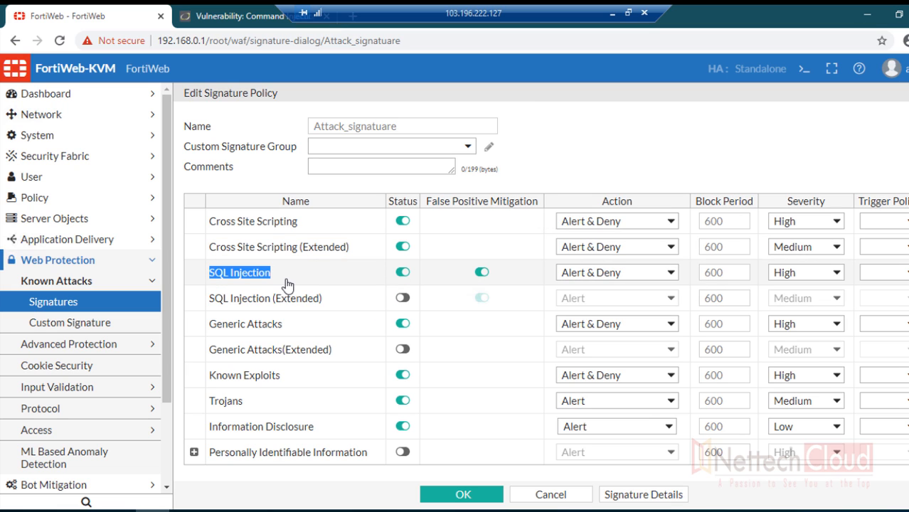
click(402, 298)
click(591, 298)
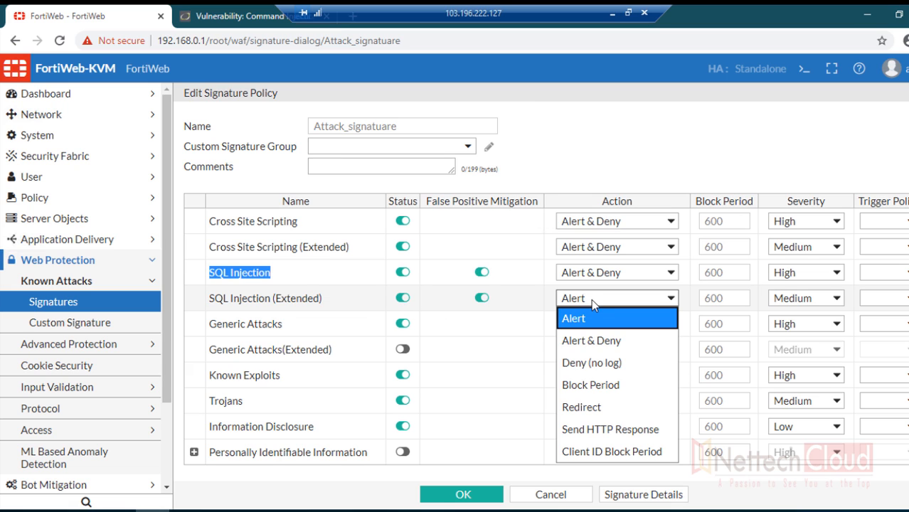
click(594, 341)
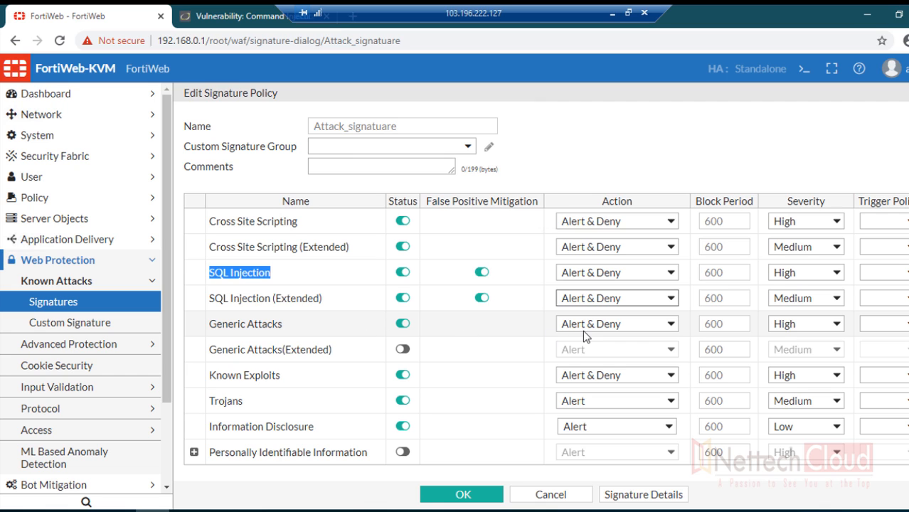
click(402, 349)
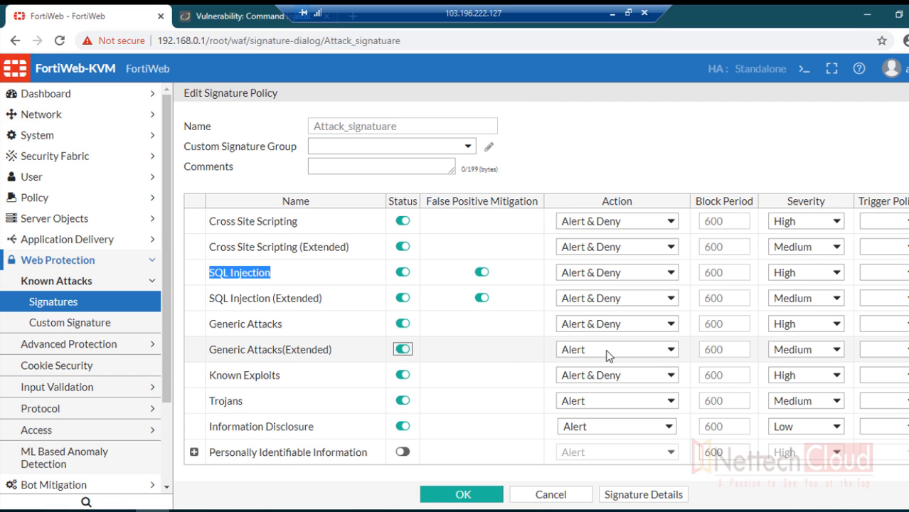
click(608, 356)
click(604, 218)
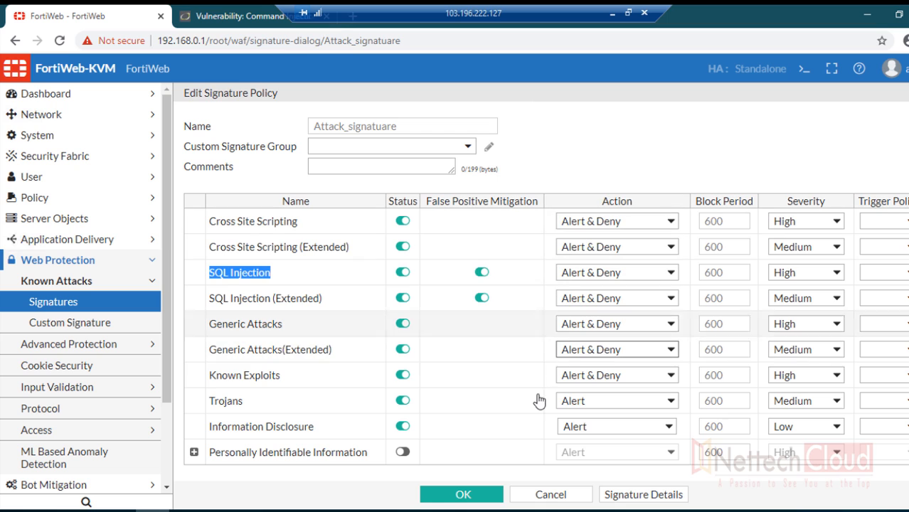
Set the action for Trojans to Alert & Deny and keep Information Disclosure on Alert.
scroll(539, 401, down, 1)
click(602, 398)
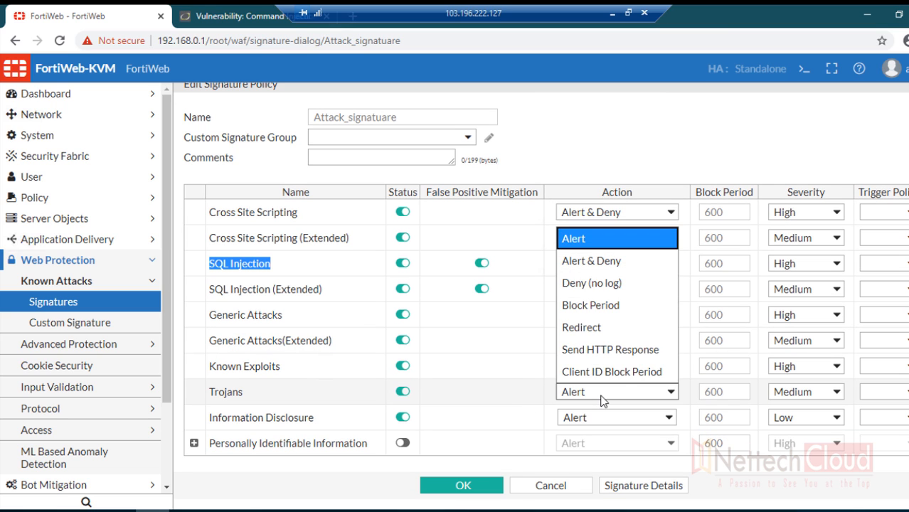
click(601, 261)
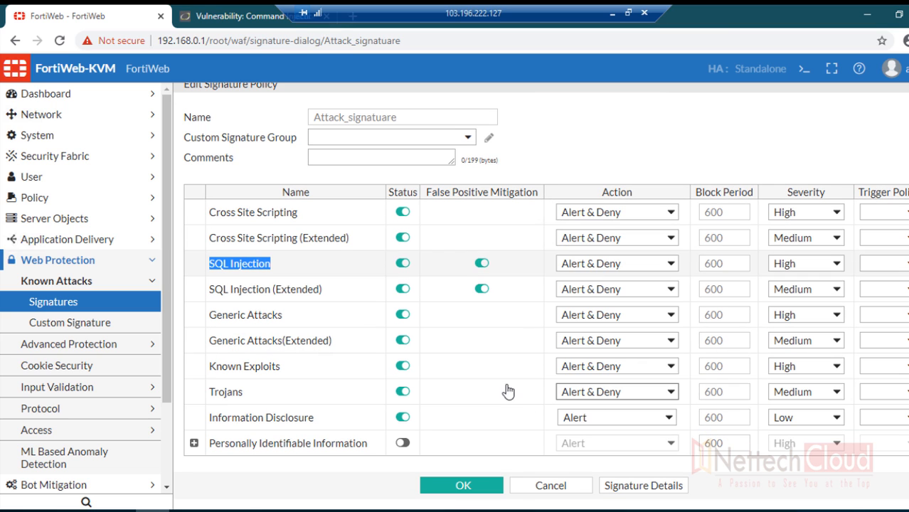
click(562, 420)
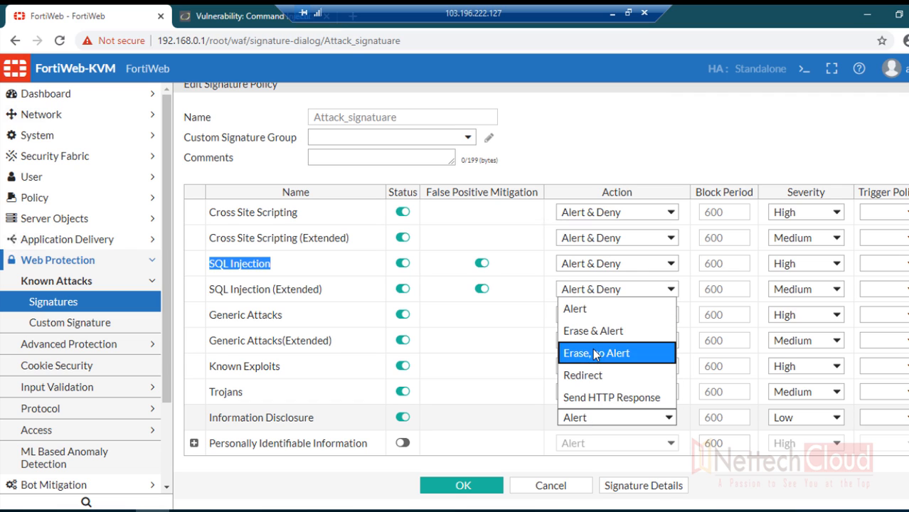
click(576, 312)
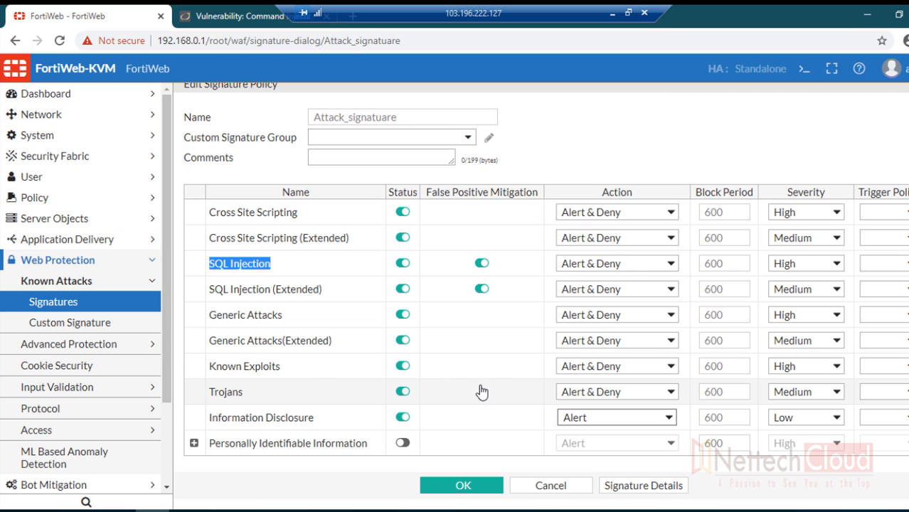
Save the edited Attack_signatuare signature policy.
scroll(494, 384, up, 1)
scroll(496, 384, down, 1)
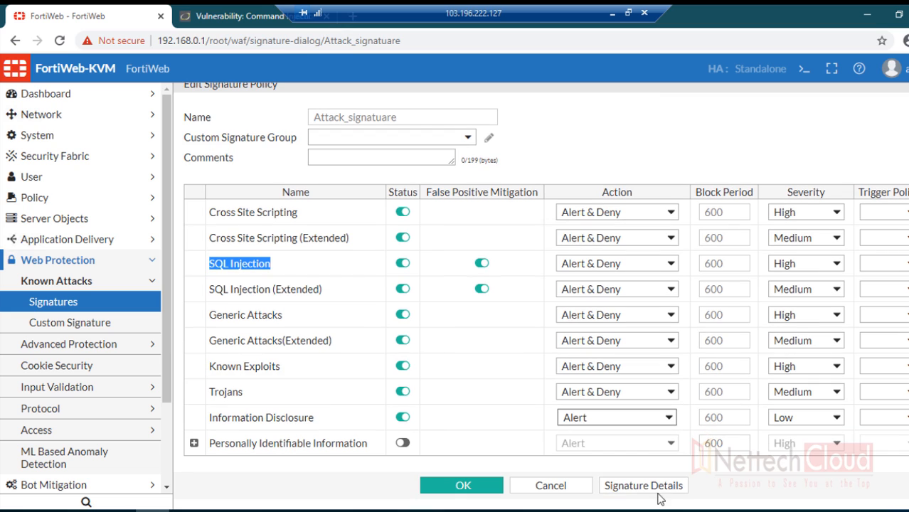
click(471, 492)
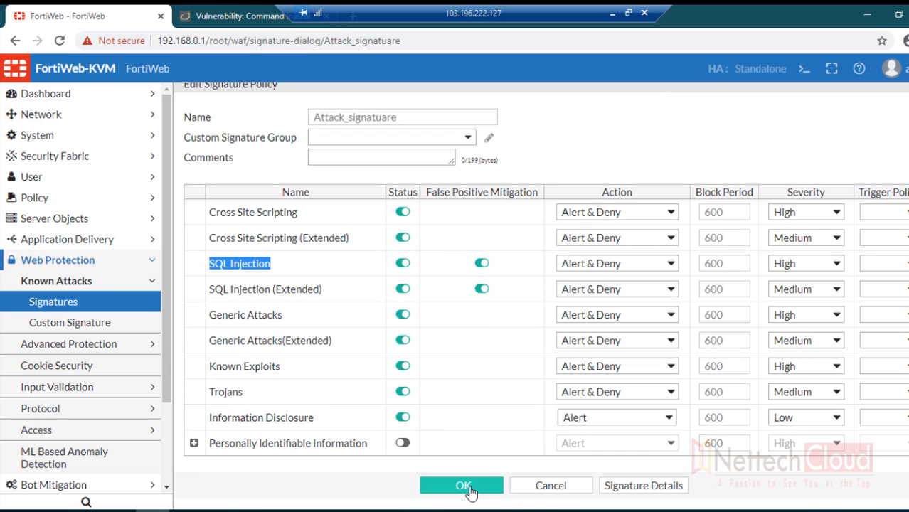
click(470, 491)
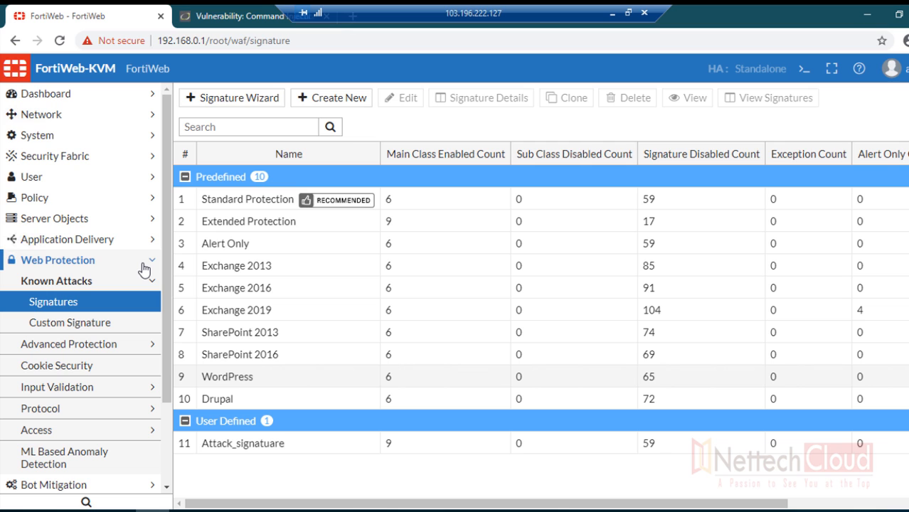
Open the server policy list and examine which web protection profile is assigned to WAF_Policy1.
click(145, 268)
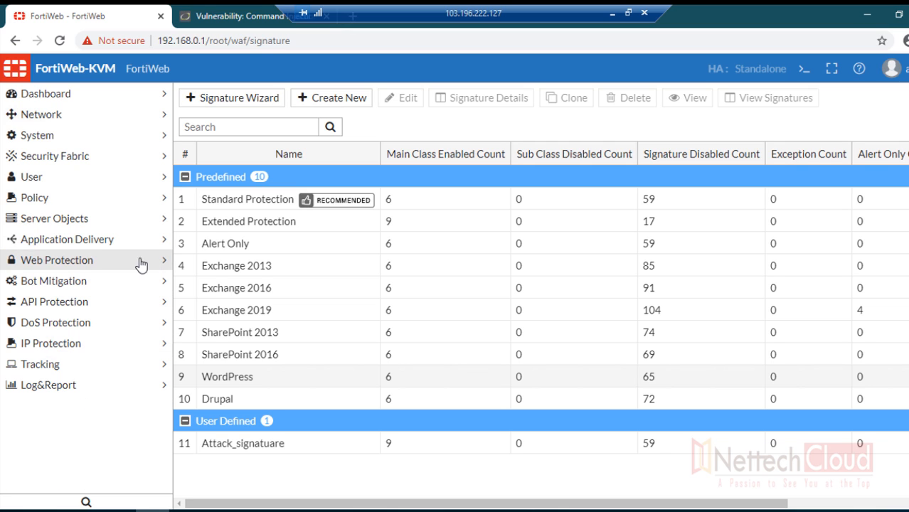
click(105, 202)
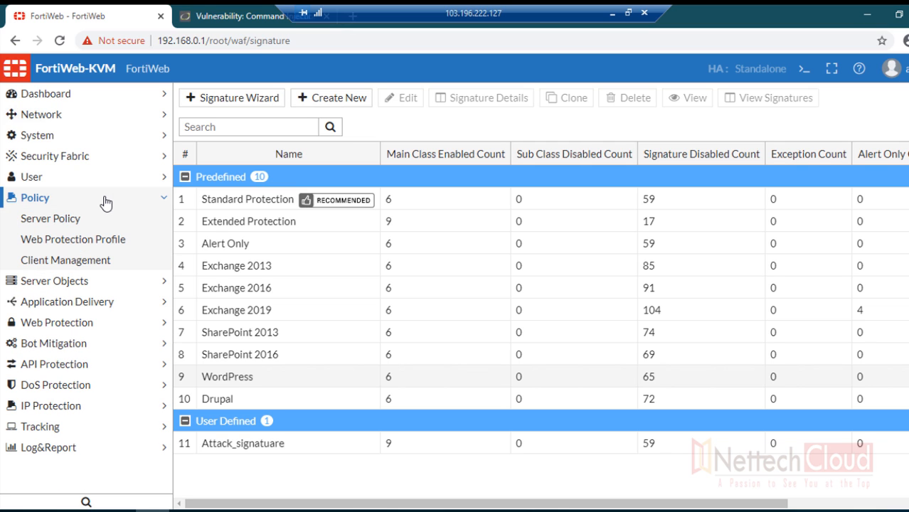
click(78, 224)
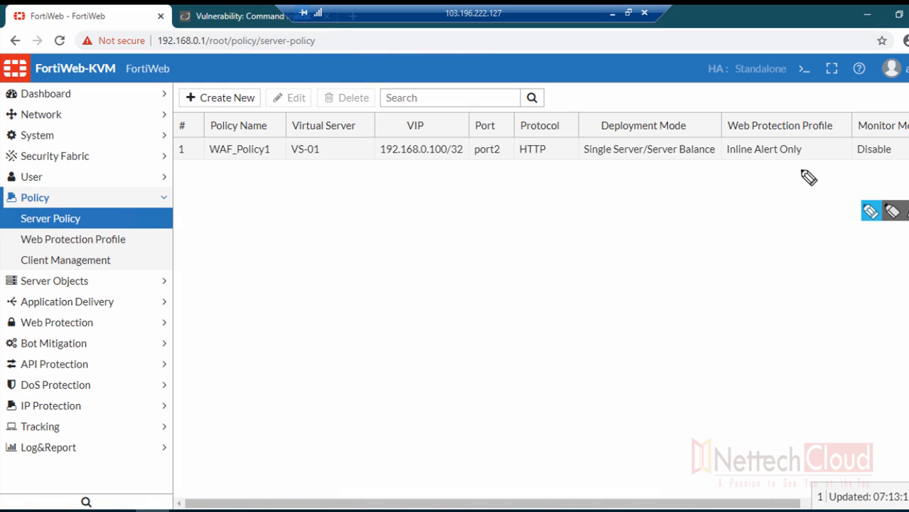
mouse_move(780, 141)
mouse_down()
mouse_move(714, 159)
mouse_move(811, 179)
mouse_move(768, 128)
mouse_up()
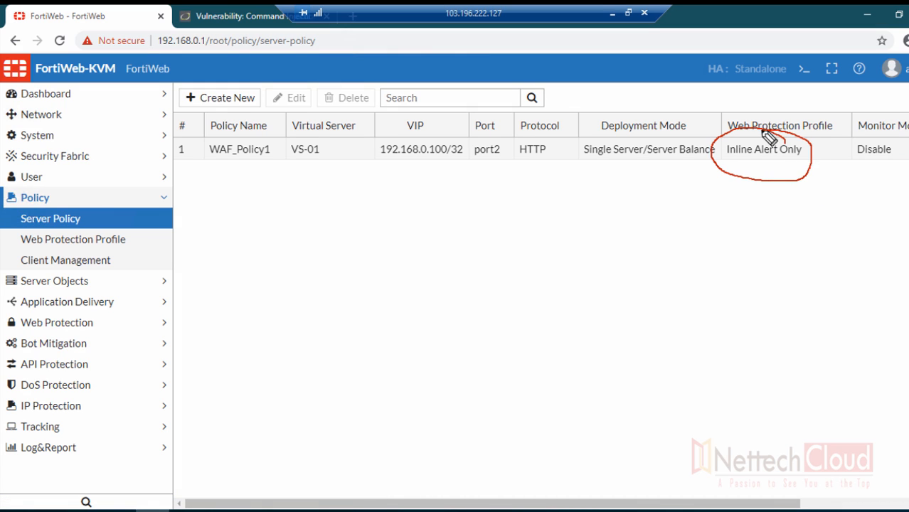
drag(727, 158, 805, 158)
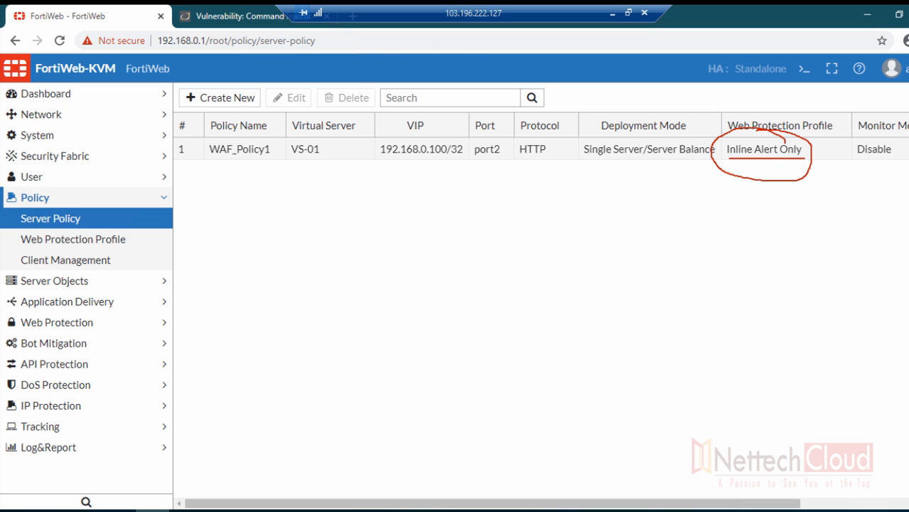
click(906, 231)
click(894, 170)
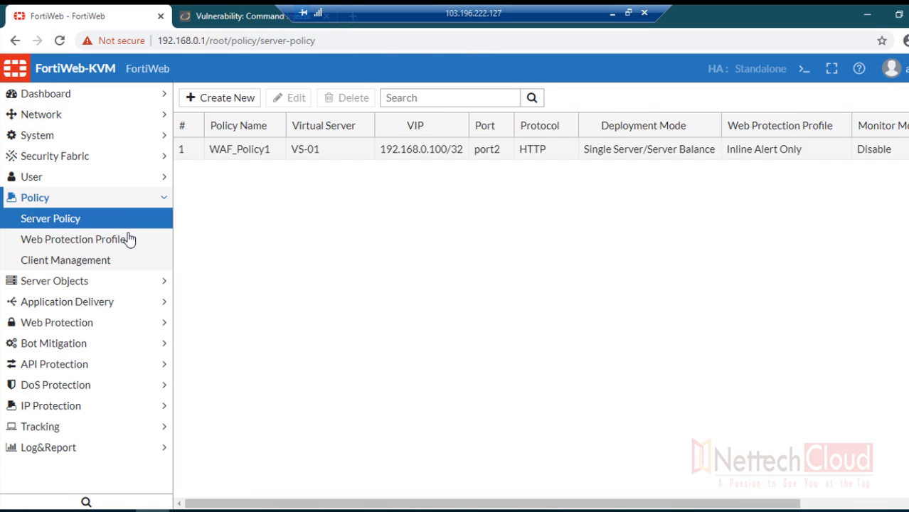
Clone the predefined Inline Standard Protection web protection profile under the name Our_webProtection_prof.
click(89, 248)
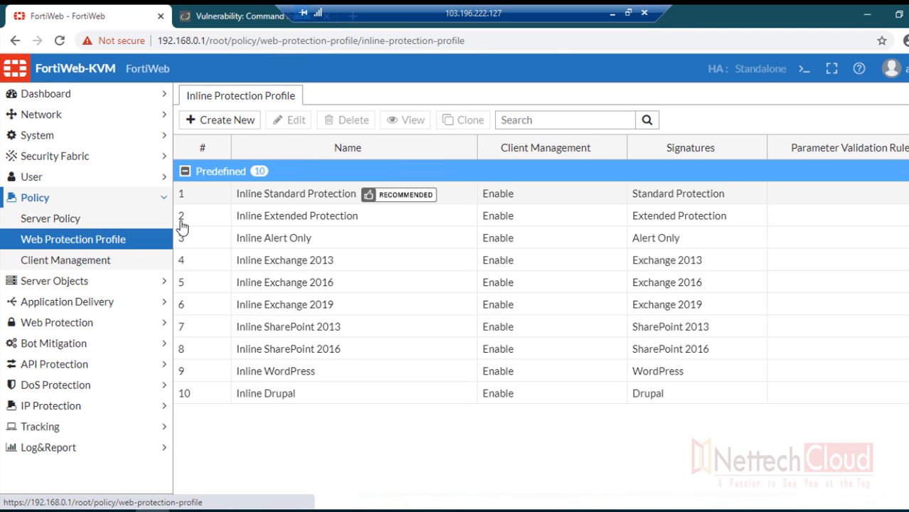
click(212, 199)
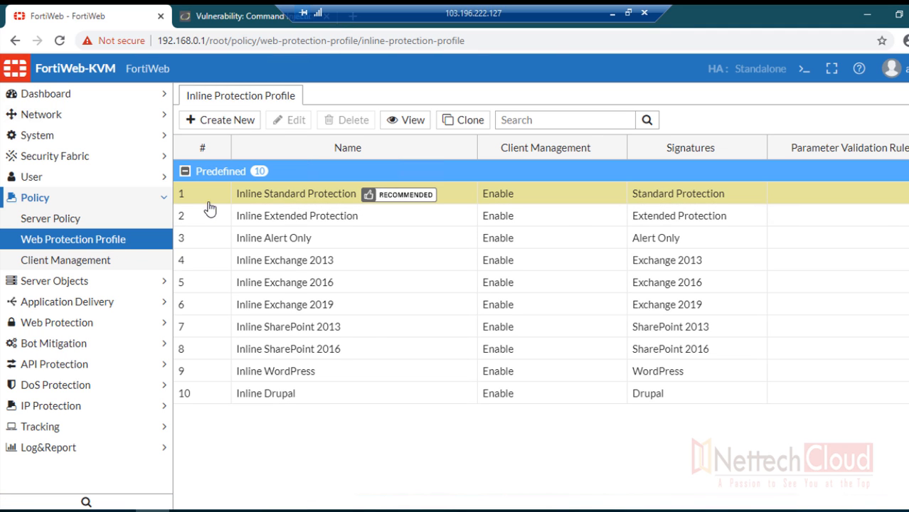
click(463, 120)
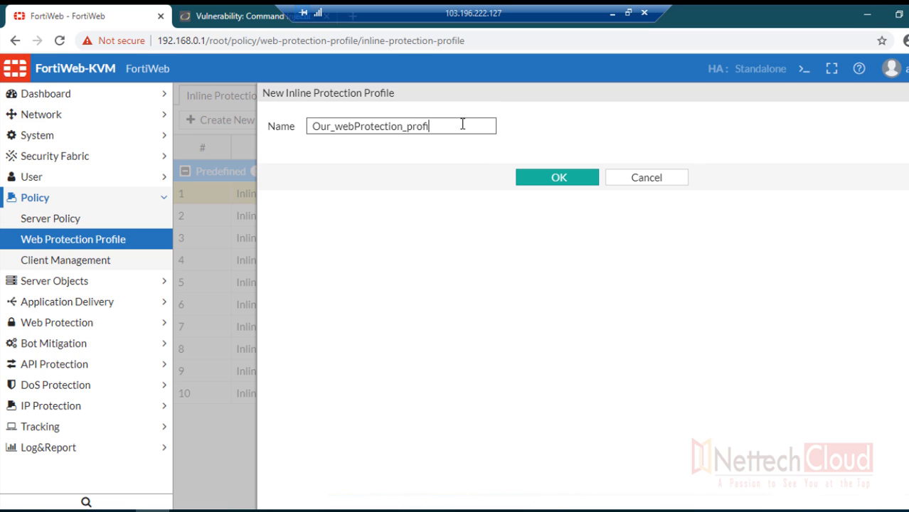
text(f)
click(555, 182)
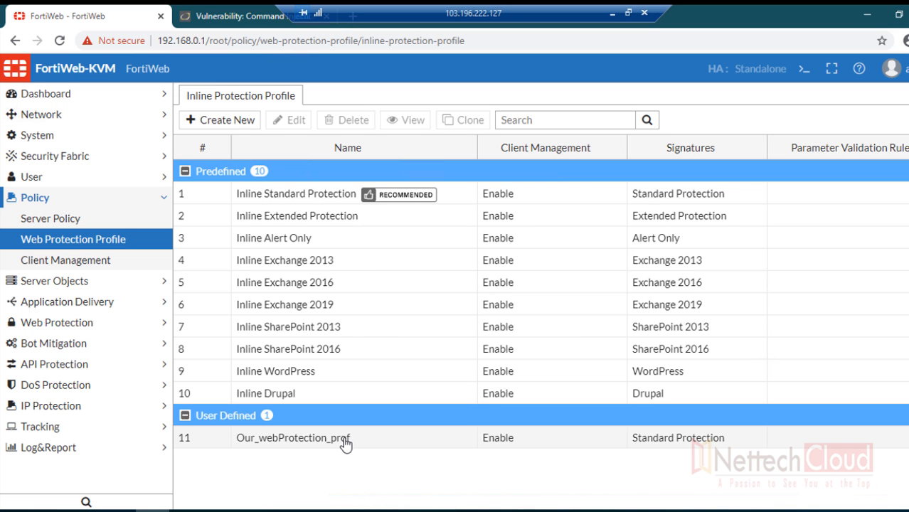
Open the Our_webProtection_prof profile for editing and set its Signatures to Attack_signatuare.
double_click(346, 442)
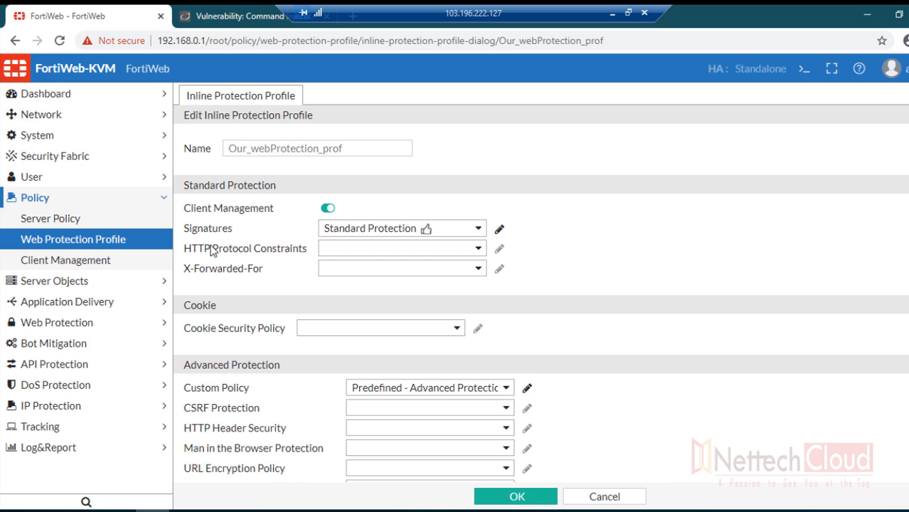
drag(185, 229, 242, 233)
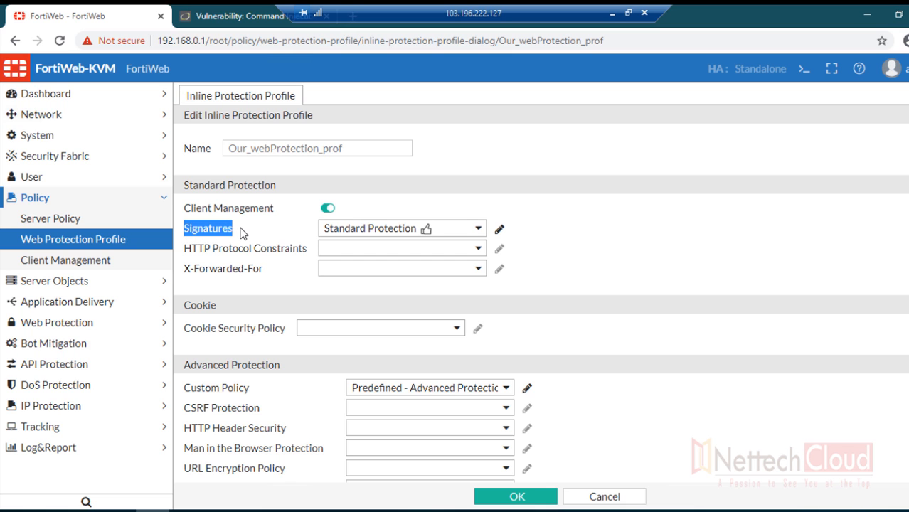
click(476, 229)
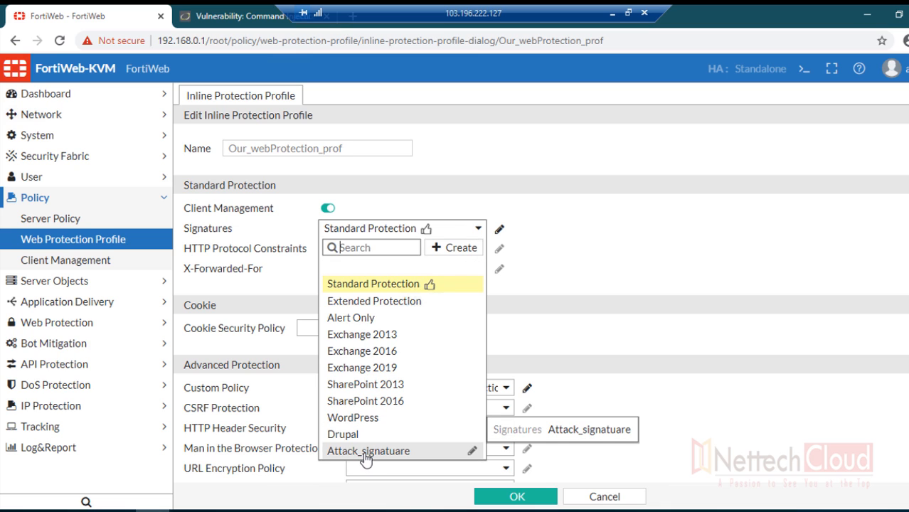
click(365, 454)
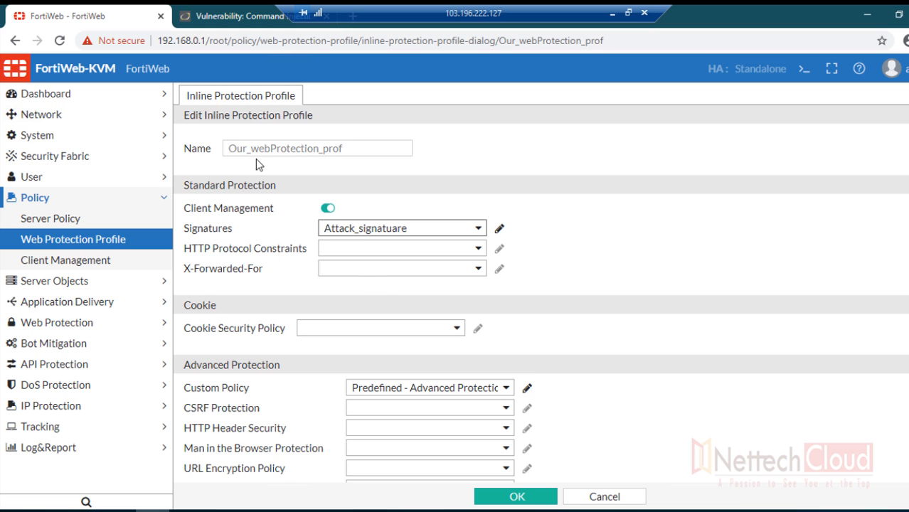
Review the profile's other protection settings, including input validation, DoS protection, IP reputation, IP list and GEO IP.
scroll(617, 297, down, 5)
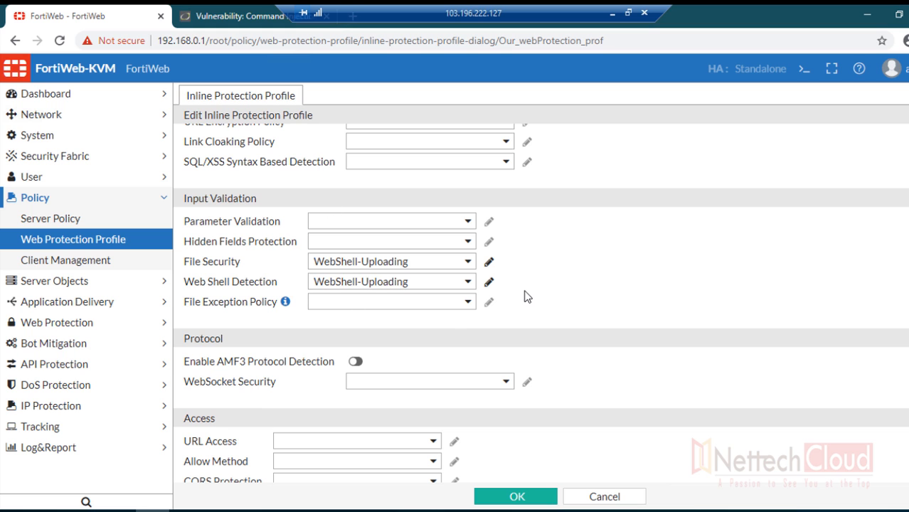
scroll(526, 297, down, 6)
scroll(554, 286, down, 3)
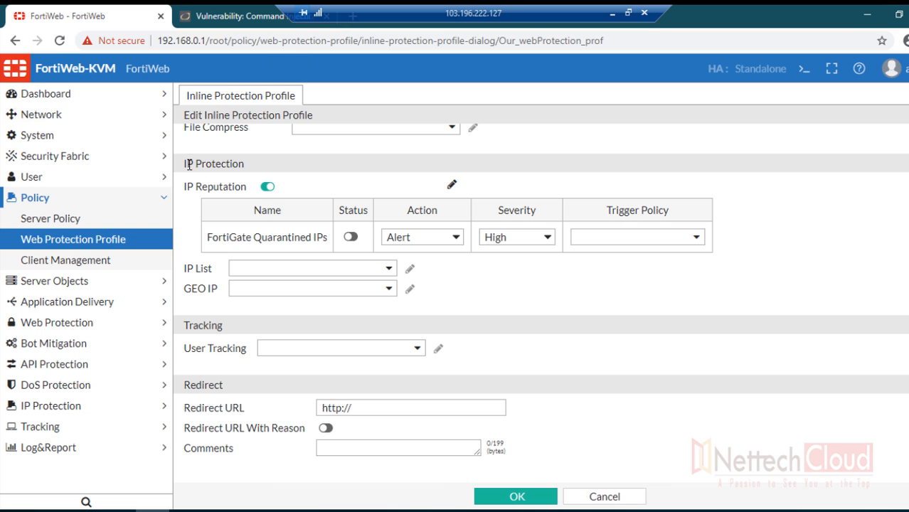
drag(184, 164, 240, 164)
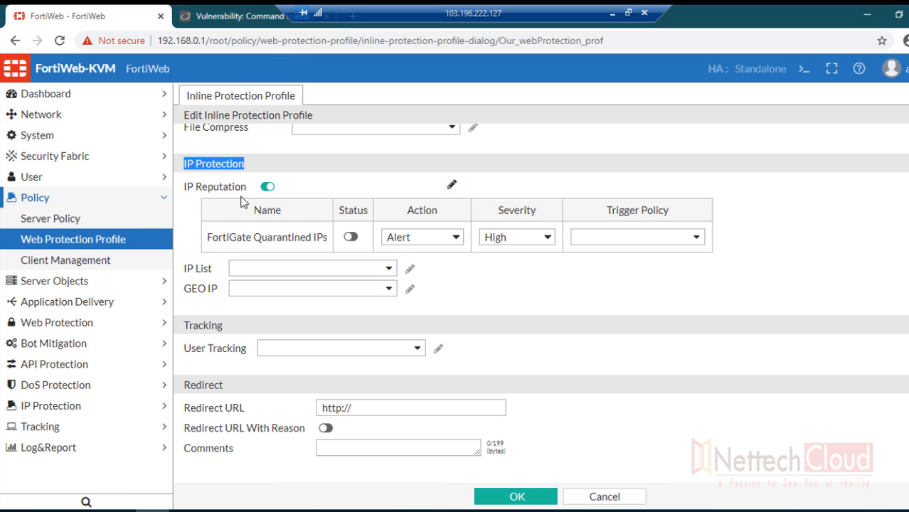
drag(184, 268, 221, 290)
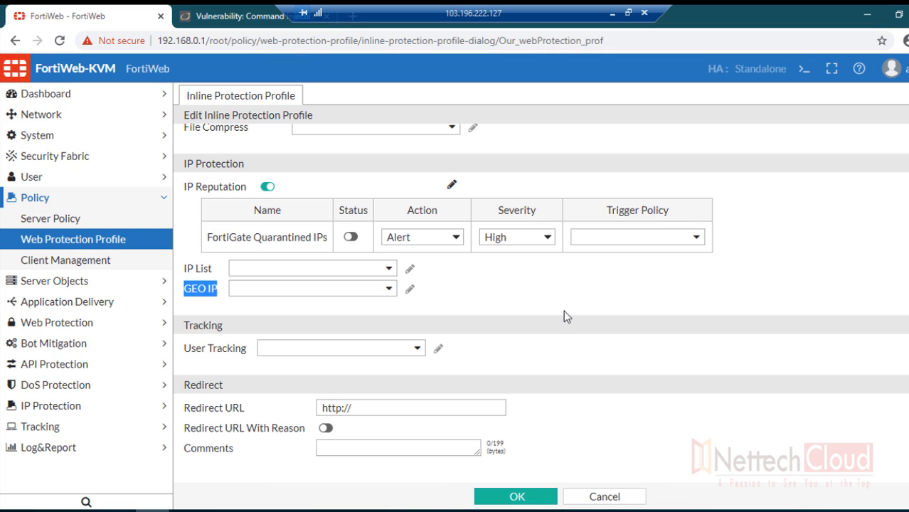
scroll(561, 314, down, 1)
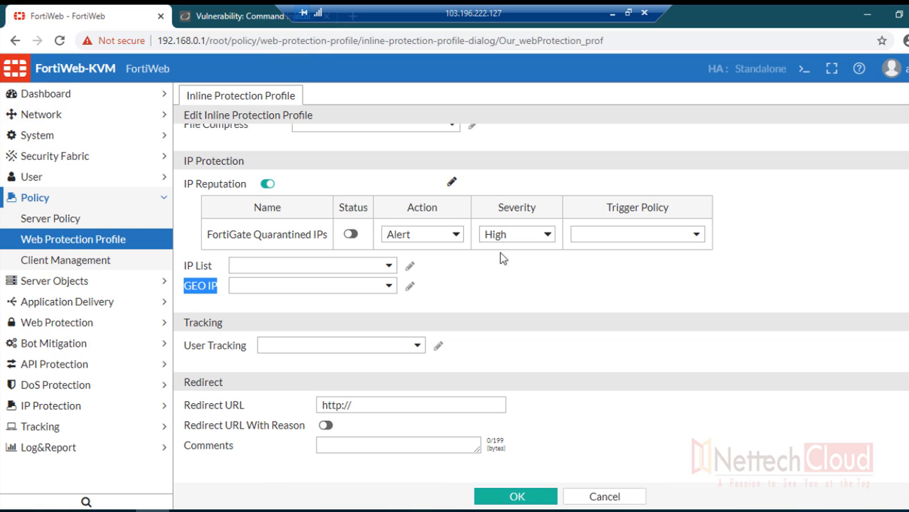
drag(183, 161, 236, 296)
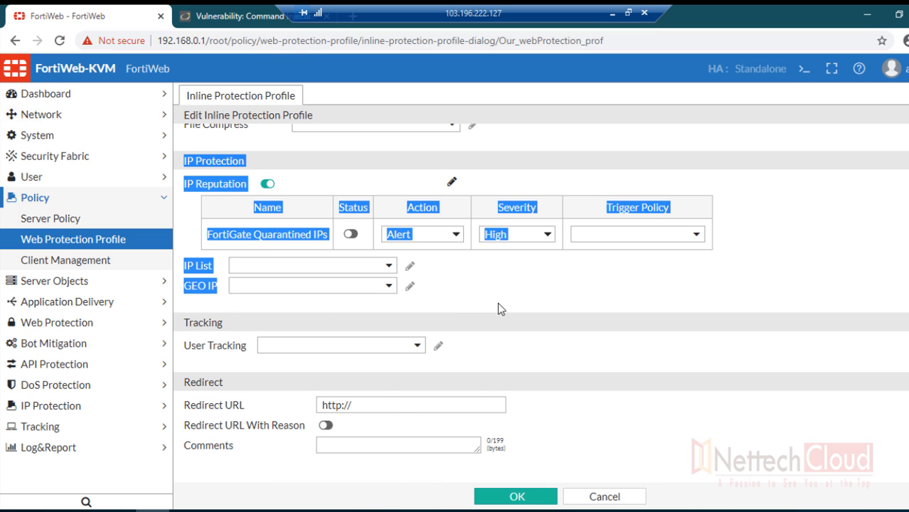
scroll(496, 305, up, 3)
click(564, 309)
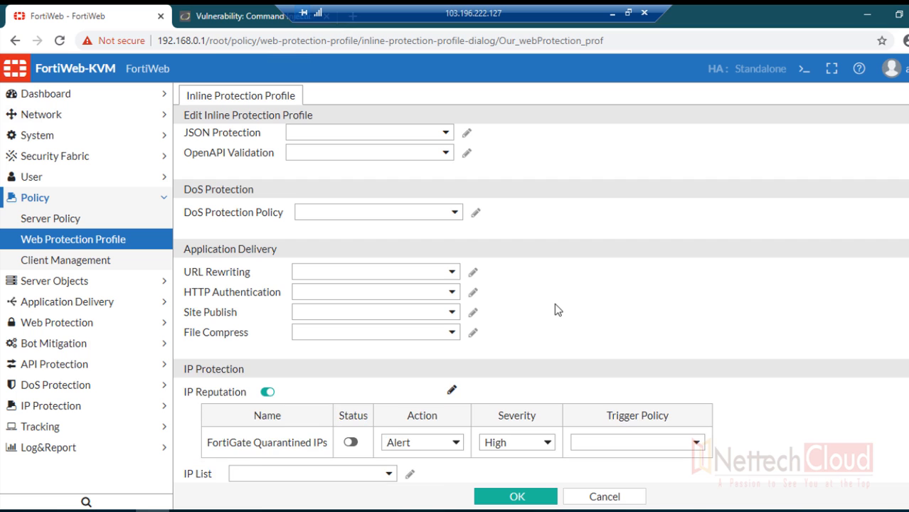
scroll(550, 309, up, 10)
scroll(517, 299, up, 1)
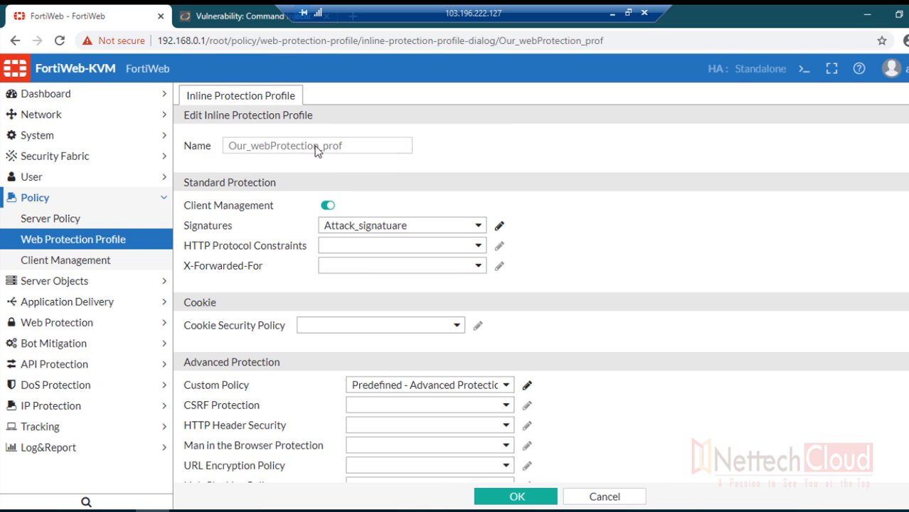
scroll(530, 271, down, 5)
scroll(528, 276, up, 3)
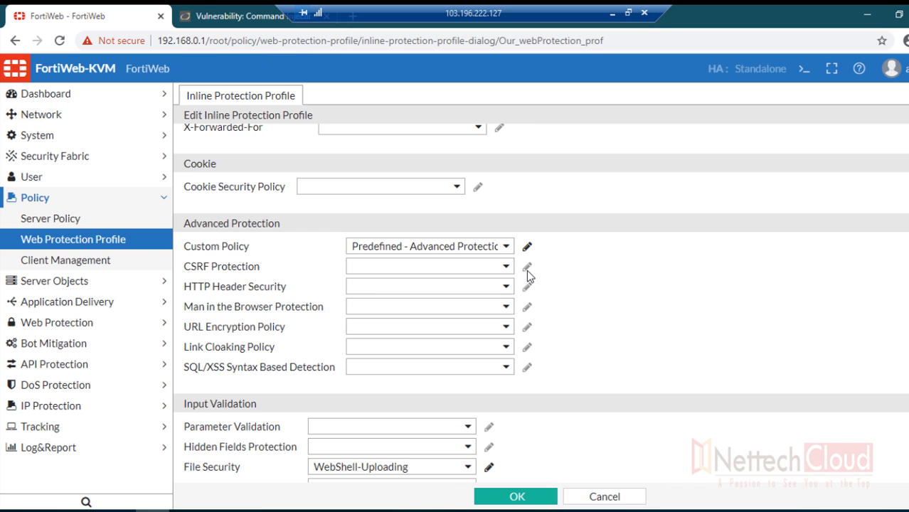
Check the Signatures setting of Our_webProtection_prof, save the profile and select it in the inline protection profile list.
scroll(298, 263, up, 2)
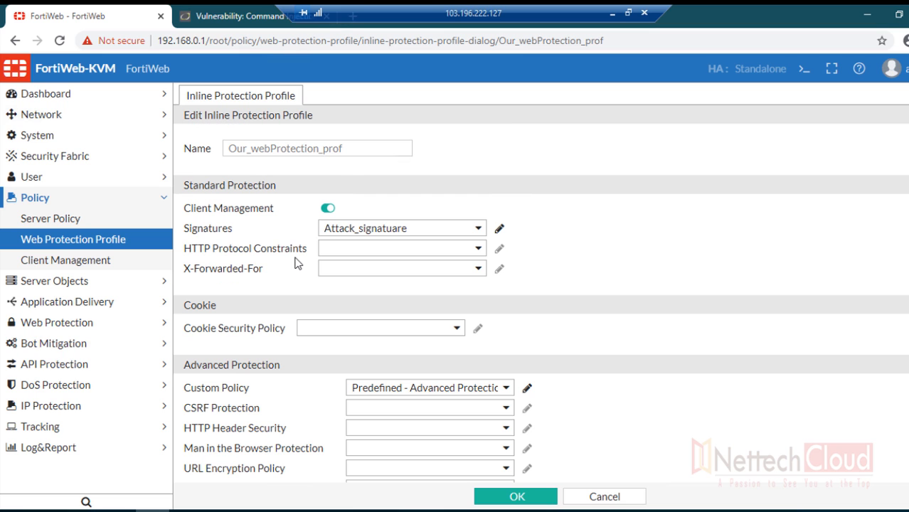
double_click(229, 233)
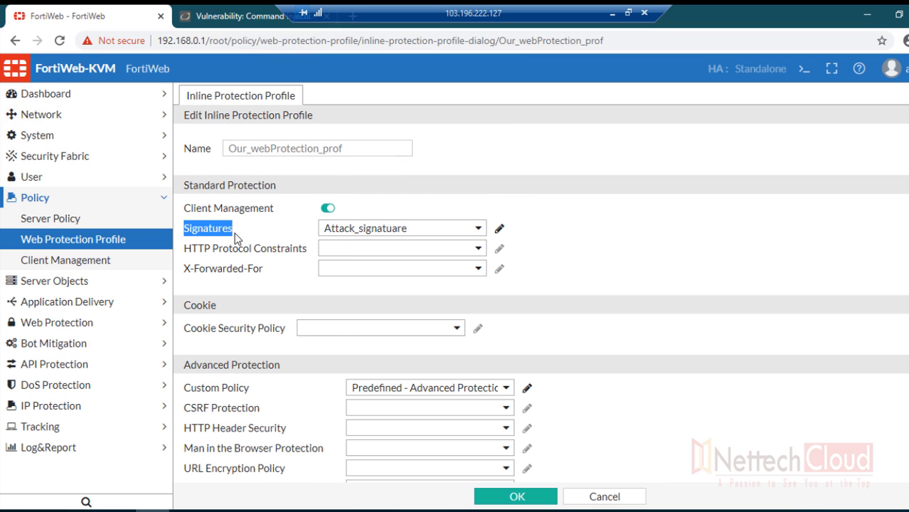
scroll(338, 332, down, 10)
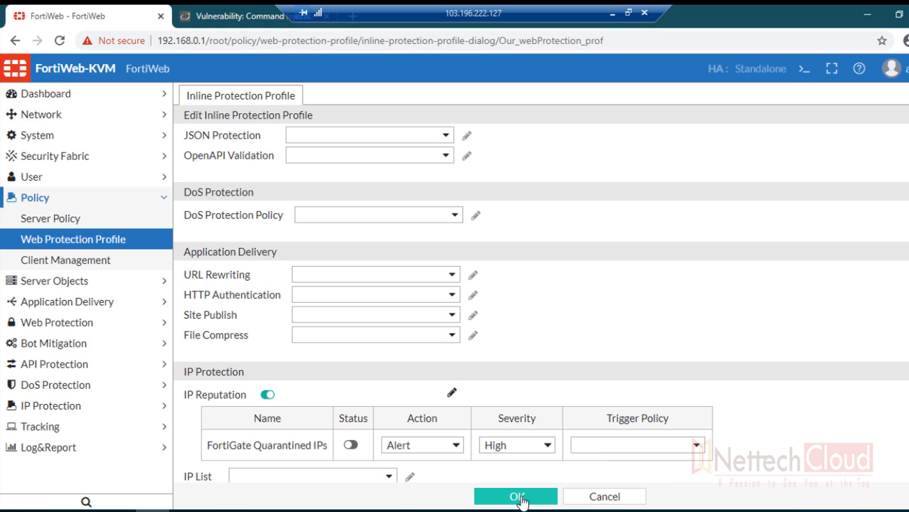
click(518, 498)
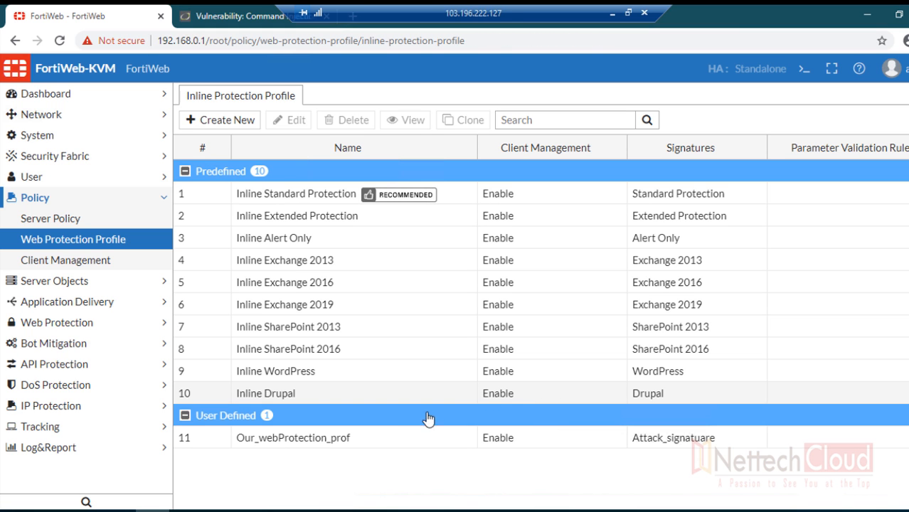
click(353, 441)
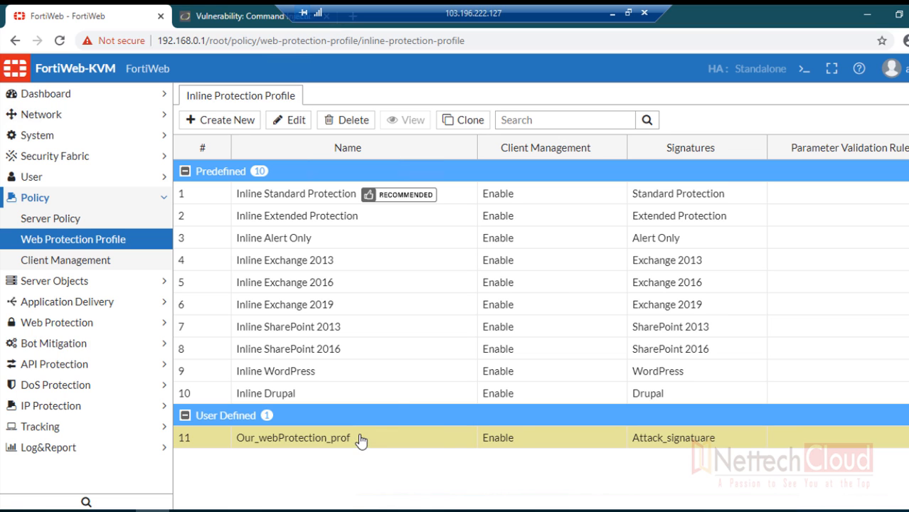
Open the WAF_Policy1 server policy for editing and set its Web Protection Profile to Our_webProtection_prof.
click(95, 223)
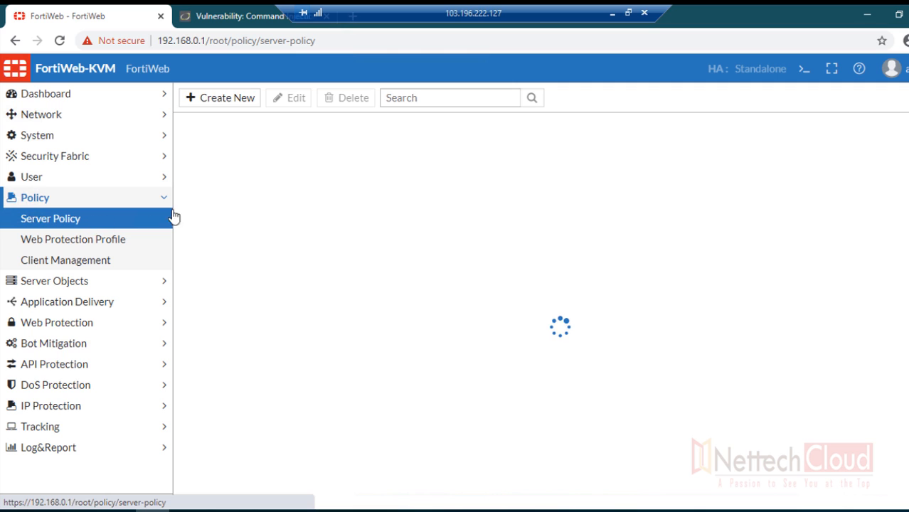
double_click(242, 154)
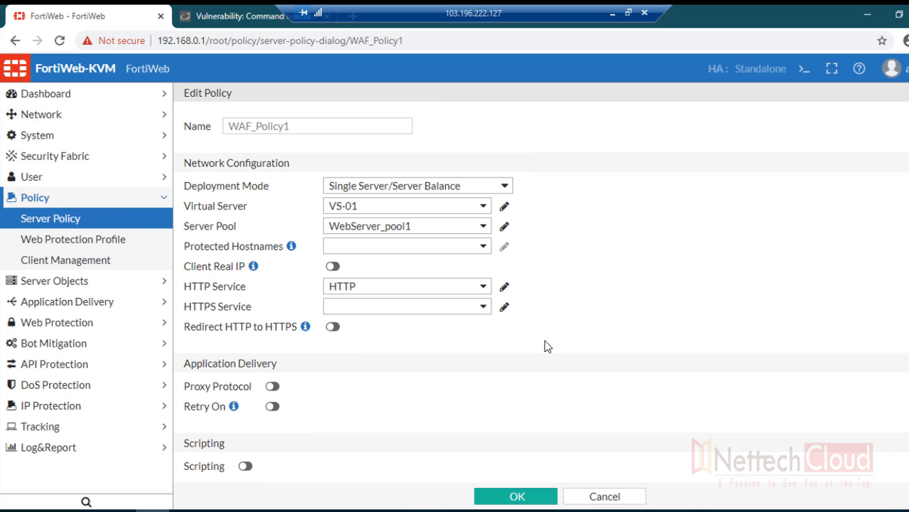
scroll(547, 346, down, 4)
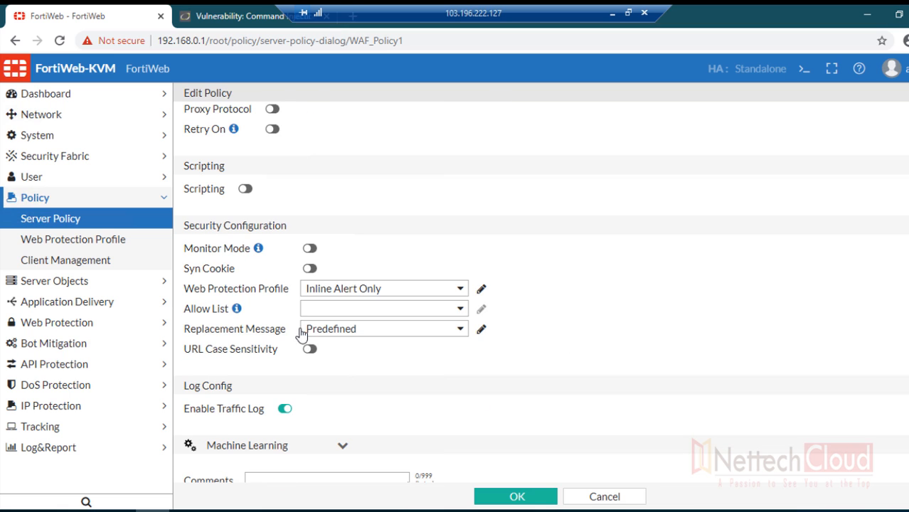
drag(187, 295, 276, 300)
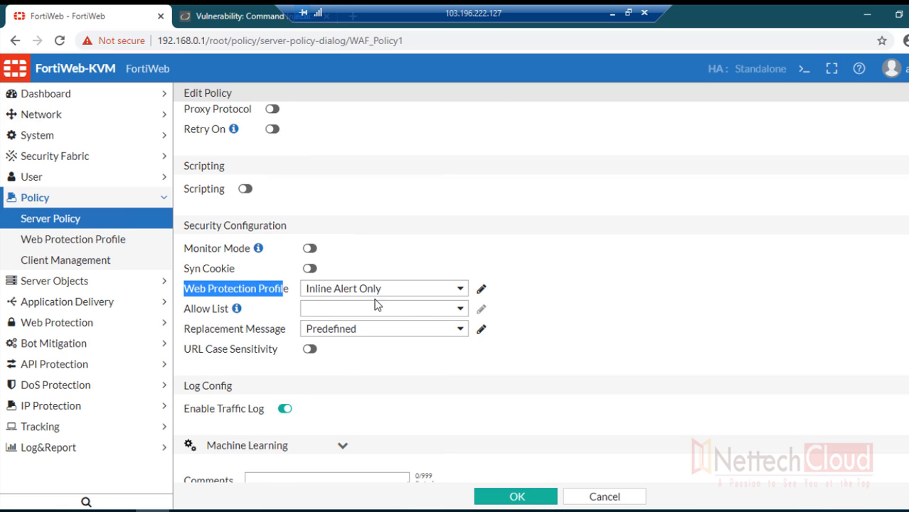
click(407, 297)
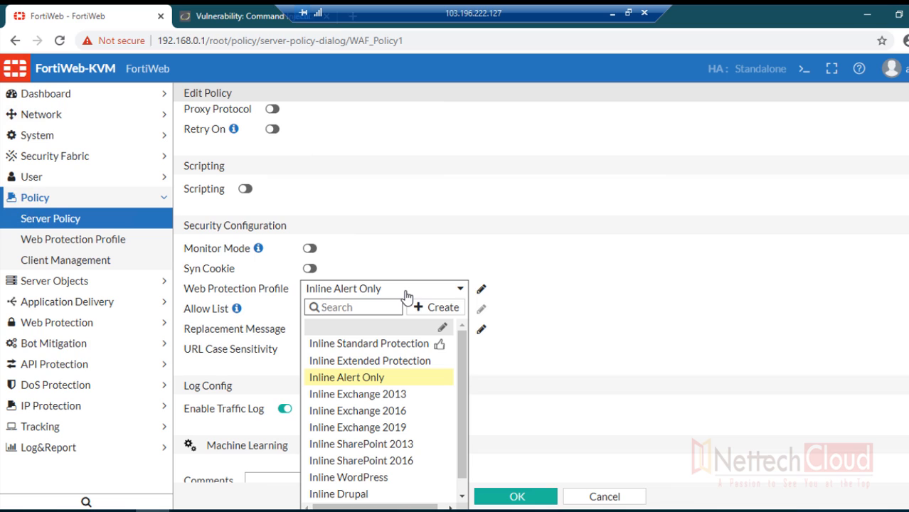
scroll(459, 440, down, 2)
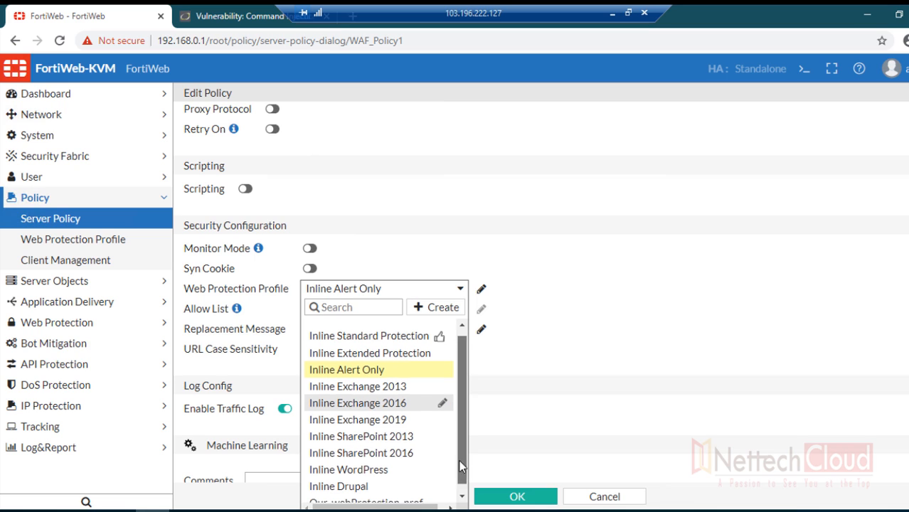
click(400, 494)
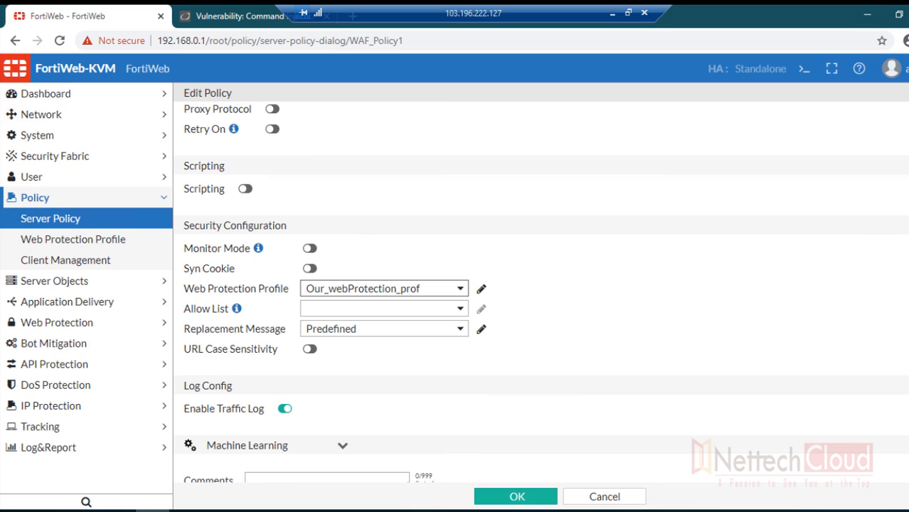
Review WAF_Policy1's network and security configuration, then save the policy.
click(867, 215)
mouse_move(352, 265)
mouse_down()
mouse_move(325, 273)
mouse_move(426, 242)
mouse_move(574, 259)
mouse_move(595, 252)
mouse_move(582, 262)
mouse_move(549, 260)
mouse_move(623, 291)
mouse_move(699, 283)
mouse_move(744, 293)
mouse_up()
drag(649, 296, 699, 298)
click(908, 185)
scroll(623, 411, down, 1)
scroll(624, 405, up, 5)
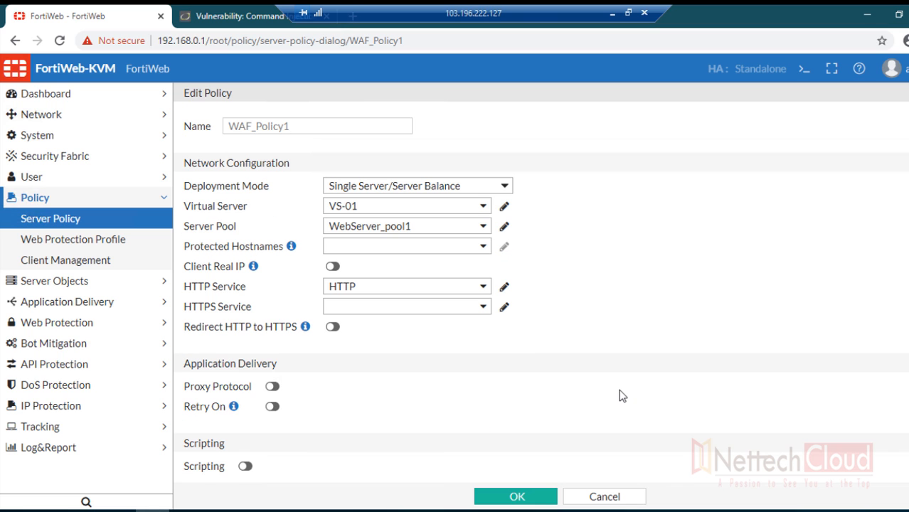
scroll(619, 394, down, 5)
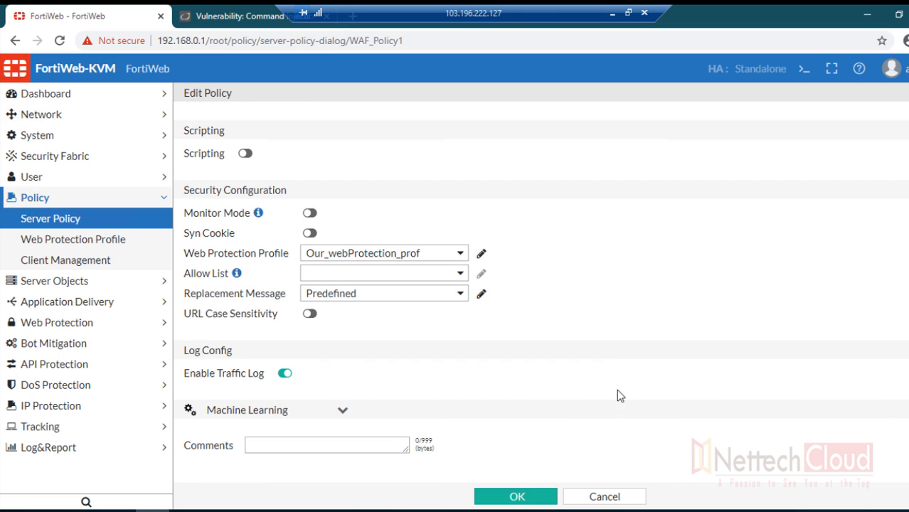
click(515, 496)
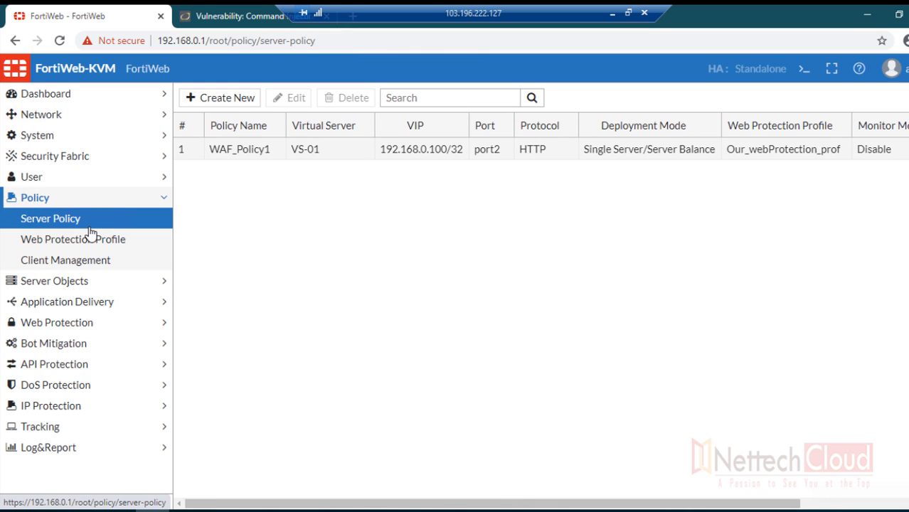
click(101, 207)
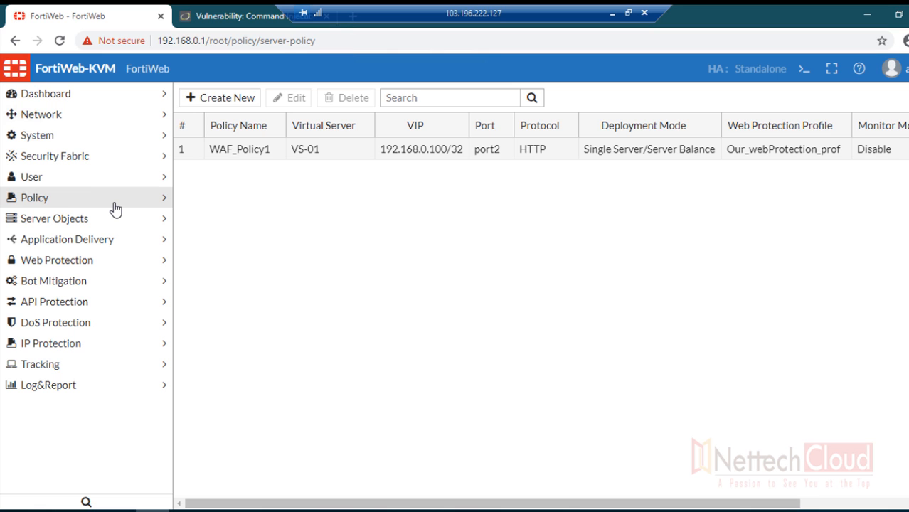
Switch to the EVE topology, circle the Mgmt+AttackerPC and Fortinet nodes with the red pen, and clear the markings.
click(611, 14)
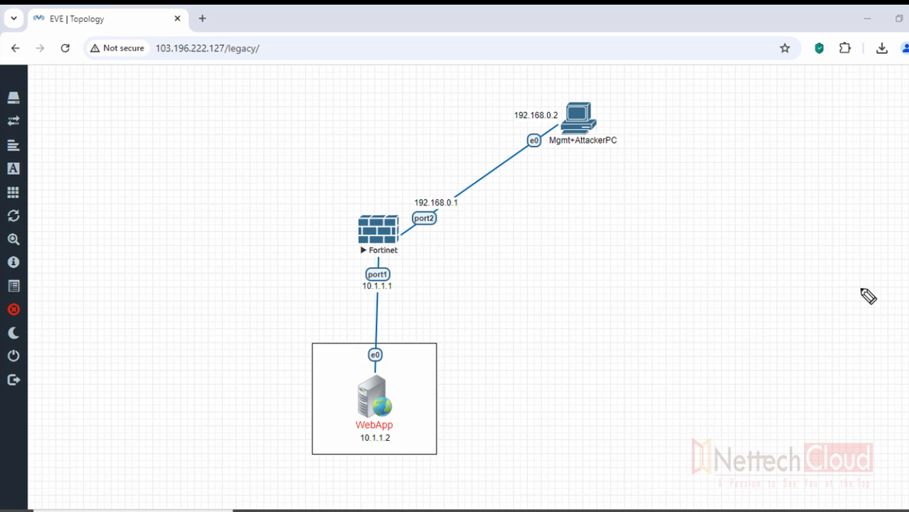
mouse_move(587, 94)
mouse_down()
mouse_move(650, 148)
mouse_move(472, 122)
mouse_up()
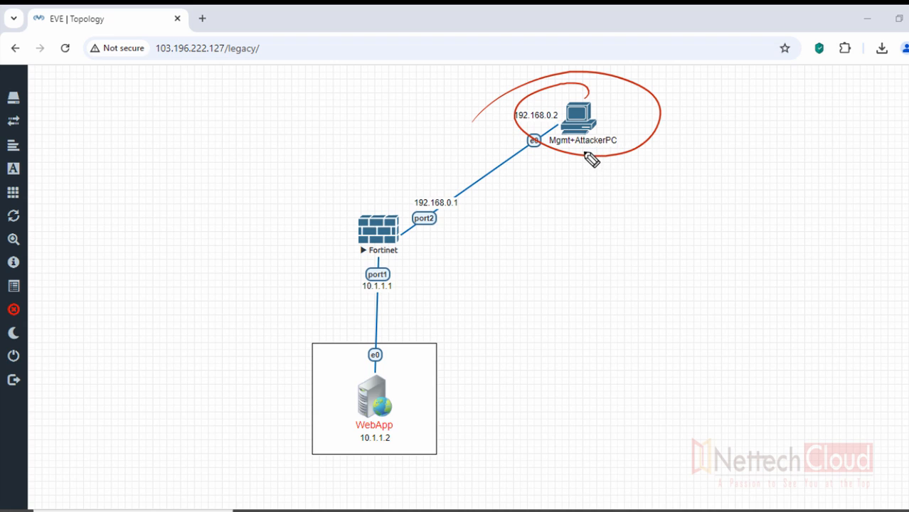
drag(583, 150, 597, 153)
mouse_move(376, 208)
mouse_down()
mouse_move(314, 223)
mouse_move(263, 250)
mouse_up()
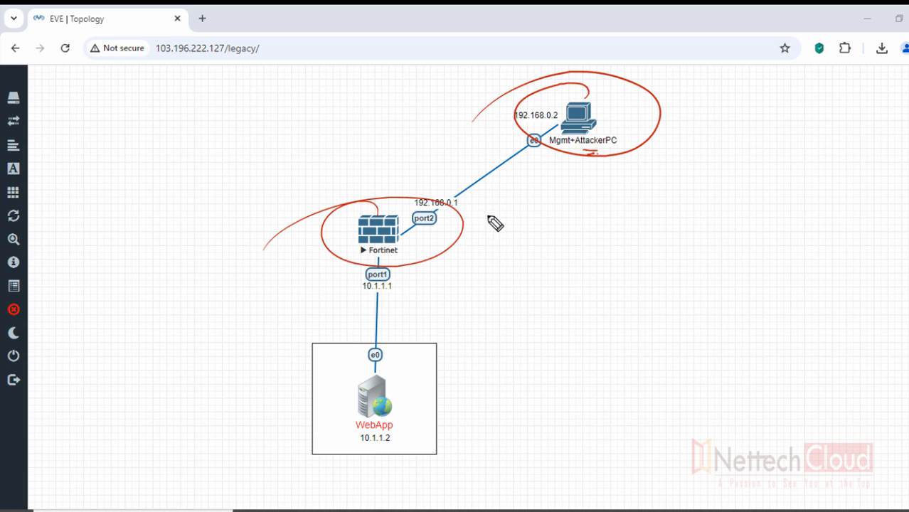
drag(486, 220, 495, 217)
drag(487, 227, 496, 224)
drag(474, 221, 481, 222)
key(Escape)
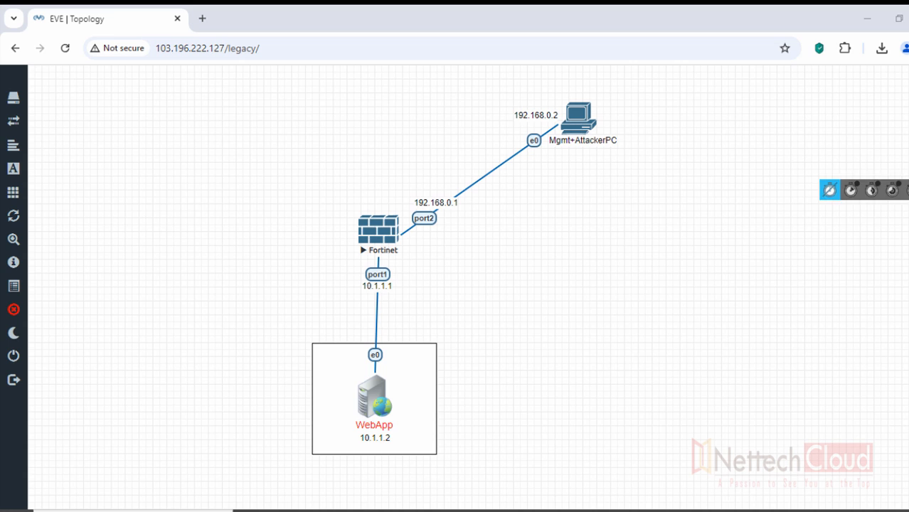
Circle Mgmt+AttackerPC again, sketch a separate box connected to the Fortinet node with several branching lines, and clear the drawing.
click(872, 213)
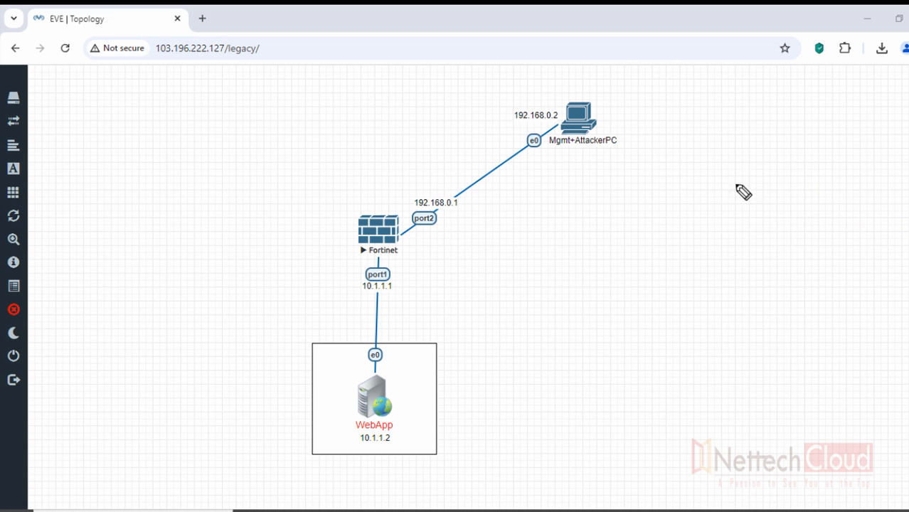
mouse_move(586, 106)
mouse_down()
mouse_move(534, 82)
mouse_move(426, 130)
mouse_up()
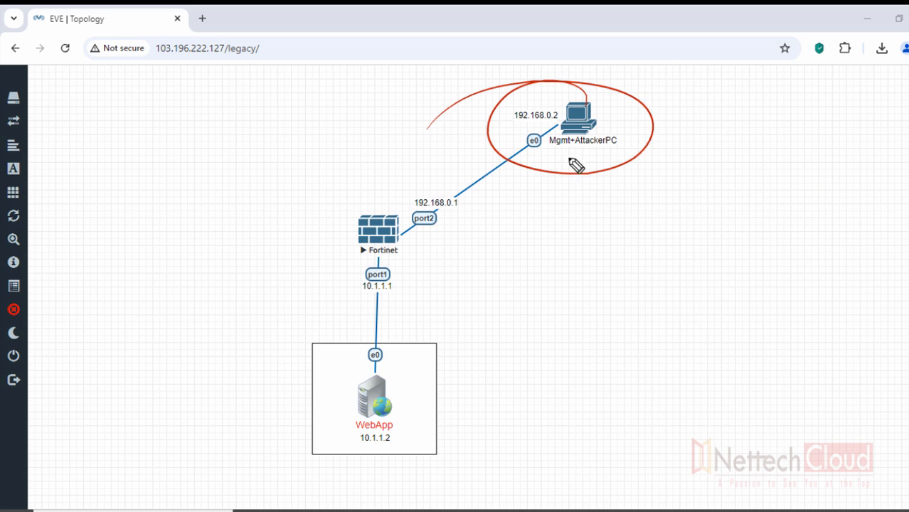
drag(547, 148, 598, 151)
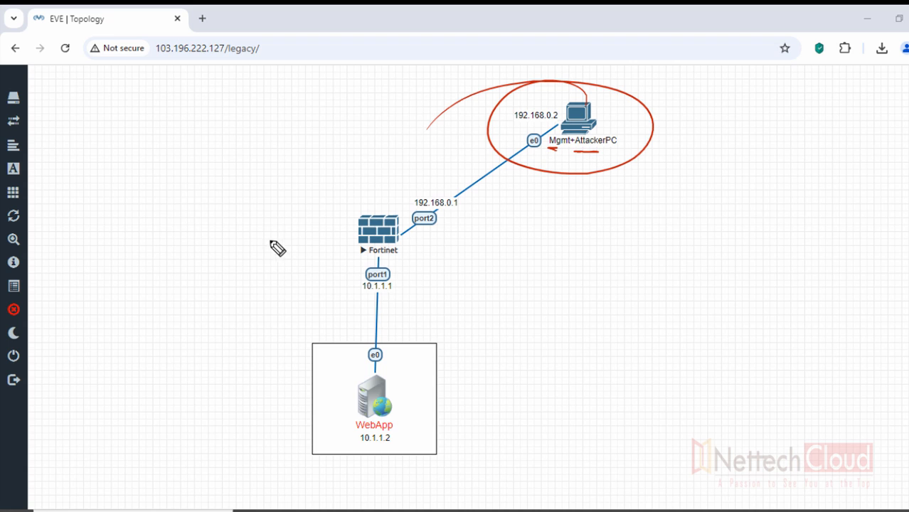
drag(212, 232, 339, 231)
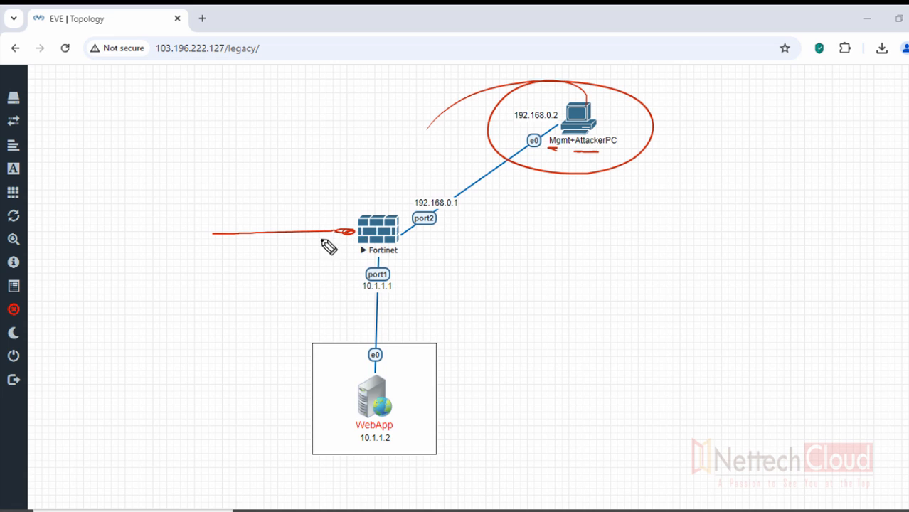
mouse_move(136, 223)
mouse_down()
mouse_move(137, 266)
mouse_move(118, 271)
mouse_move(145, 296)
mouse_move(167, 288)
mouse_up()
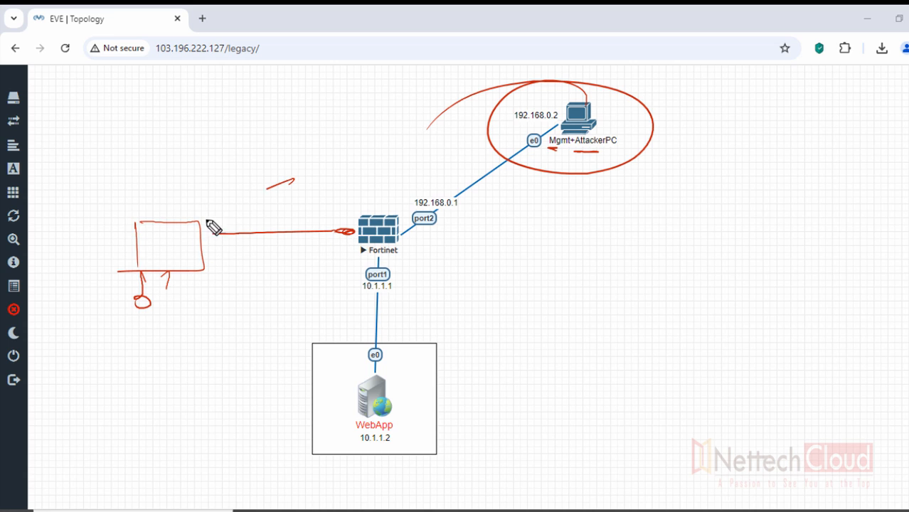
drag(177, 233, 294, 178)
drag(265, 149, 169, 224)
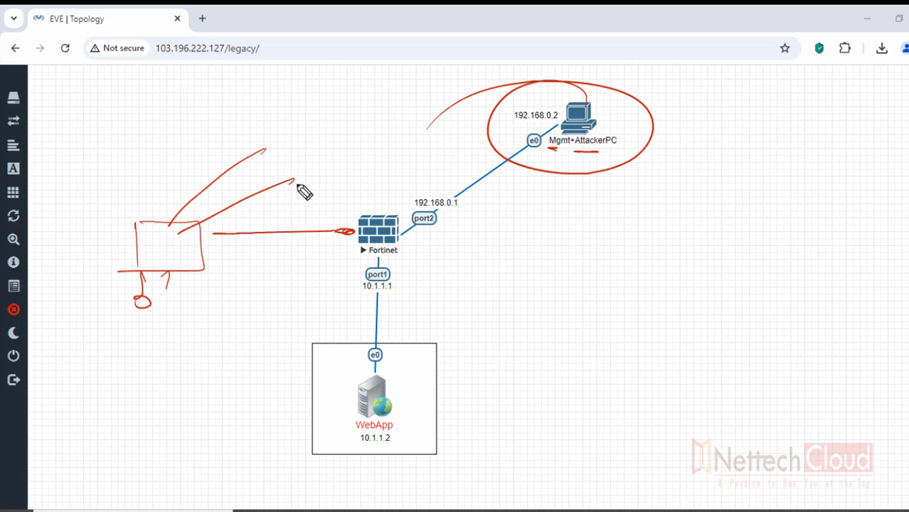
drag(212, 148, 154, 229)
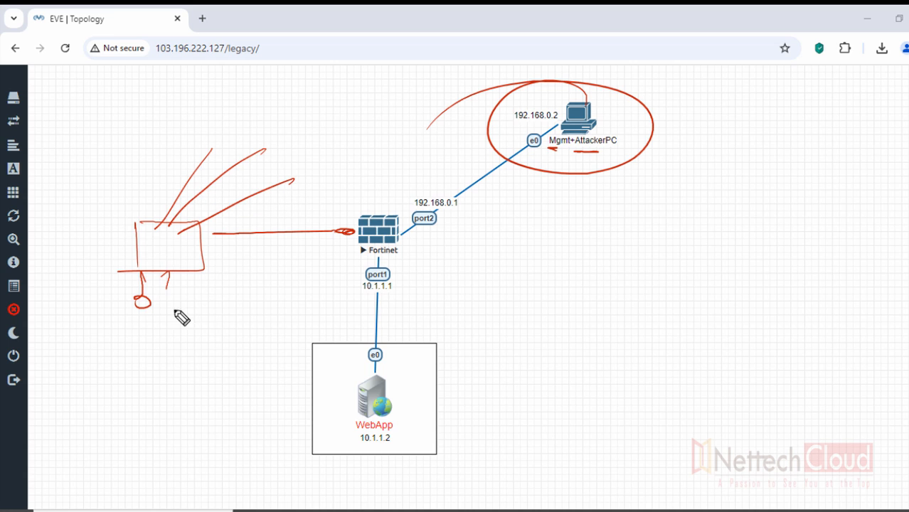
drag(143, 299, 72, 315)
drag(145, 311, 136, 318)
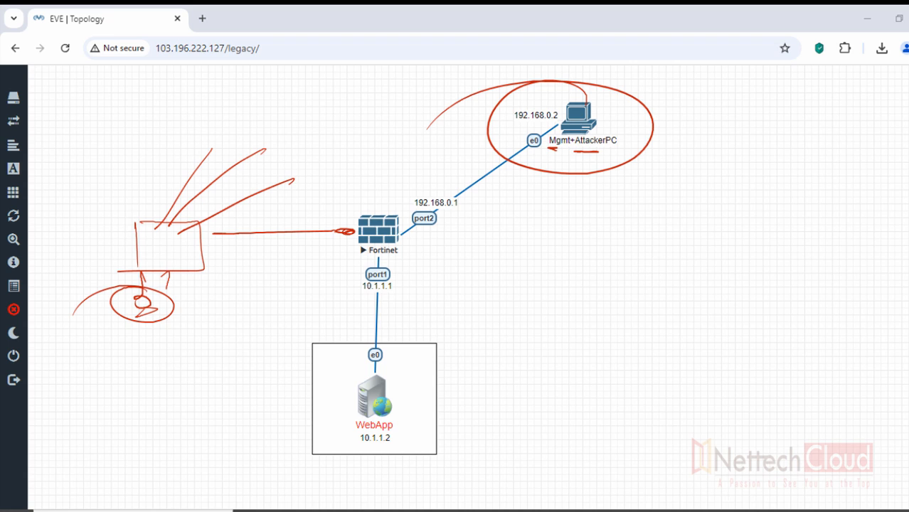
click(908, 301)
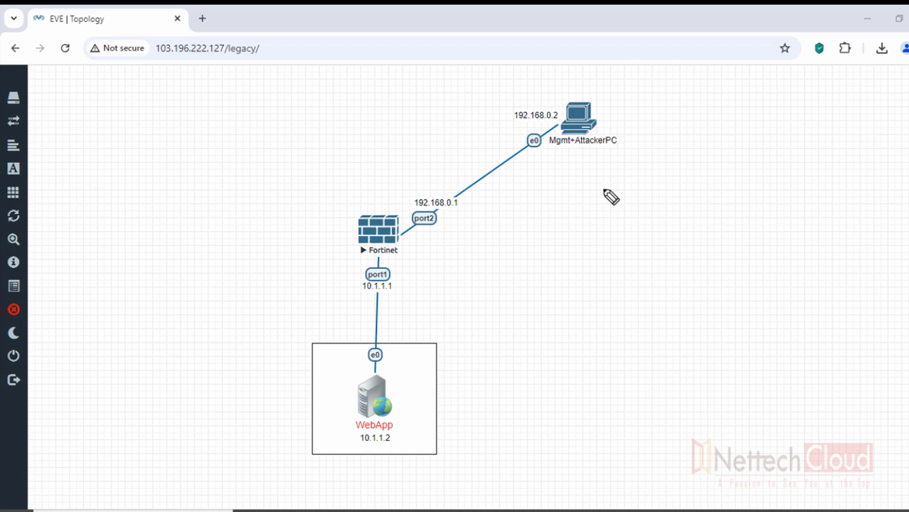
Circle and underline Mgmt+AttackerPC, draw a path from it towards the Fortinet node, then clear the markings and return to FortiWeb.
mouse_move(568, 91)
mouse_down()
mouse_move(661, 142)
mouse_move(464, 126)
mouse_up()
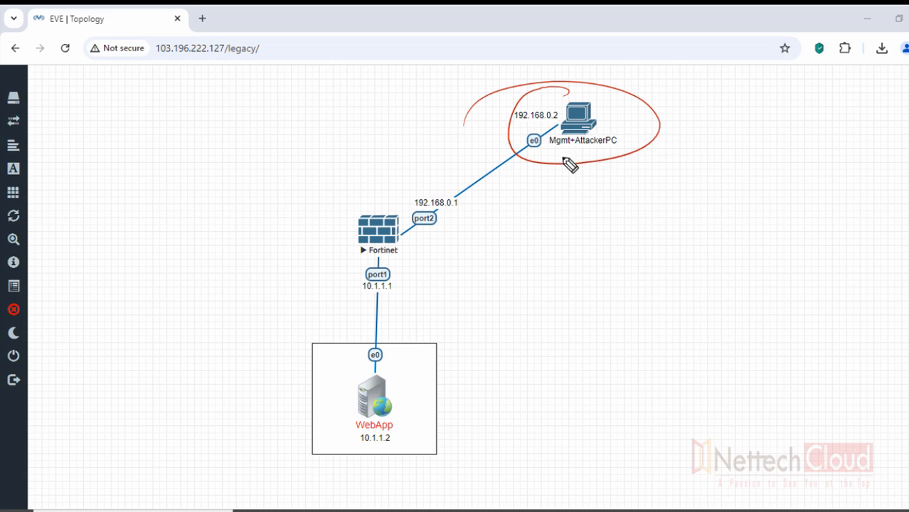
drag(578, 154, 553, 155)
mouse_move(590, 152)
mouse_down()
mouse_move(625, 151)
mouse_move(435, 256)
mouse_up()
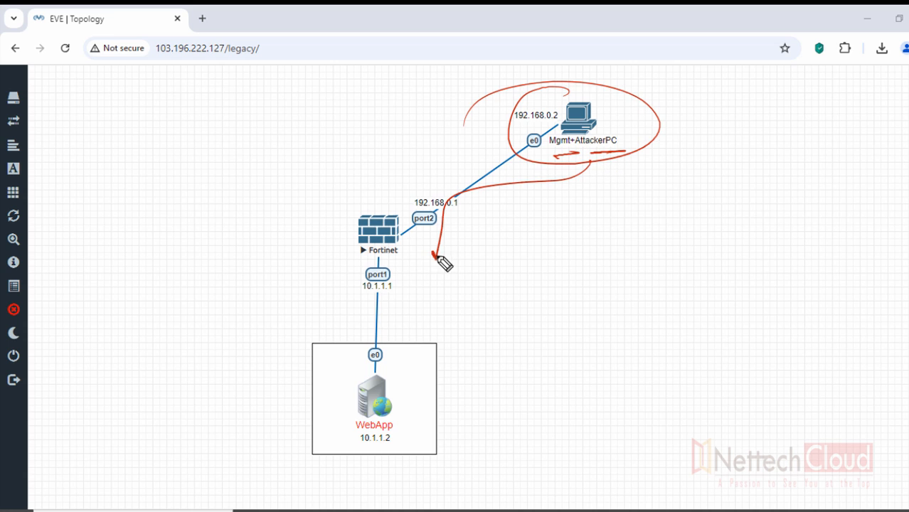
drag(627, 146, 605, 155)
key(Escape)
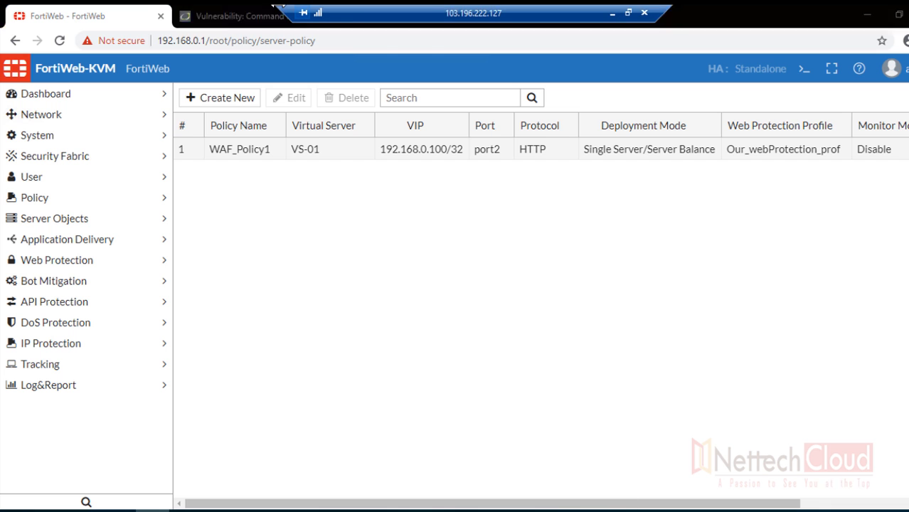
Retest DVWA's SQL Injection page with user ID 1'or'1' ='1 and highlight the block page's text.
click(280, 18)
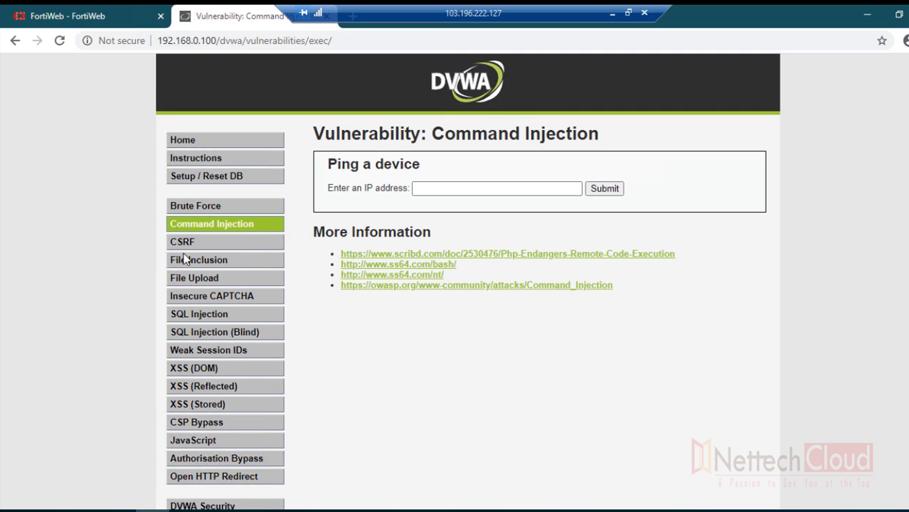
click(211, 318)
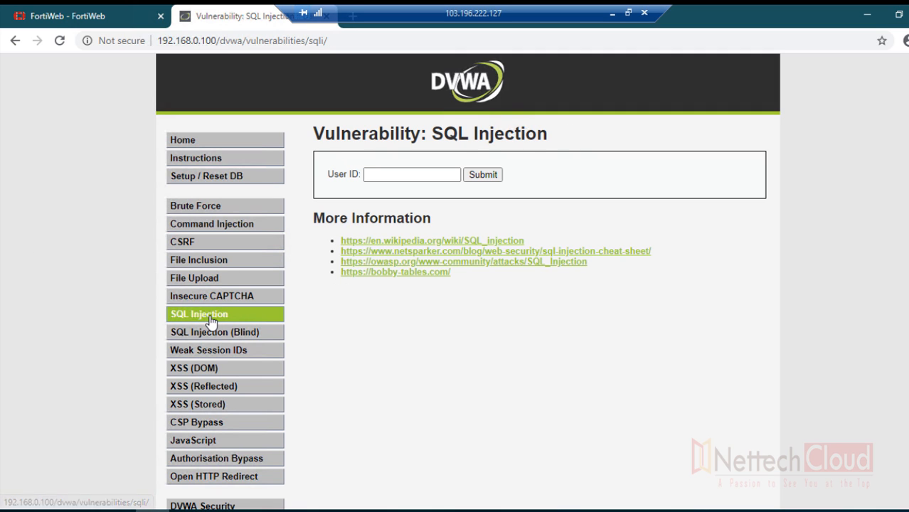
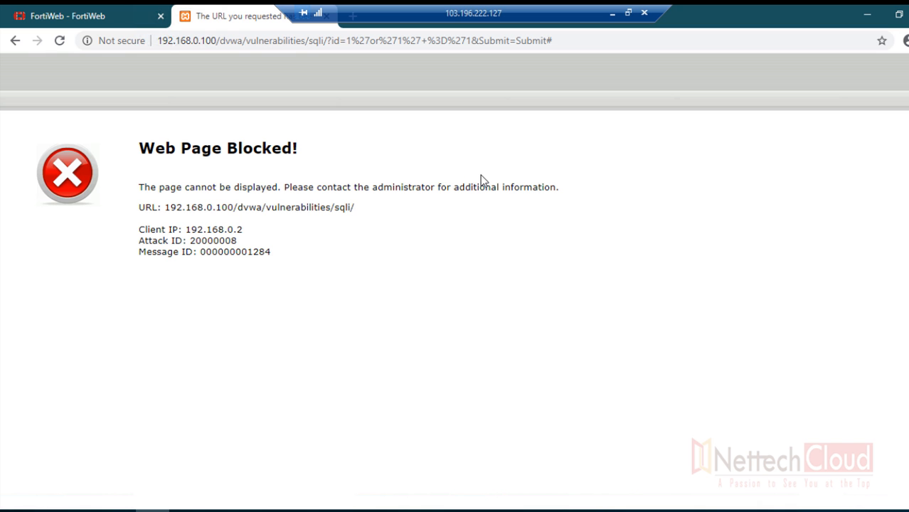
drag(141, 145, 285, 260)
click(278, 302)
Return to FortiWeb, open the attack log, and display the details of the newest SQL Injection entry for WAF_Policy1.
click(64, 16)
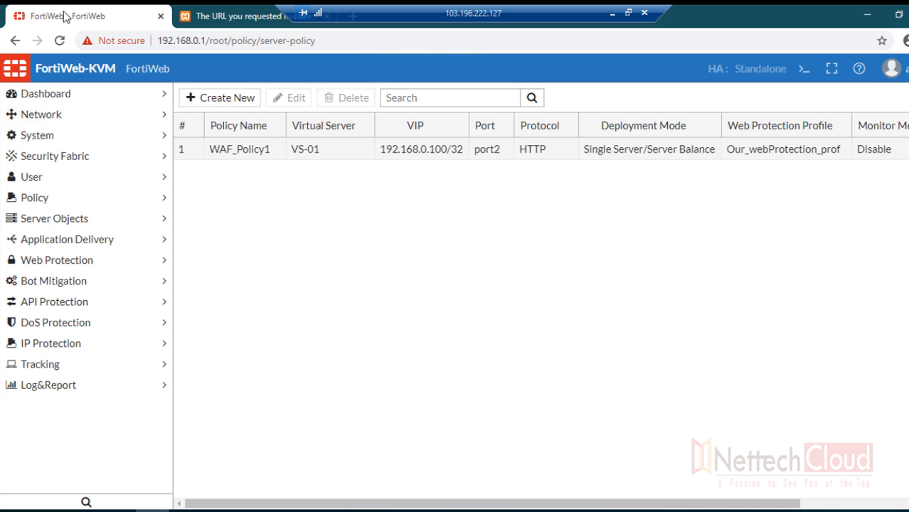
click(66, 388)
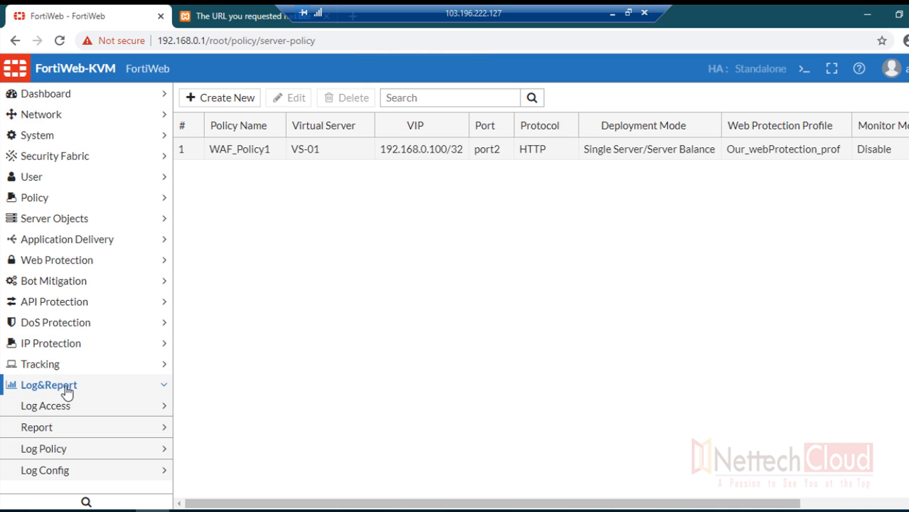
click(67, 408)
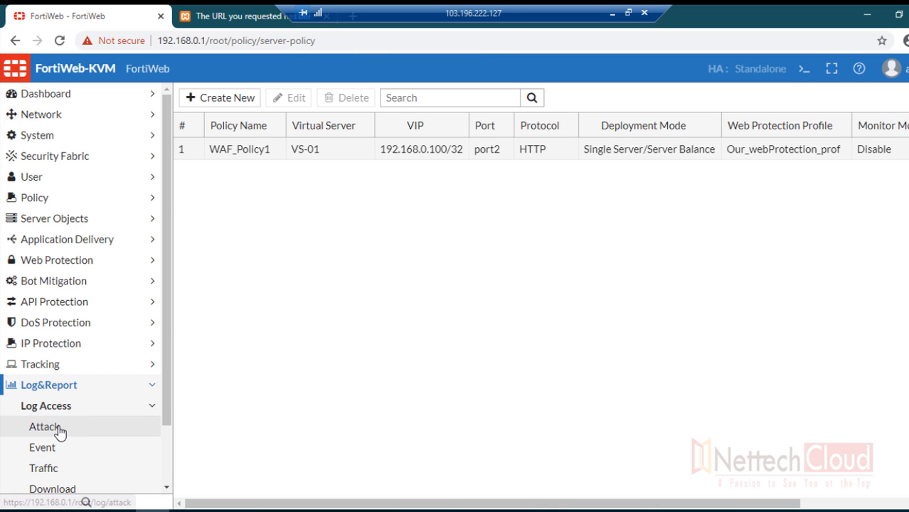
click(60, 431)
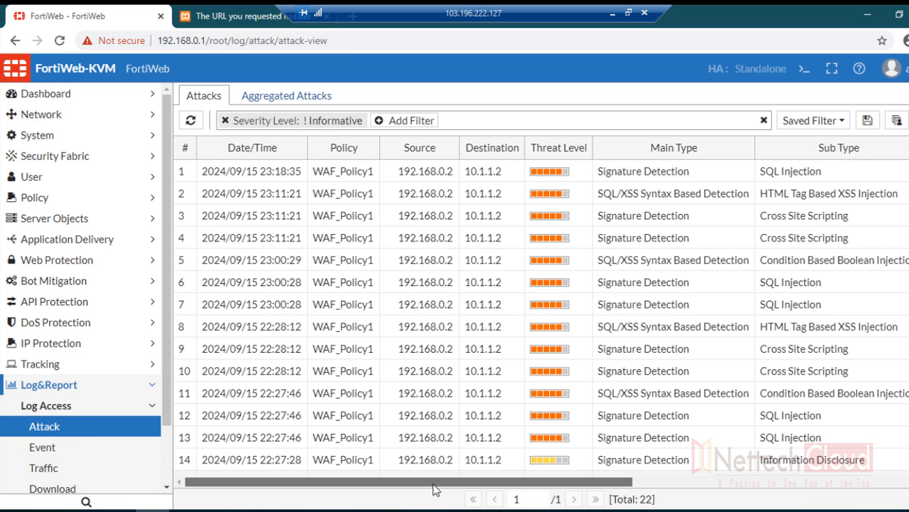
drag(435, 489, 754, 483)
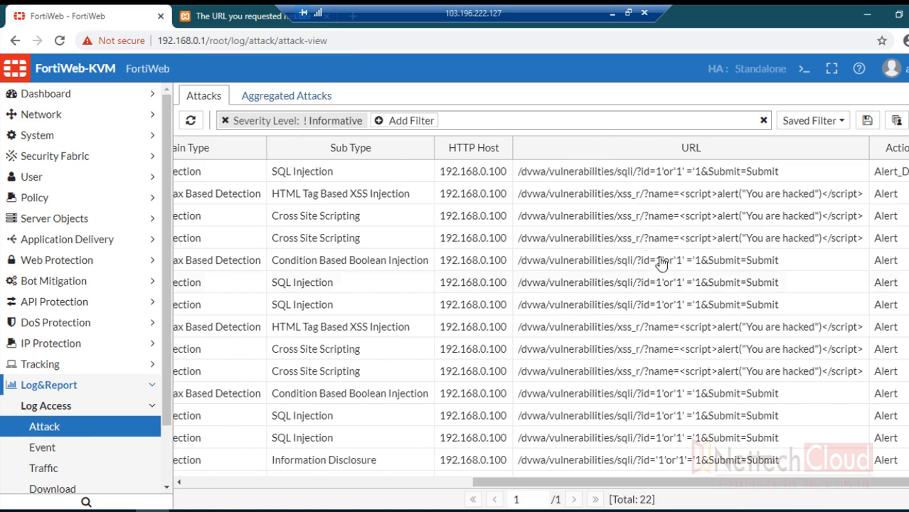
click(576, 177)
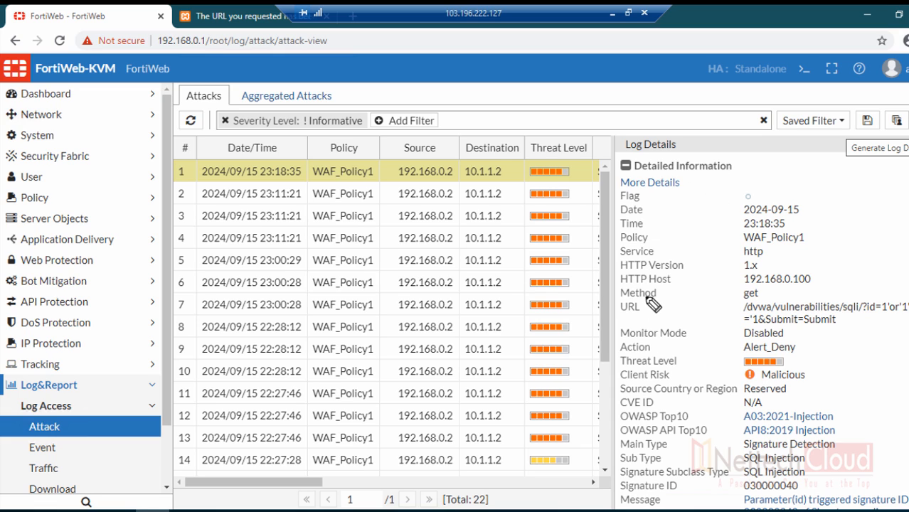
Underline HTTP Host and 192.168.0.100 in red, sketch a box with lines and a question mark above the log, and erase the drawing.
drag(756, 287, 825, 289)
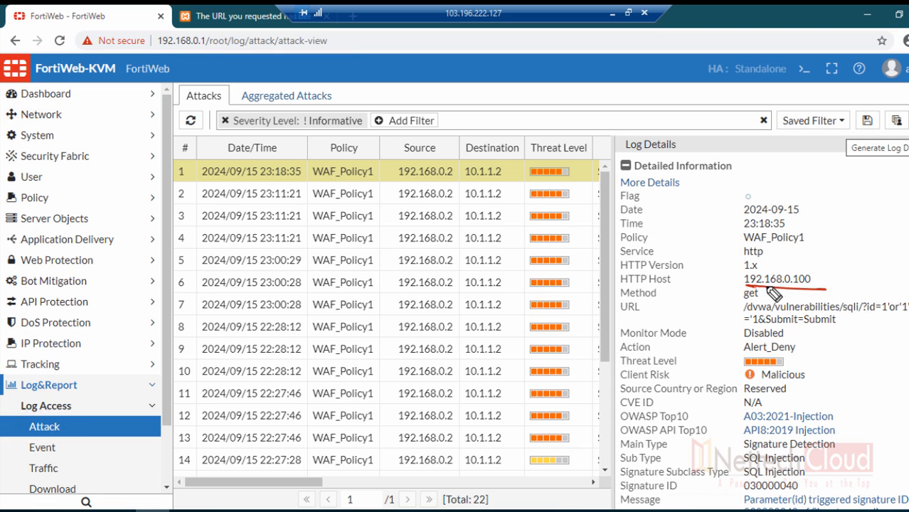
drag(673, 287, 619, 287)
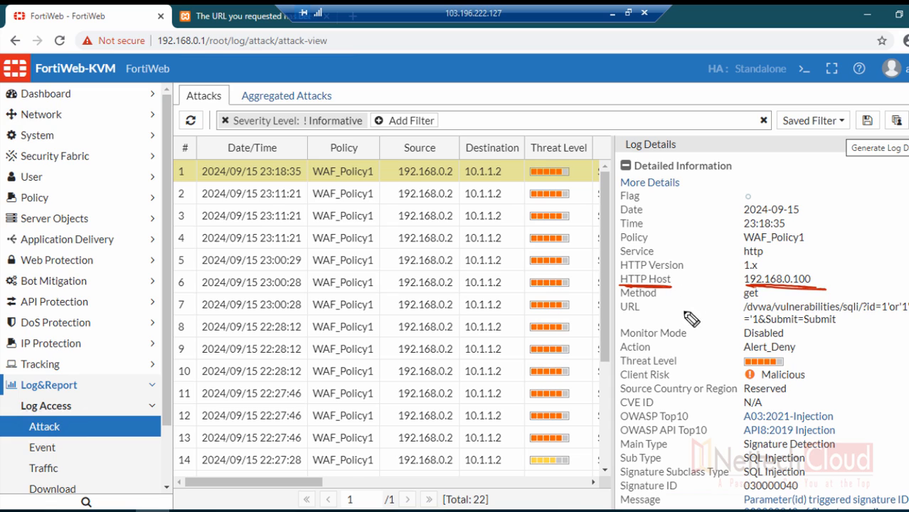
mouse_move(409, 85)
mouse_down()
mouse_move(528, 75)
mouse_move(382, 81)
mouse_up()
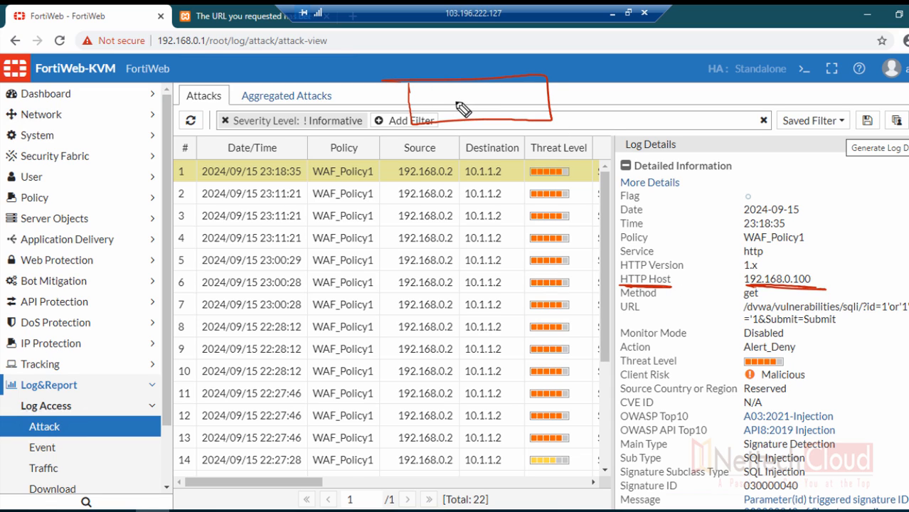
drag(456, 77, 460, 96)
mouse_move(426, 101)
mouse_down()
mouse_move(459, 101)
mouse_move(456, 115)
mouse_move(474, 125)
mouse_up()
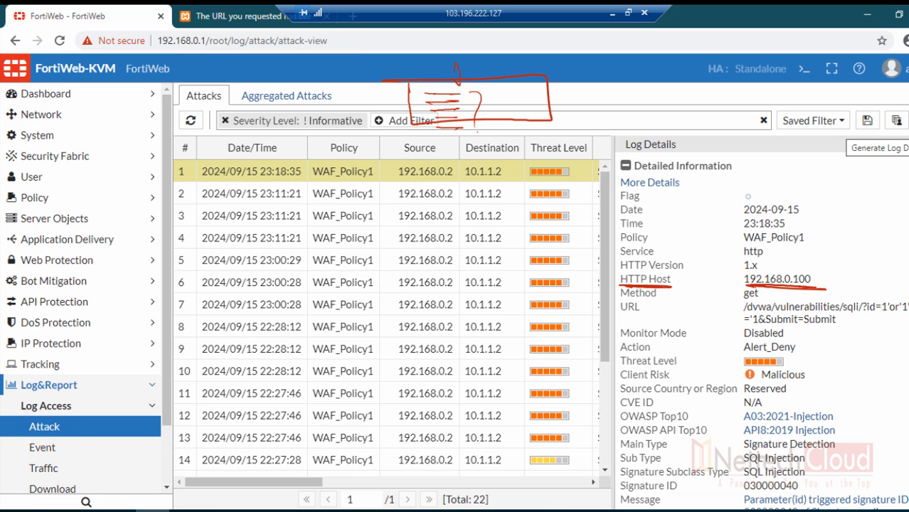
key(e)
Handwrite an underlined WAF and a circled HTTP with an arrow to an underlined QUIC, then clear the annotations.
mouse_move(551, 97)
mouse_down()
mouse_move(619, 126)
mouse_move(645, 113)
mouse_up()
drag(569, 130, 616, 126)
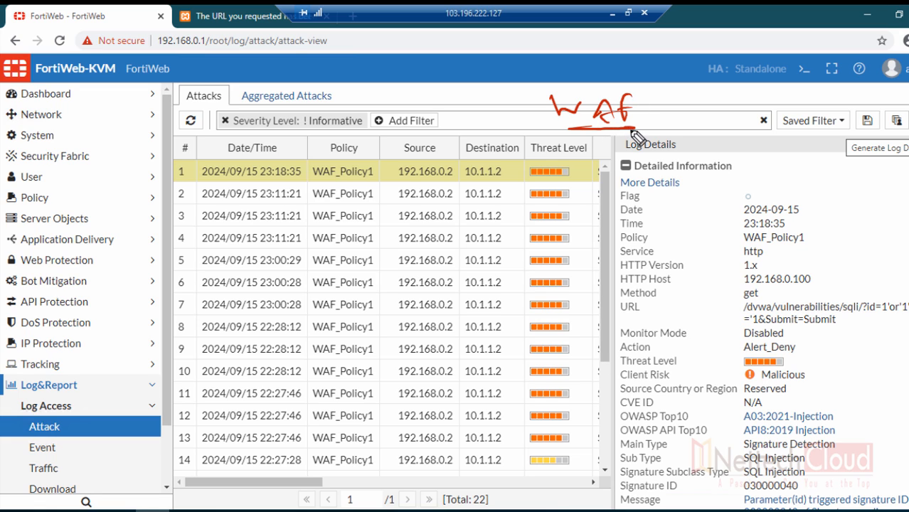
mouse_move(693, 119)
mouse_down()
mouse_move(700, 133)
mouse_move(711, 127)
mouse_move(745, 140)
mouse_move(761, 131)
mouse_up()
drag(708, 144, 754, 141)
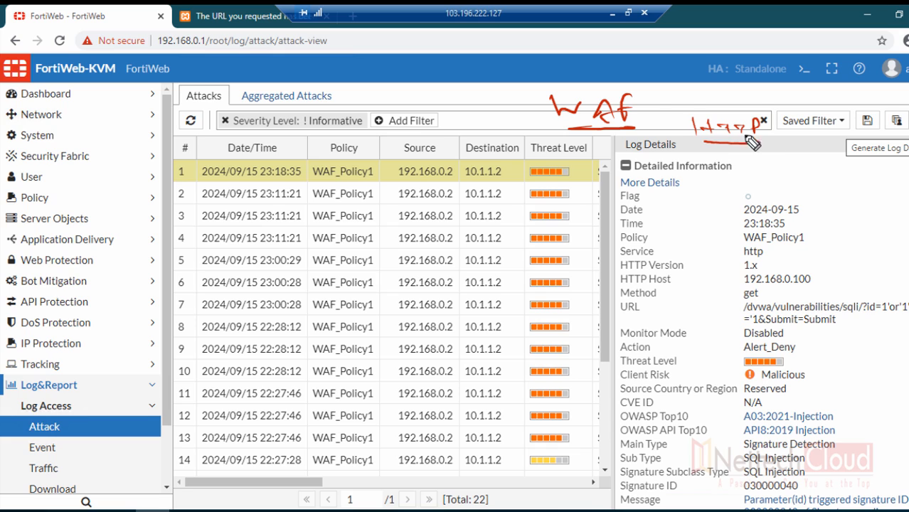
drag(711, 101, 675, 129)
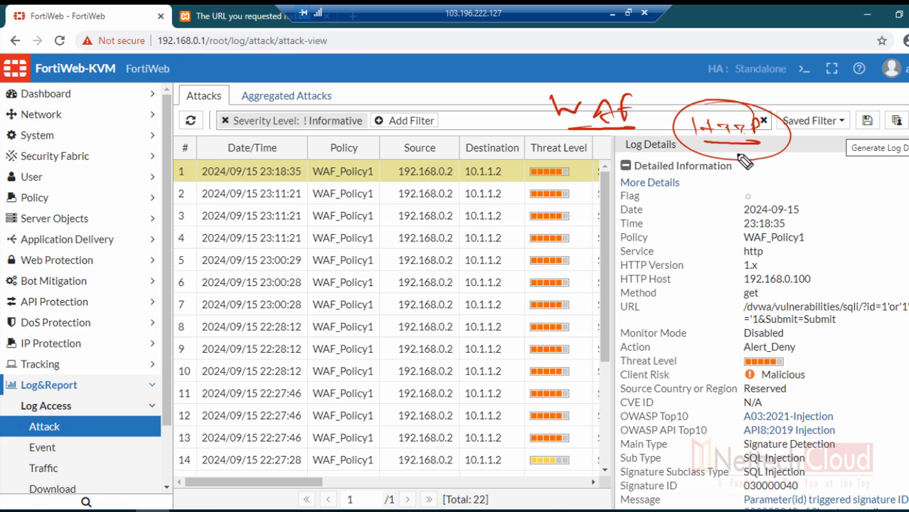
mouse_move(741, 150)
mouse_down()
mouse_move(736, 171)
mouse_move(743, 168)
mouse_up()
mouse_move(715, 199)
mouse_down()
mouse_move(739, 214)
mouse_move(786, 206)
mouse_up()
drag(724, 226, 804, 228)
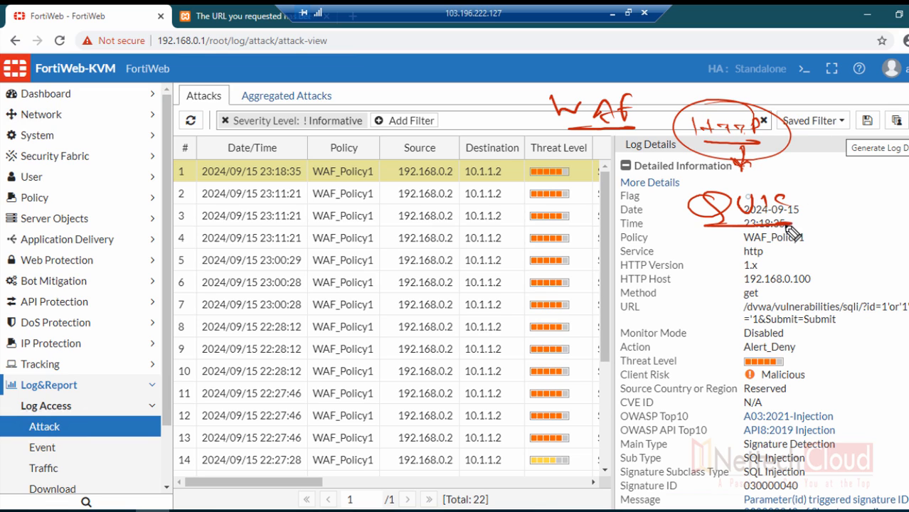
key(Escape)
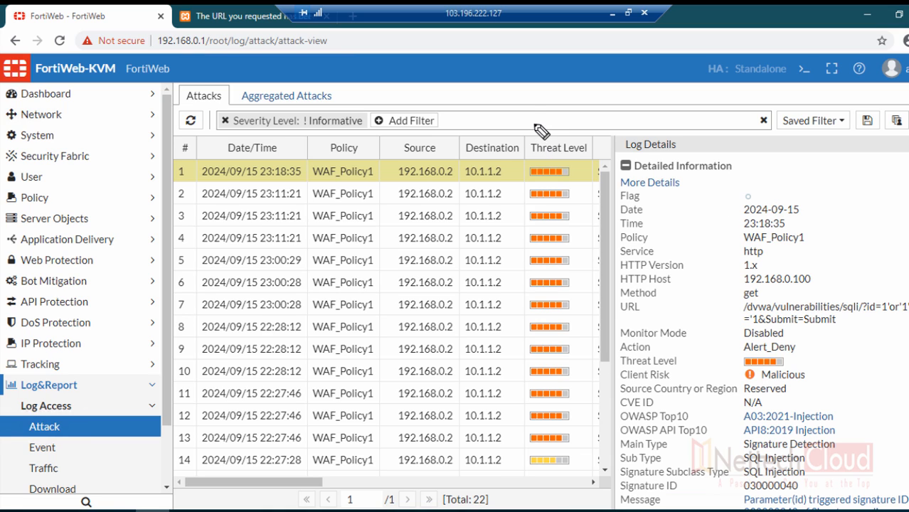
Handwrite an underlined VAPT and a circled HTTP over the attack log, then clear the annotations.
mouse_move(519, 96)
mouse_down()
mouse_move(560, 117)
mouse_move(607, 124)
mouse_up()
drag(596, 106, 616, 104)
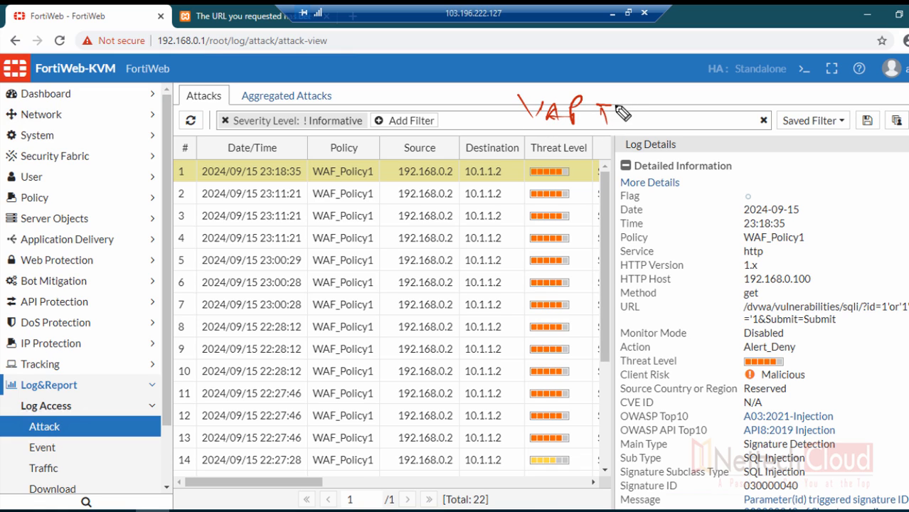
drag(549, 130, 616, 129)
mouse_move(701, 146)
mouse_down()
mouse_move(703, 160)
mouse_move(730, 158)
mouse_up()
drag(719, 151, 755, 161)
drag(761, 148, 762, 160)
mouse_move(757, 147)
mouse_down()
mouse_move(763, 156)
mouse_move(695, 174)
mouse_up()
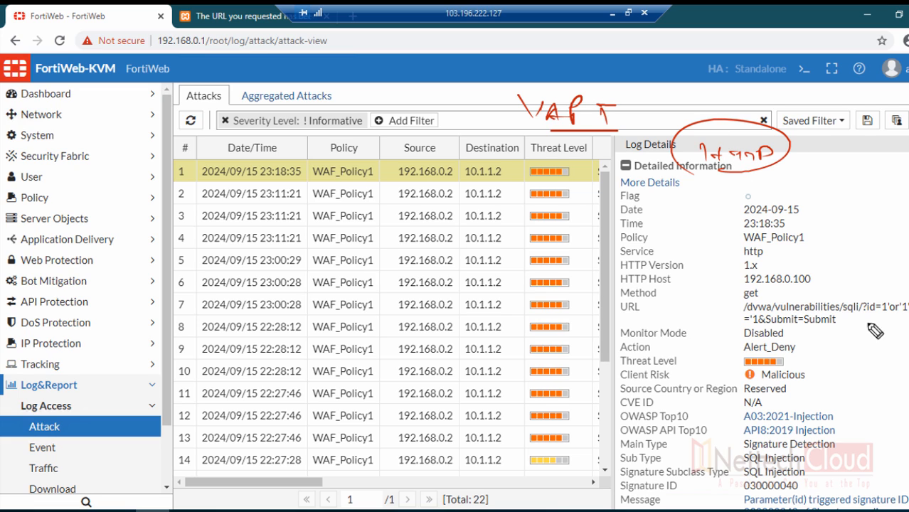
click(906, 334)
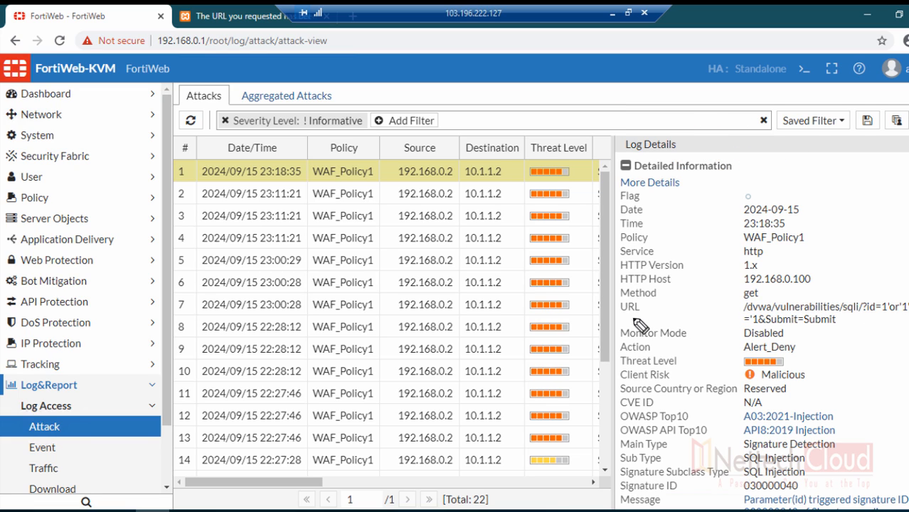
Mark HTTP Host, circle Method with an arrow to get, and underline the URL label and its injected id value in the log details.
mouse_move(677, 275)
mouse_down()
mouse_move(708, 268)
mouse_move(709, 279)
mouse_move(697, 277)
mouse_move(718, 291)
mouse_up()
drag(705, 289, 706, 294)
drag(644, 288, 644, 288)
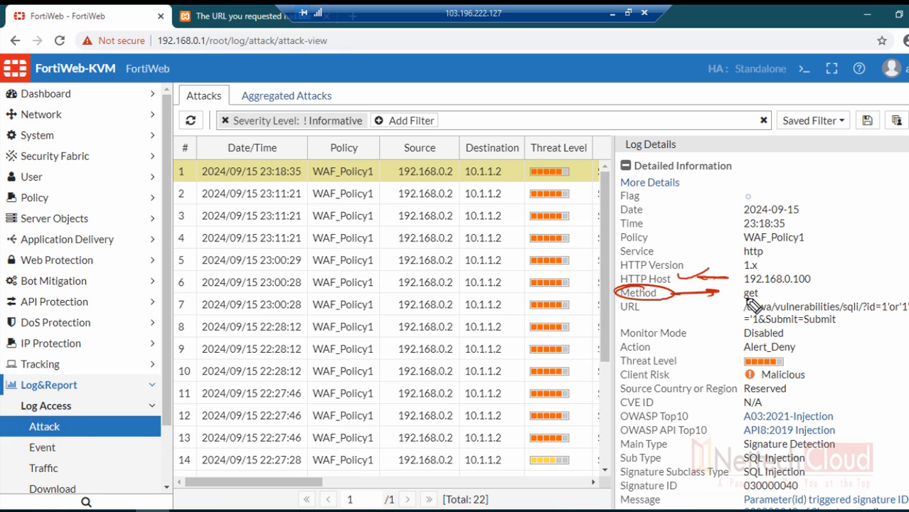
drag(736, 300, 761, 303)
drag(618, 311, 655, 311)
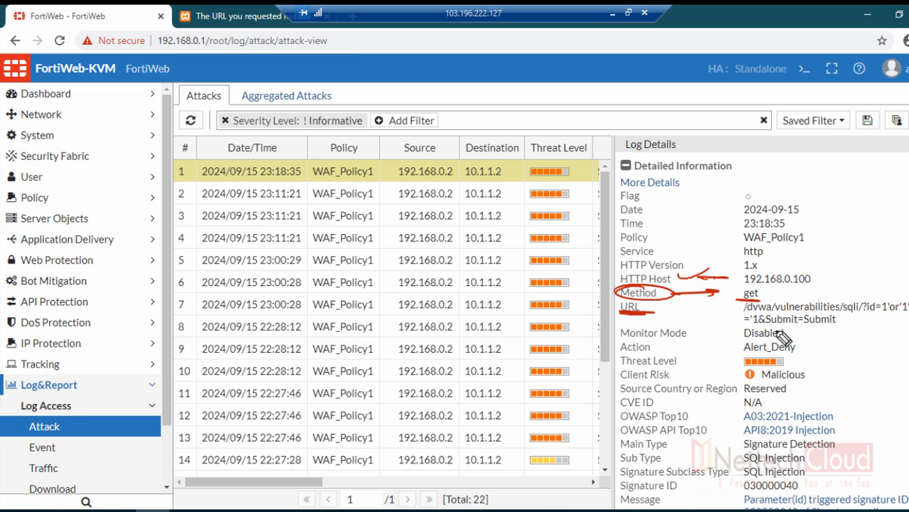
drag(875, 318, 865, 320)
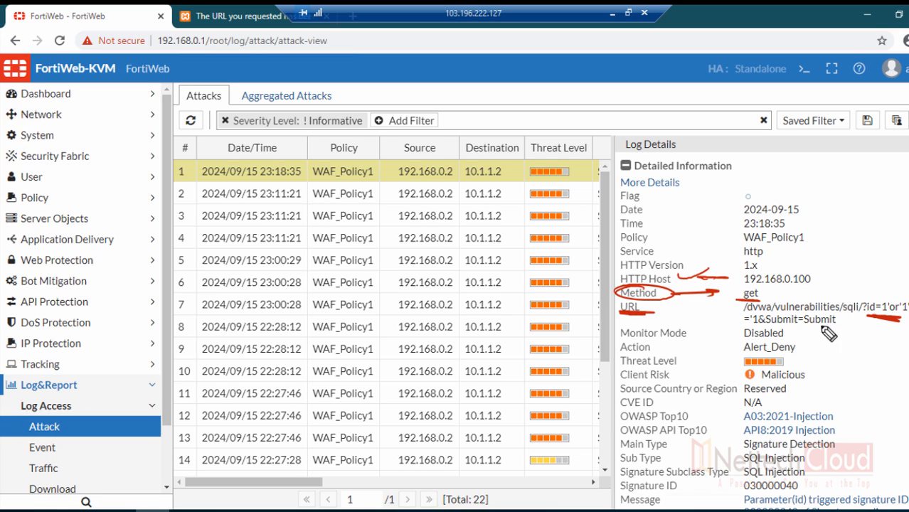
drag(740, 324, 755, 325)
Circle Action and Deny, tick the client risk and source region, mark the OWASP entries, and clear all markings.
mouse_move(667, 342)
mouse_down()
mouse_move(604, 356)
mouse_move(669, 340)
mouse_up()
mouse_move(744, 353)
mouse_down()
mouse_move(795, 353)
mouse_move(788, 359)
mouse_move(804, 336)
mouse_move(791, 364)
mouse_move(825, 369)
mouse_move(821, 378)
mouse_up()
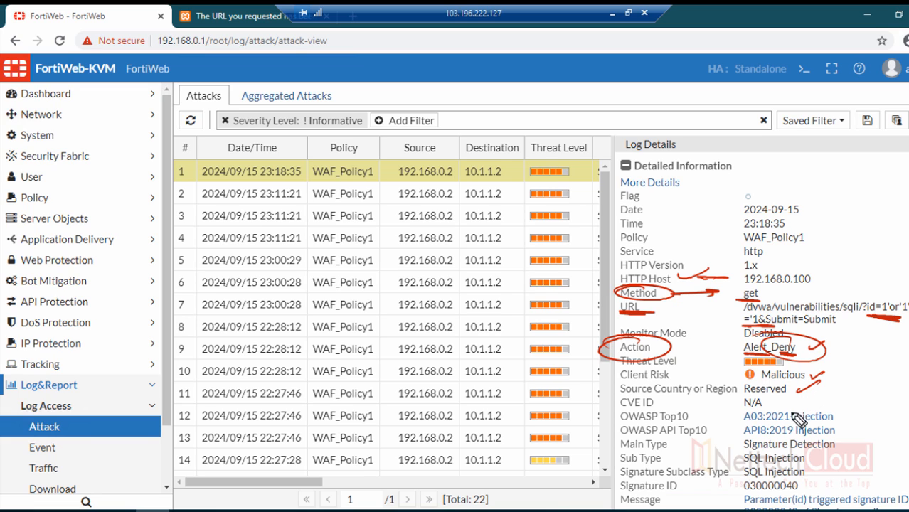
drag(707, 410, 709, 450)
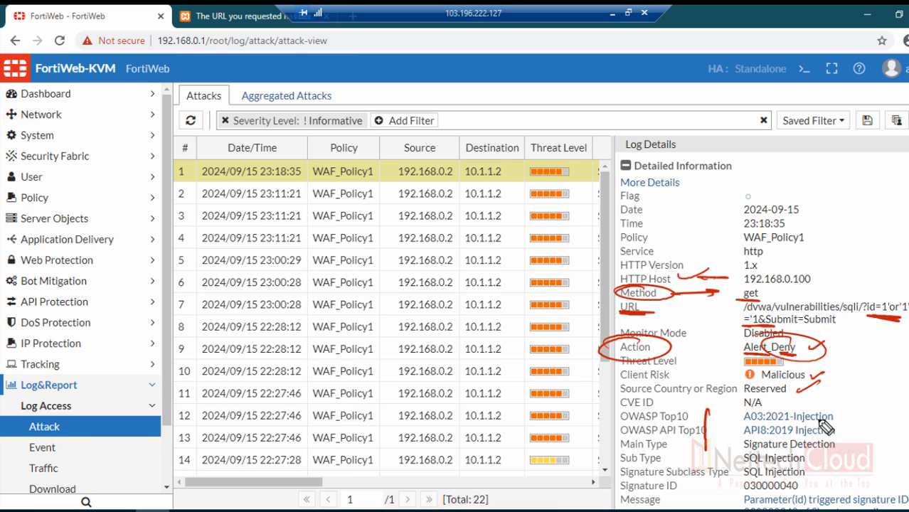
drag(816, 407, 838, 398)
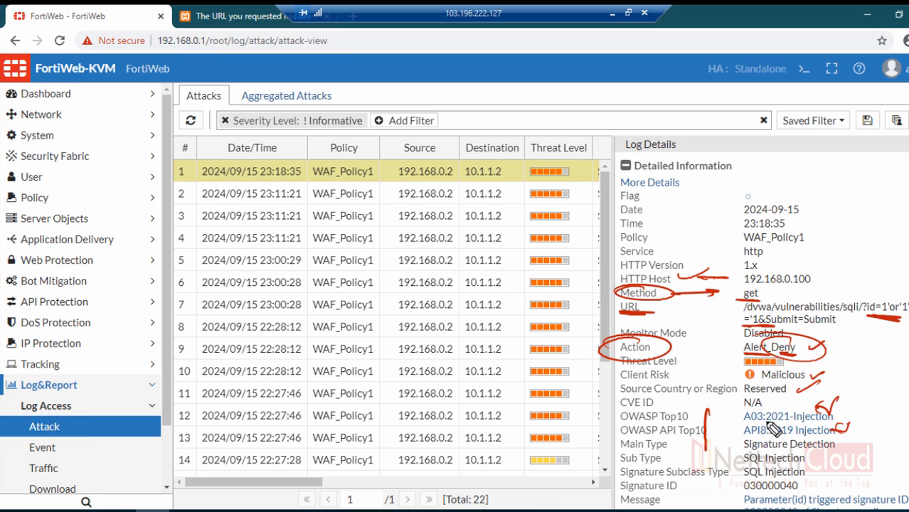
click(907, 337)
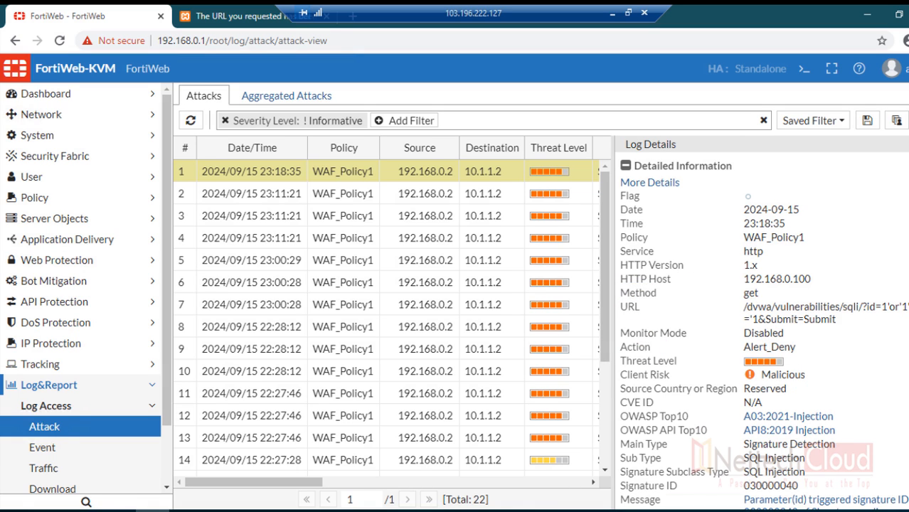
In the entry's Connection section, circle 10.1.1.2 and link it to a circled handwritten 192.168.1.10, then clear the drawing.
scroll(761, 327, down, 5)
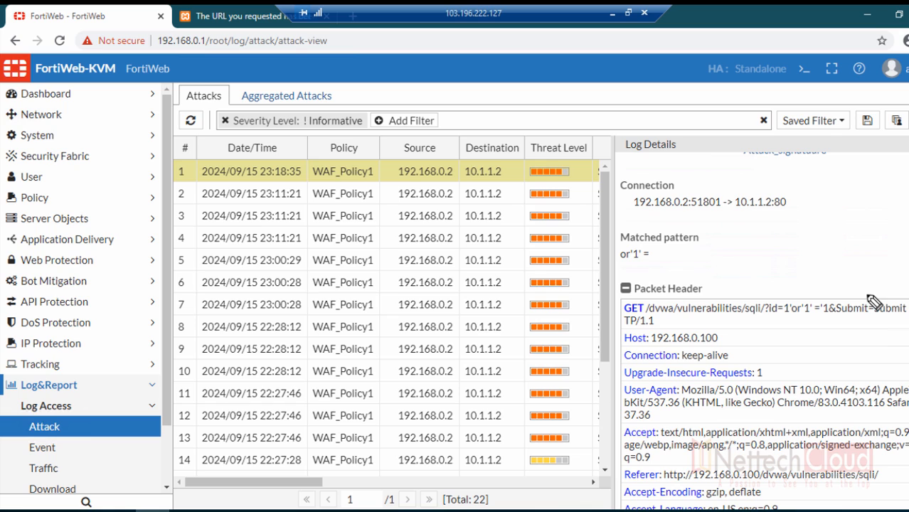
drag(735, 211, 775, 212)
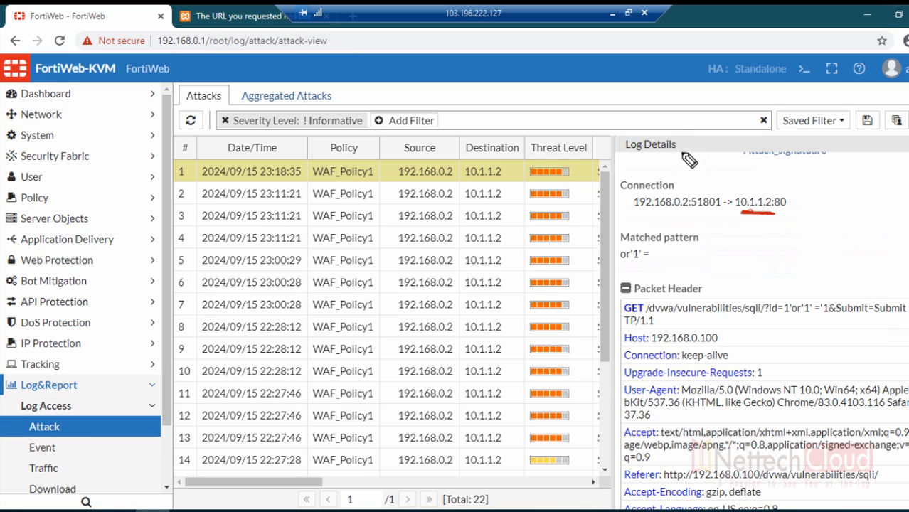
mouse_move(626, 118)
mouse_down()
mouse_move(627, 130)
mouse_move(694, 132)
mouse_move(766, 121)
mouse_move(751, 134)
mouse_move(713, 135)
mouse_move(708, 105)
mouse_move(751, 90)
mouse_up()
mouse_move(786, 133)
mouse_down()
mouse_move(794, 177)
mouse_move(807, 181)
mouse_up()
drag(718, 193, 774, 192)
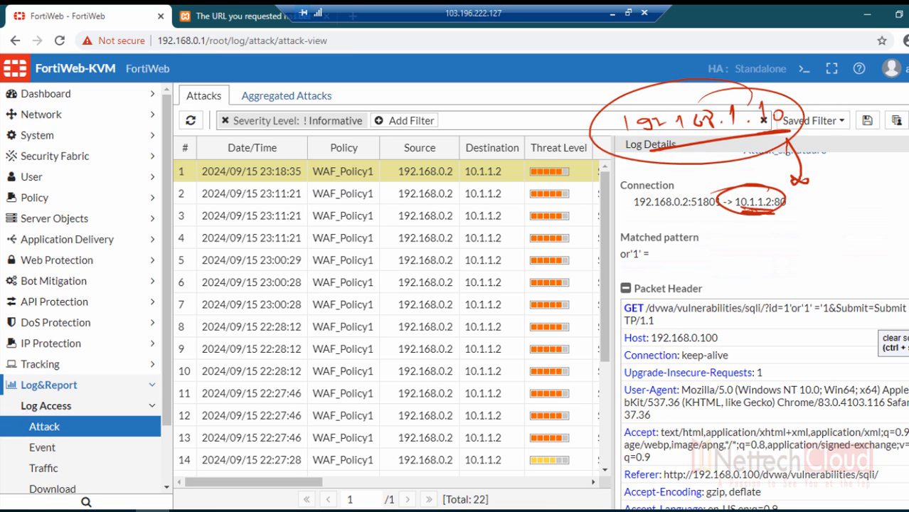
click(883, 323)
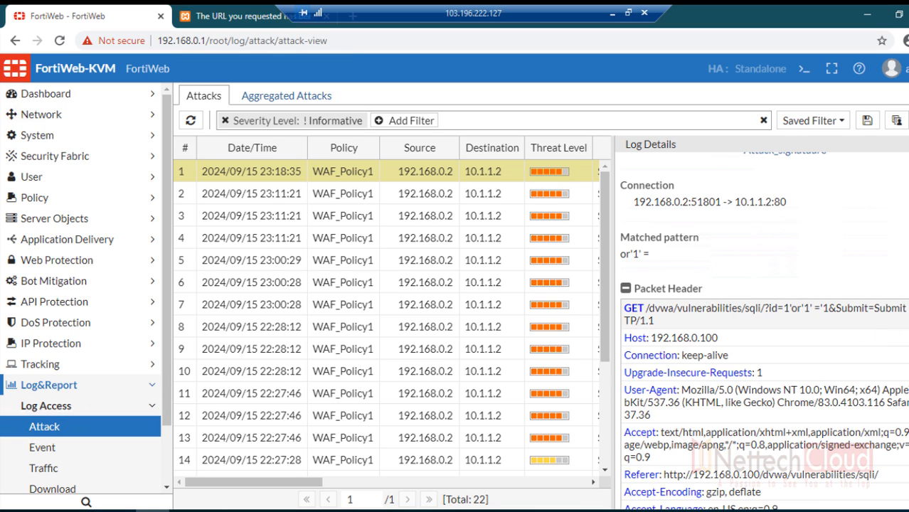
Examine the packet header, parameters and cookies recorded for the SQL Injection log entry.
scroll(756, 283, down, 3)
scroll(756, 320, down, 2)
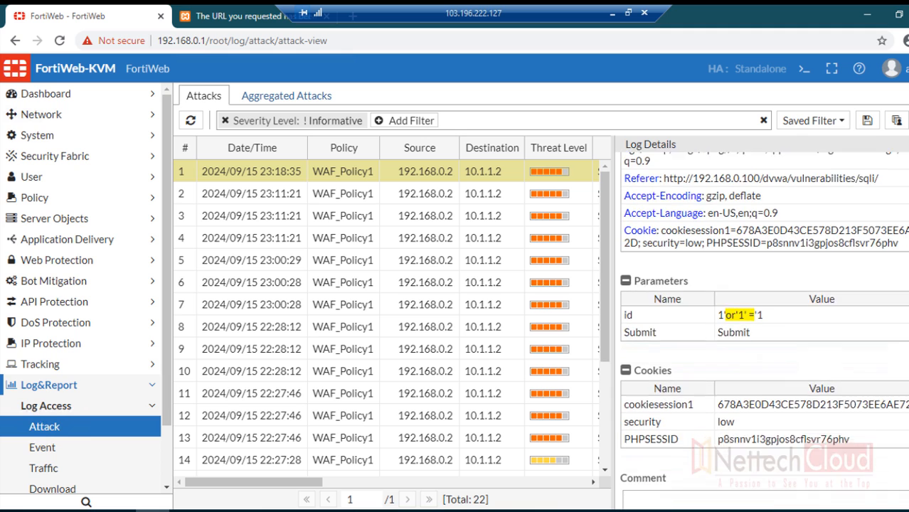
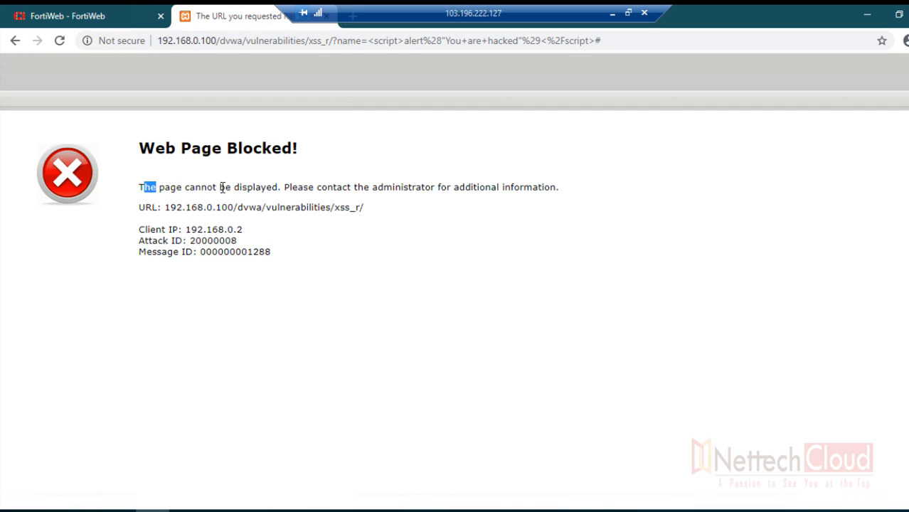
Highlight the message and URL on the block page for DVWA's reflected XSS attempt.
drag(223, 187, 408, 200)
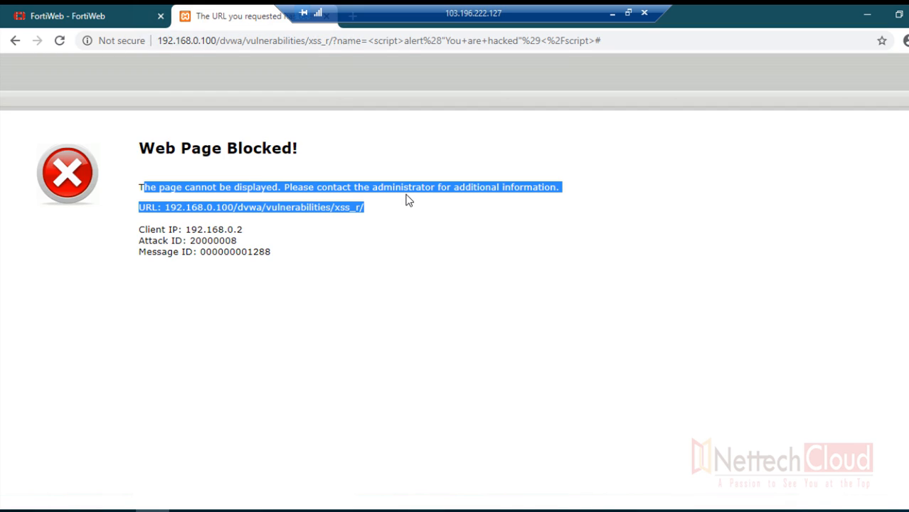
Highlight the block page text from the Web Page Blocked! heading to the Message ID twice, clearing the selection each time.
click(291, 253)
drag(141, 146, 278, 272)
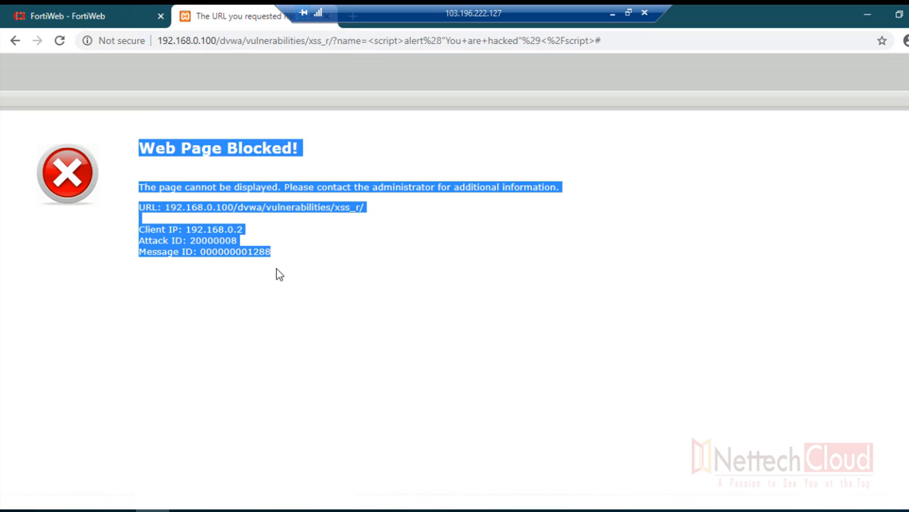
click(333, 294)
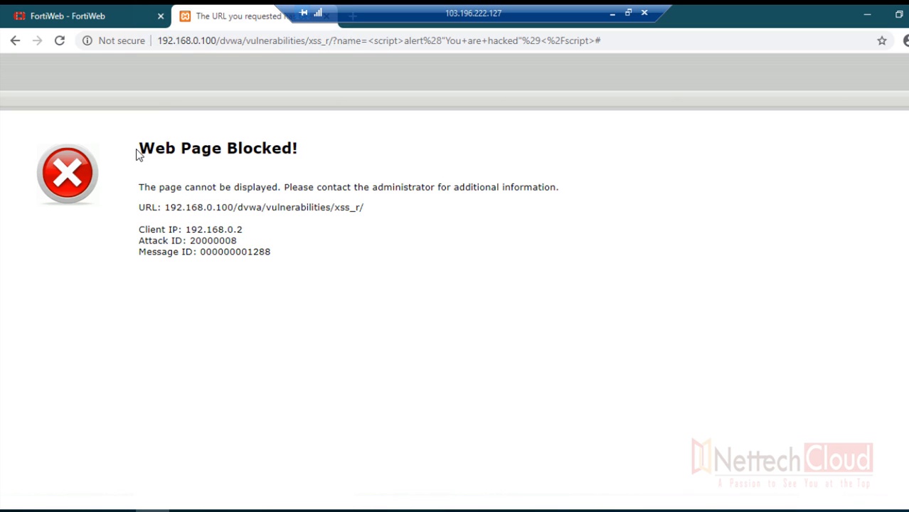
drag(138, 152, 271, 264)
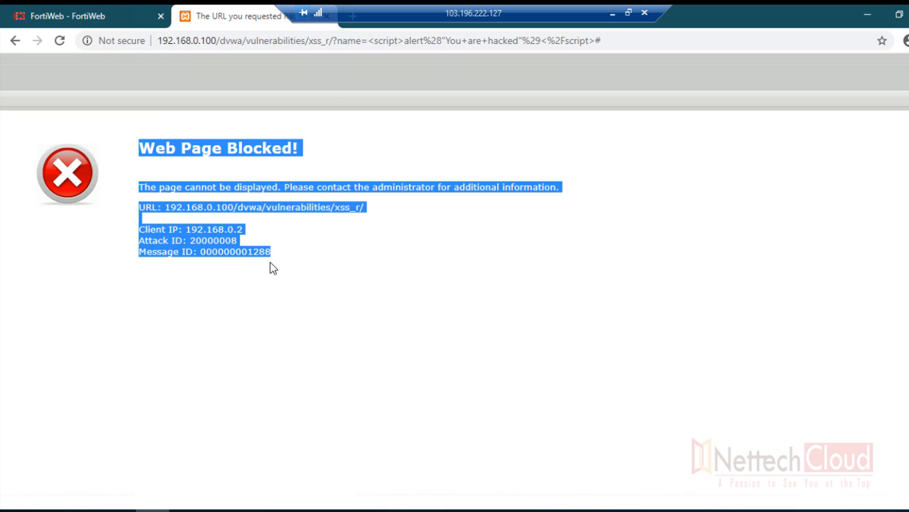
click(304, 318)
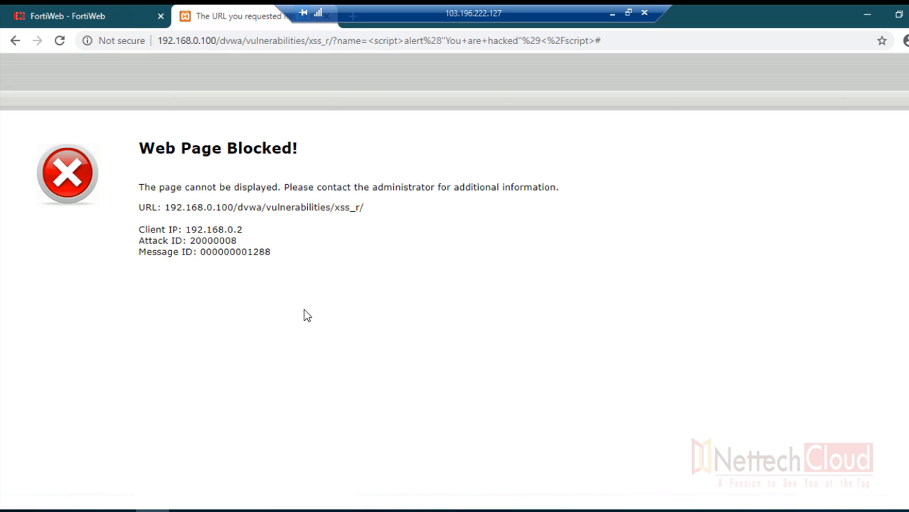
Return to the FortiWeb attack log, refresh it, and open the details of the newest Cross Site Scripting entry.
click(83, 18)
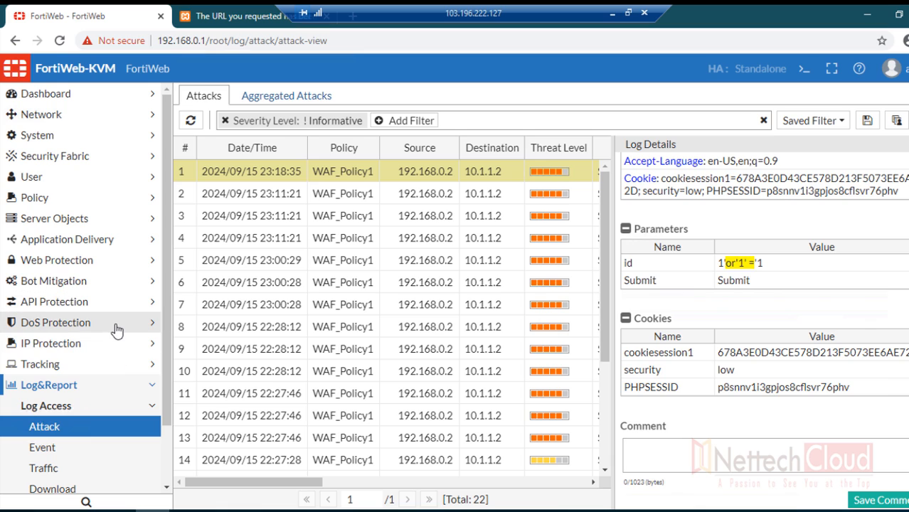
click(191, 122)
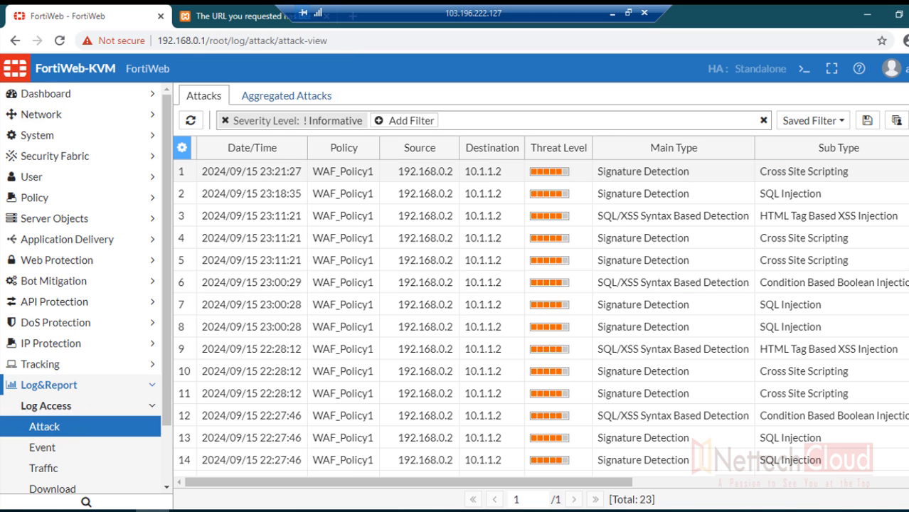
click(685, 177)
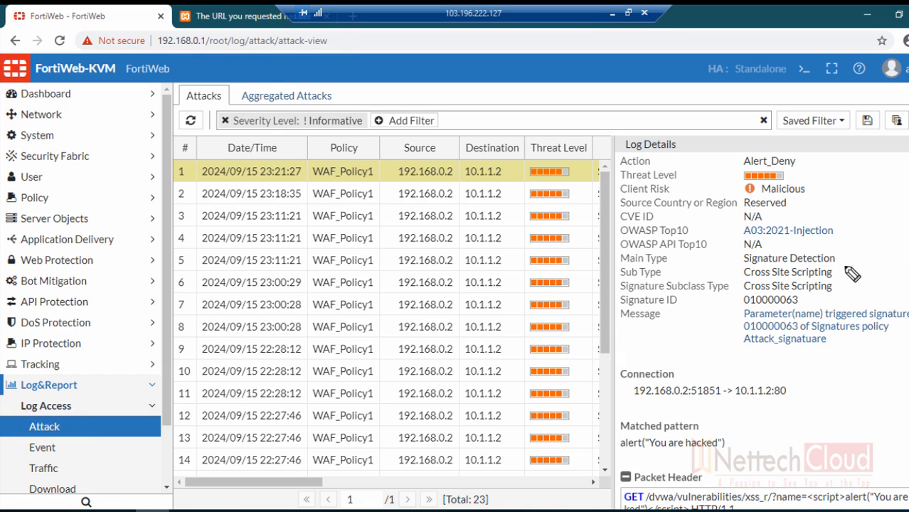
Circle Signature Detection, write XSS, mark the message, underline 10.1.1.2:80 and the matched pattern, and clear the drawing.
mouse_move(853, 262)
mouse_down()
mouse_move(755, 258)
mouse_move(780, 241)
mouse_move(736, 254)
mouse_up()
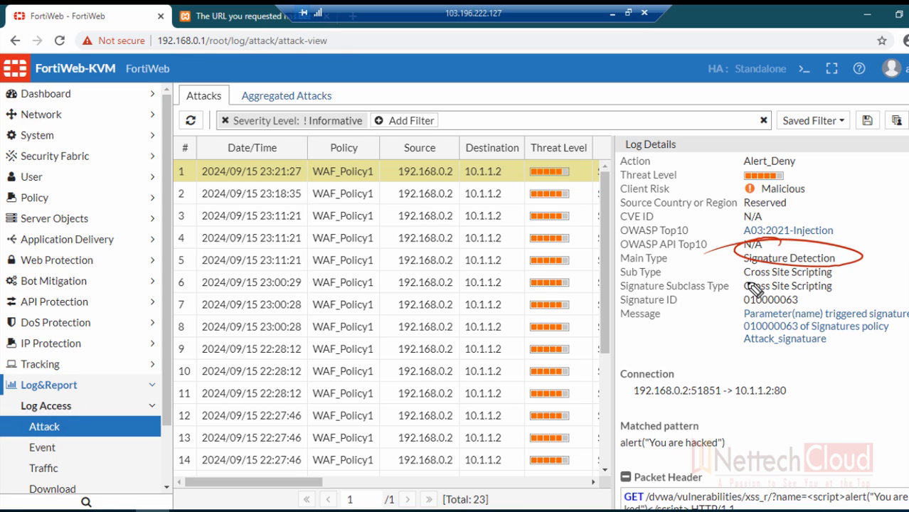
drag(816, 208, 864, 225)
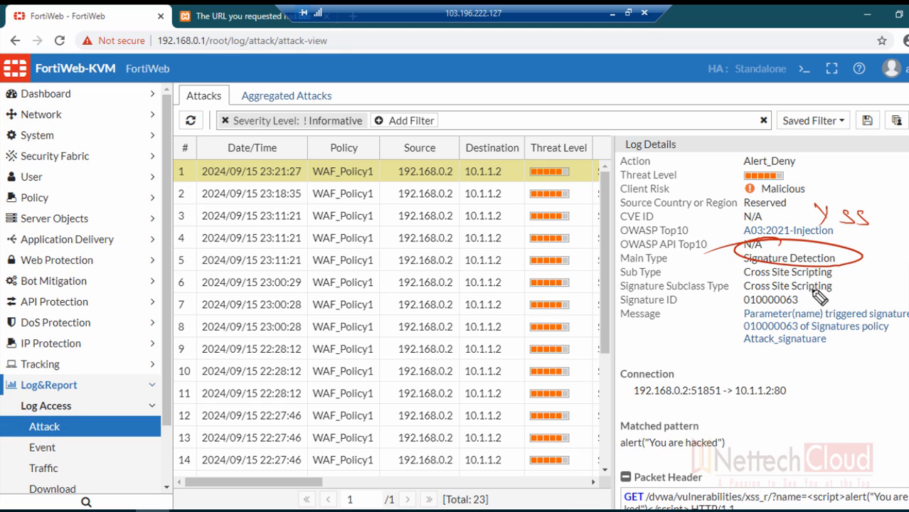
drag(737, 298, 738, 368)
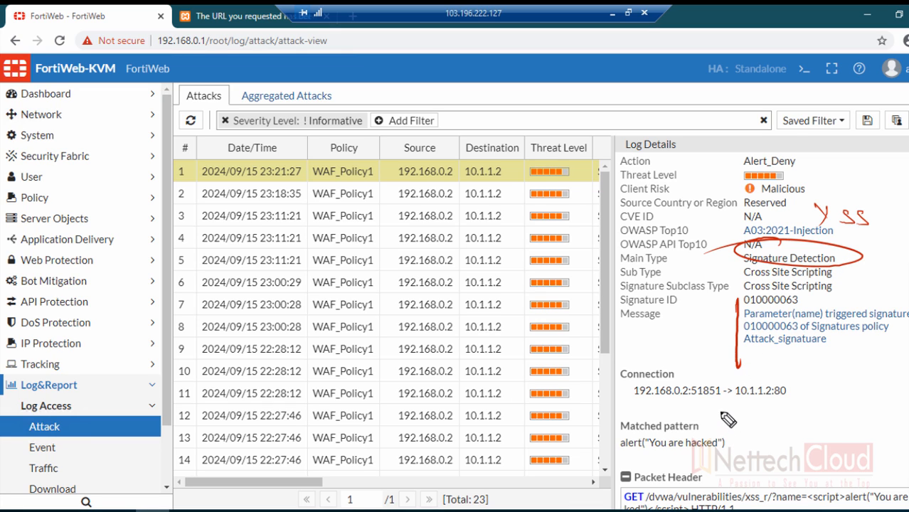
mouse_move(719, 349)
mouse_down()
mouse_move(652, 352)
mouse_move(673, 360)
mouse_up()
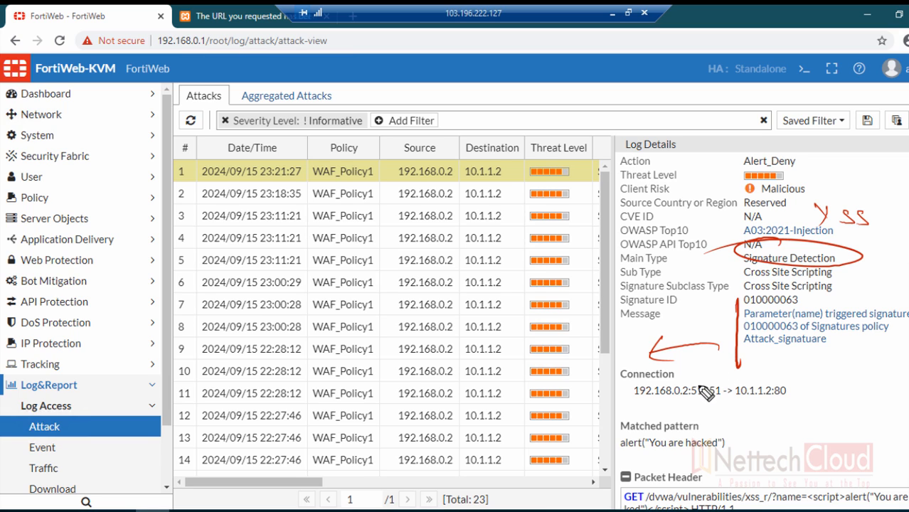
drag(738, 403, 782, 402)
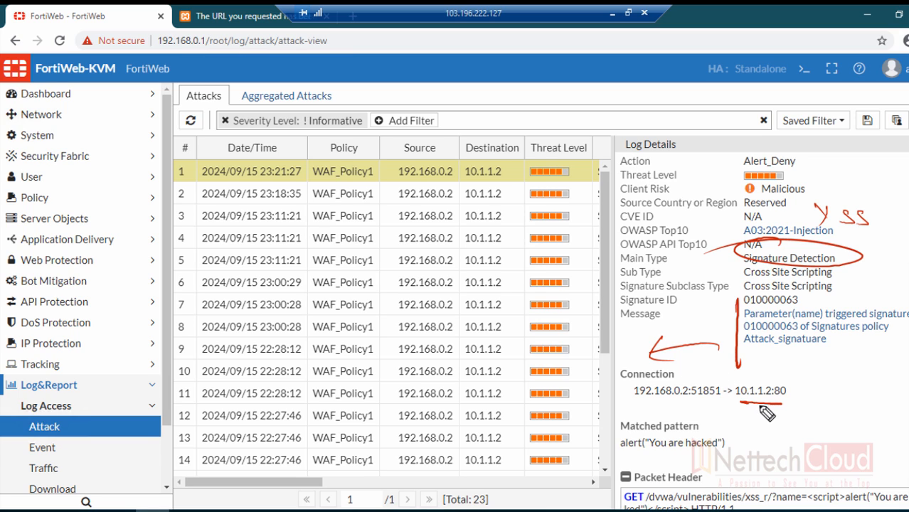
drag(623, 451, 713, 449)
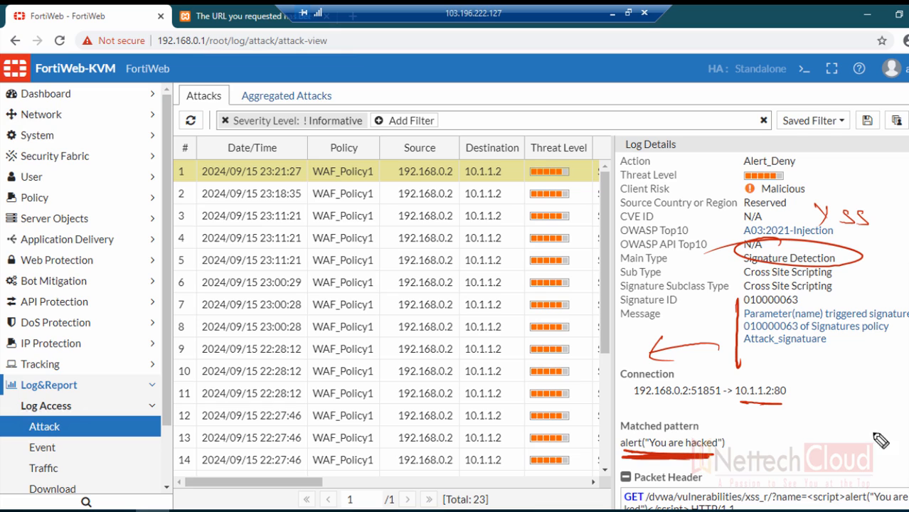
key(Escape)
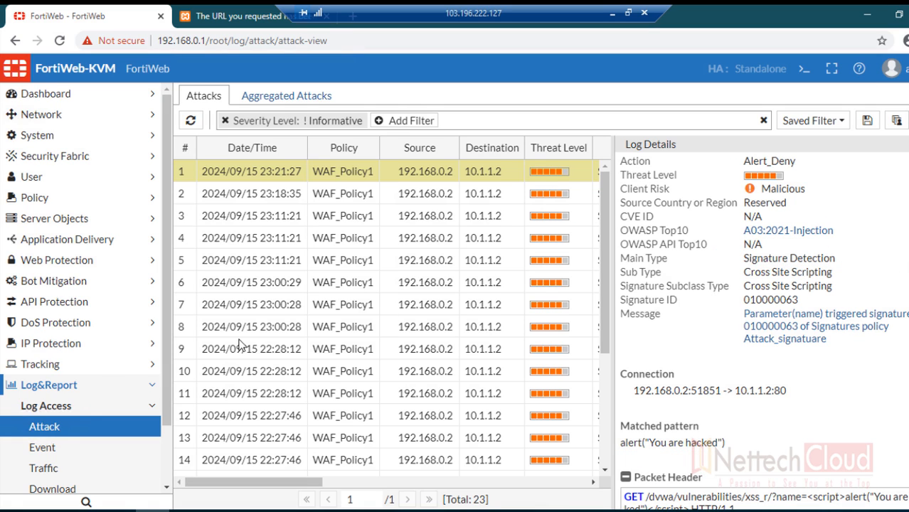
Collapse Log&Report and handwrite the list 1. VIP, 2. VS, 3. Pool with a line drawn beneath it.
click(106, 393)
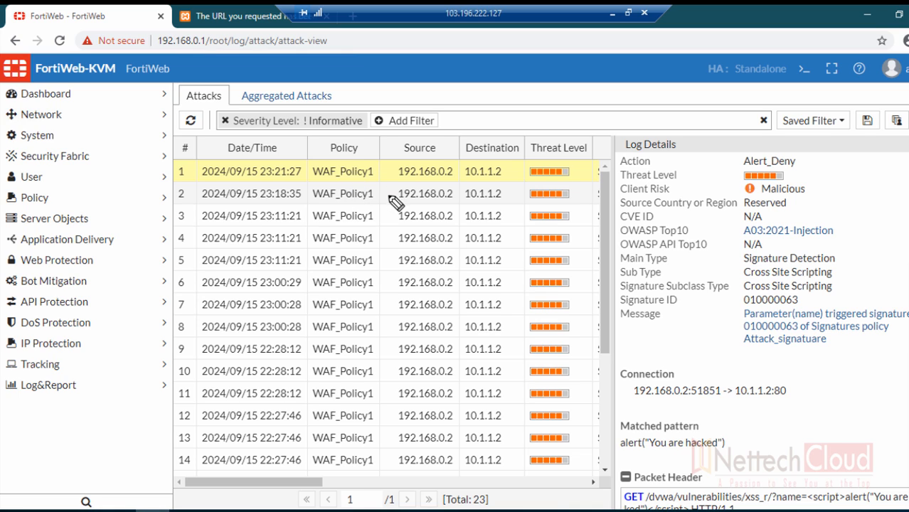
mouse_move(575, 98)
mouse_down()
mouse_move(620, 96)
mouse_move(633, 112)
mouse_up()
click(598, 102)
drag(631, 96, 626, 111)
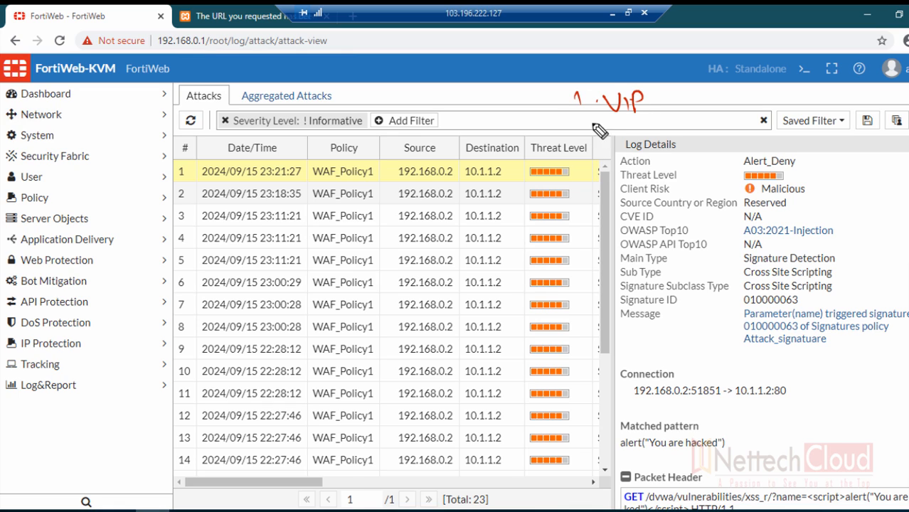
click(602, 127)
drag(574, 122, 620, 123)
drag(637, 126, 631, 134)
mouse_move(593, 156)
mouse_down()
mouse_move(619, 160)
mouse_move(598, 165)
mouse_move(645, 158)
mouse_up()
click(628, 163)
drag(660, 161, 672, 165)
drag(687, 149, 687, 168)
drag(551, 186, 702, 173)
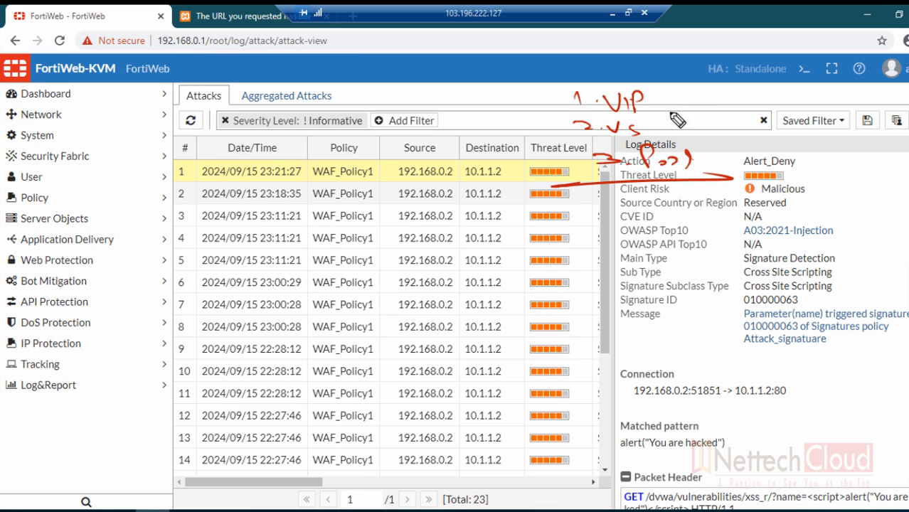
Tick the three handwritten items, add 4. Policies in a box, and draw an arrow leading from it.
mouse_move(670, 104)
mouse_down()
mouse_move(692, 97)
mouse_move(734, 145)
mouse_up()
mouse_move(618, 208)
mouse_down()
mouse_move(604, 208)
mouse_move(650, 208)
mouse_up()
mouse_move(656, 210)
mouse_down()
mouse_move(711, 220)
mouse_move(716, 236)
mouse_up()
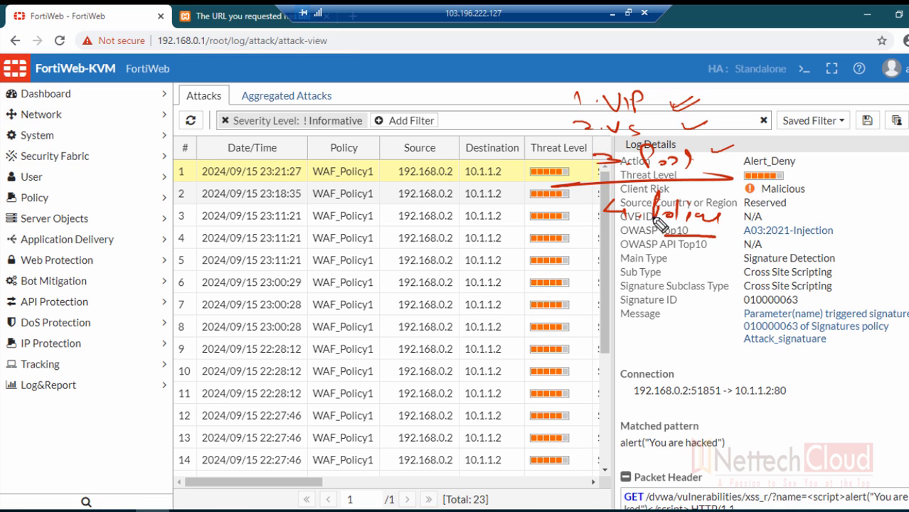
drag(632, 196, 743, 233)
mouse_move(689, 234)
mouse_down()
mouse_move(654, 232)
mouse_move(708, 275)
mouse_move(727, 275)
mouse_up()
drag(713, 267, 708, 286)
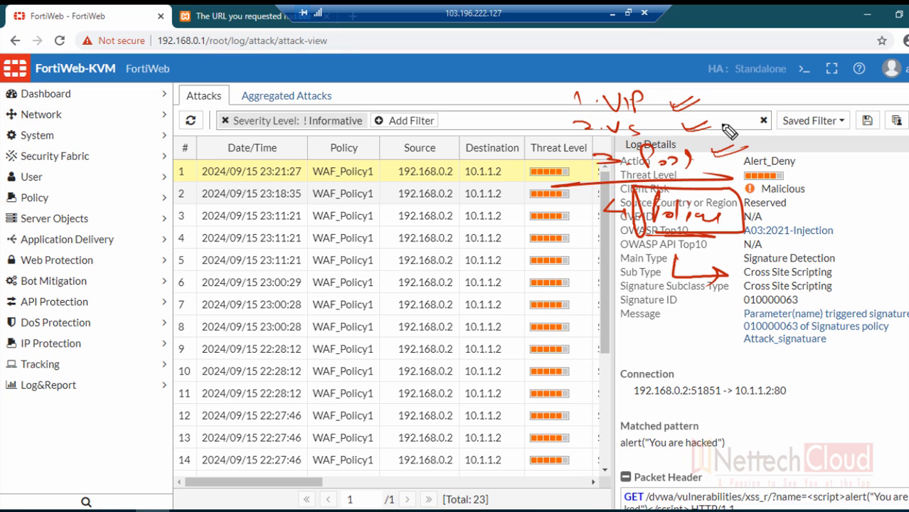
Underline the handwritten Policies, draw lines at the arrow for Sub Type, Signature Subclass Type and Message, and erase all drawings.
drag(654, 231, 718, 235)
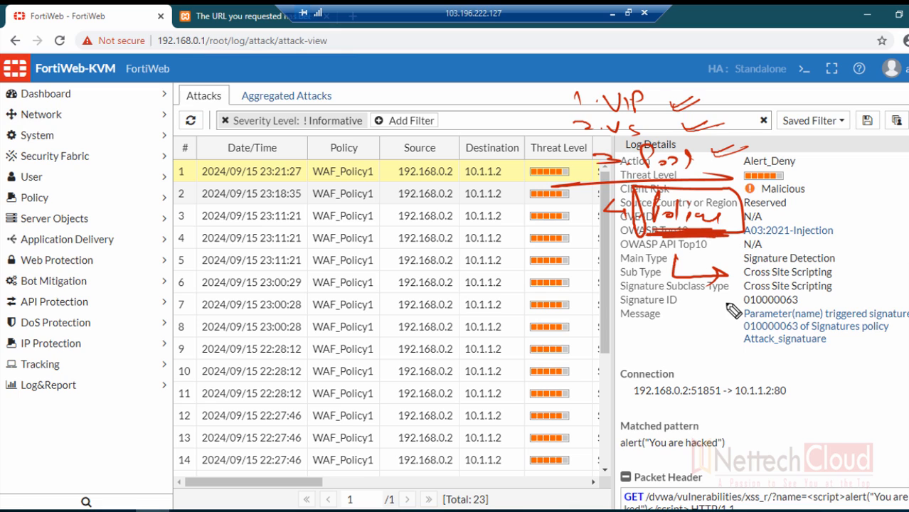
drag(740, 273, 791, 273)
drag(743, 292, 795, 291)
drag(739, 315, 794, 314)
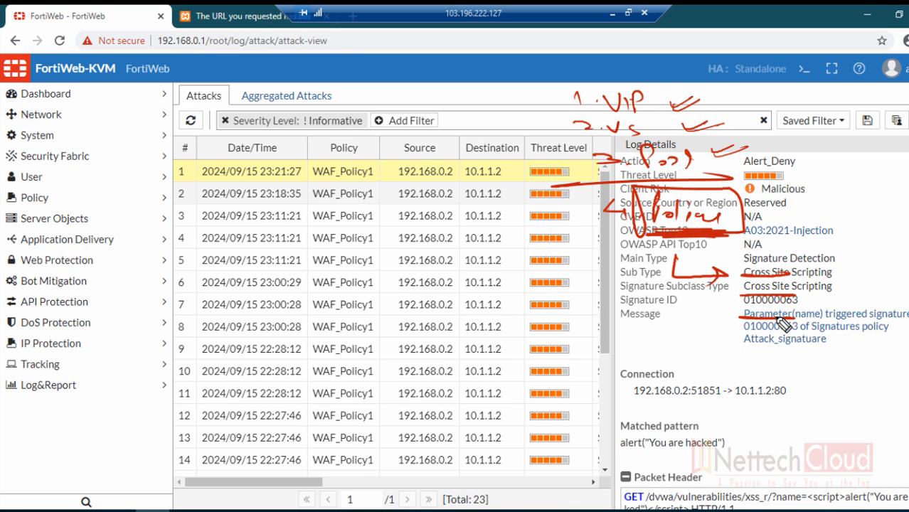
drag(734, 321, 793, 321)
key(e)
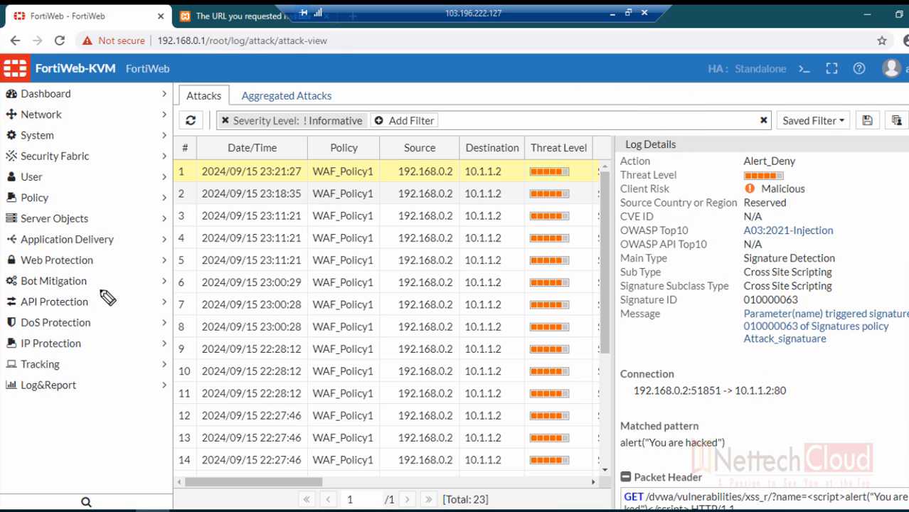
Tick API Protection and emphasize Bot Mitigation with underlines and an arrow in the navigation list.
drag(101, 276, 144, 267)
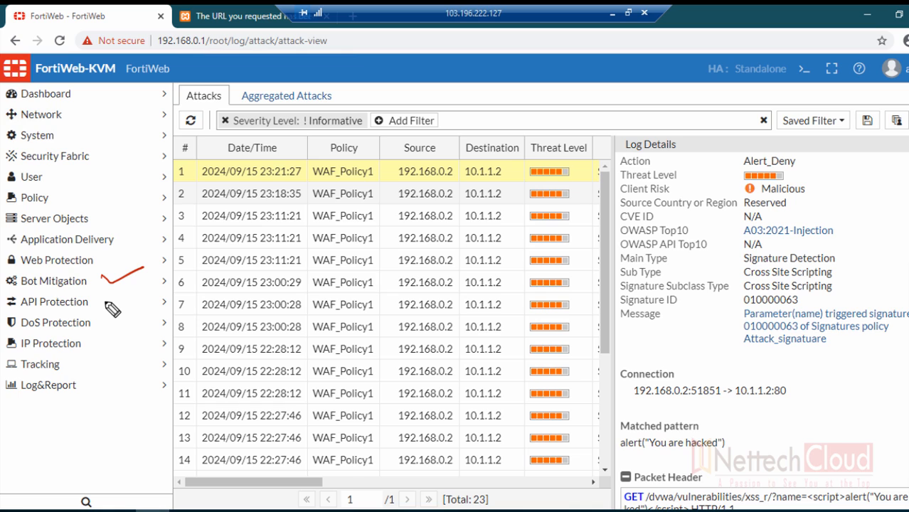
drag(106, 303, 130, 299)
mouse_move(37, 297)
mouse_down()
mouse_move(81, 298)
mouse_move(124, 252)
mouse_up()
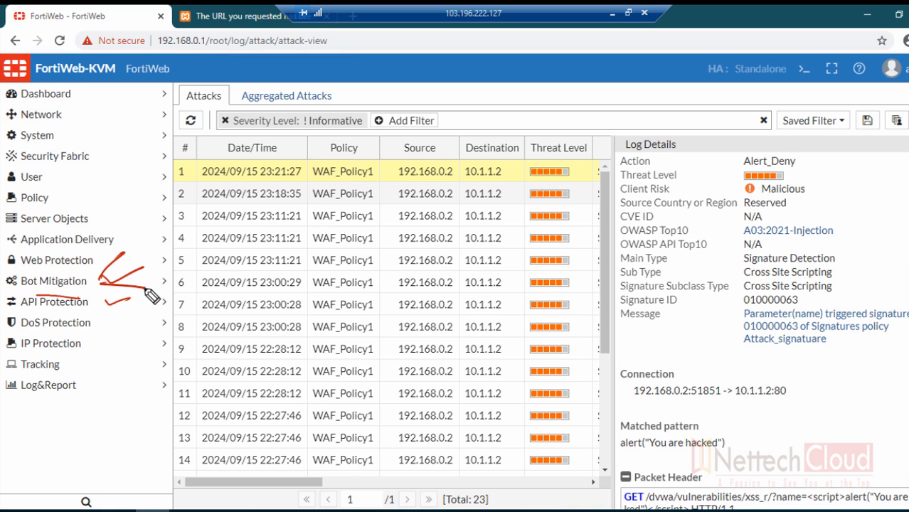
drag(104, 286, 143, 242)
drag(106, 285, 134, 254)
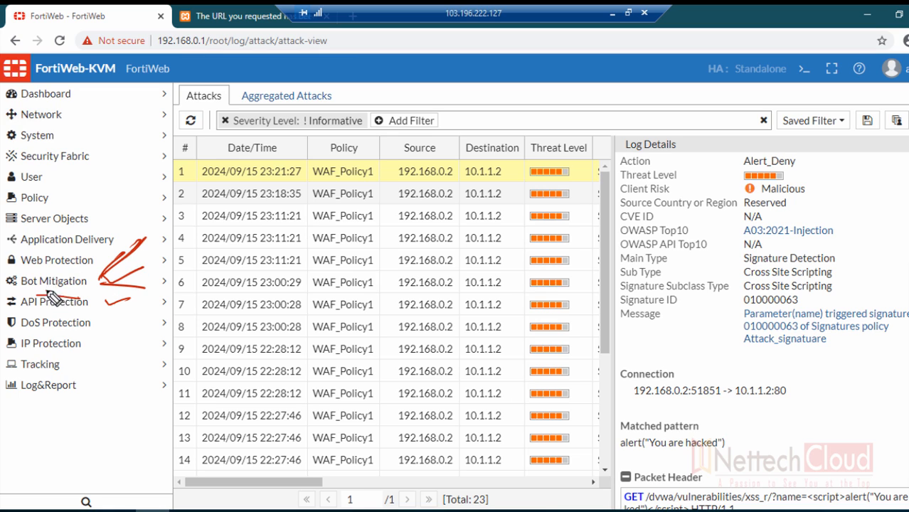
drag(47, 291, 80, 293)
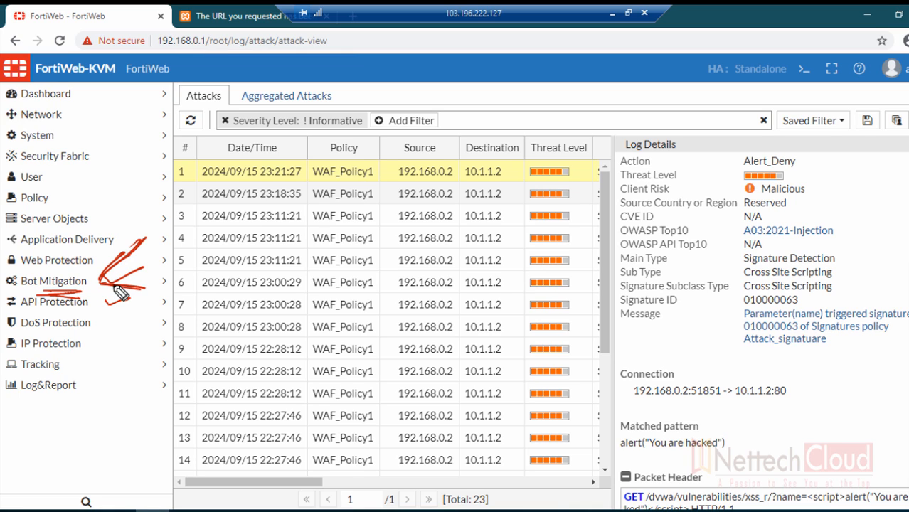
Mark DoS Protection and IP Protection, draw a vertical line beside the protection entries, and clear all markings.
drag(104, 318, 129, 310)
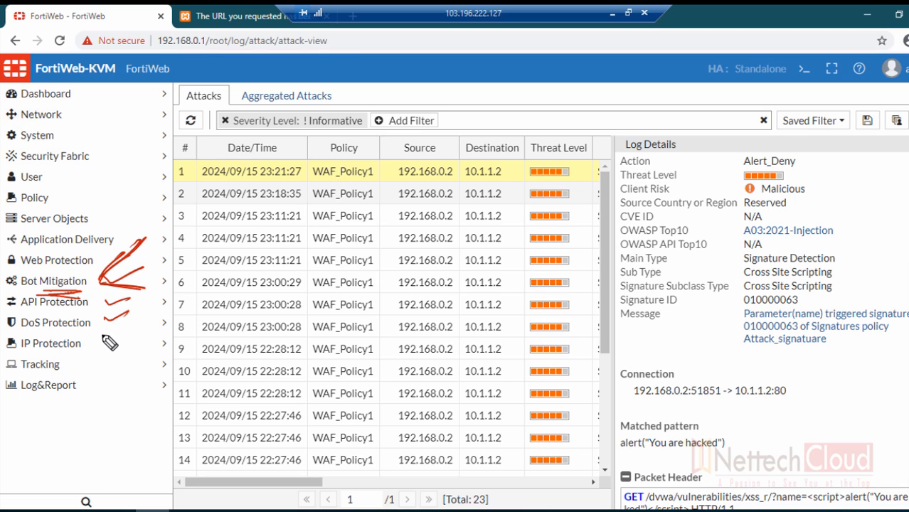
mouse_move(77, 332)
mouse_down()
mouse_move(101, 333)
mouse_move(91, 351)
mouse_move(126, 340)
mouse_move(113, 357)
mouse_up()
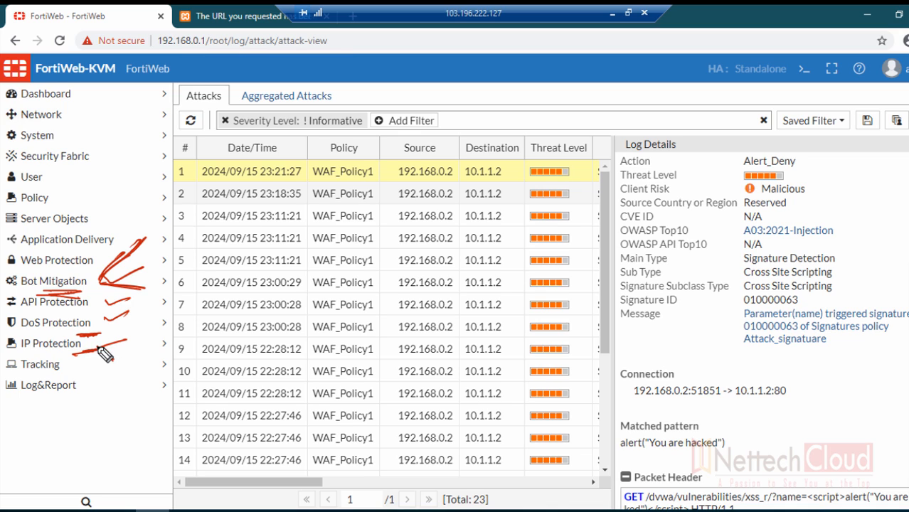
mouse_move(132, 230)
mouse_down()
mouse_move(122, 258)
mouse_move(135, 388)
mouse_up()
key(Escape)
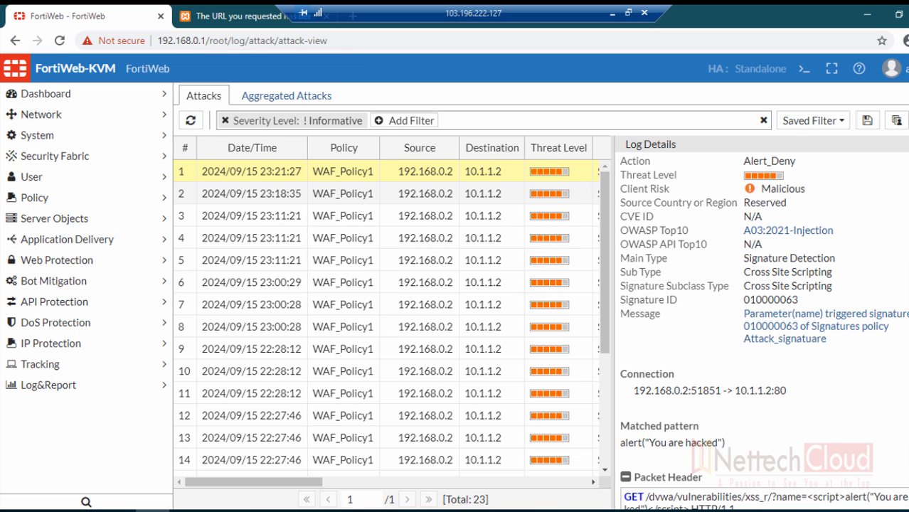